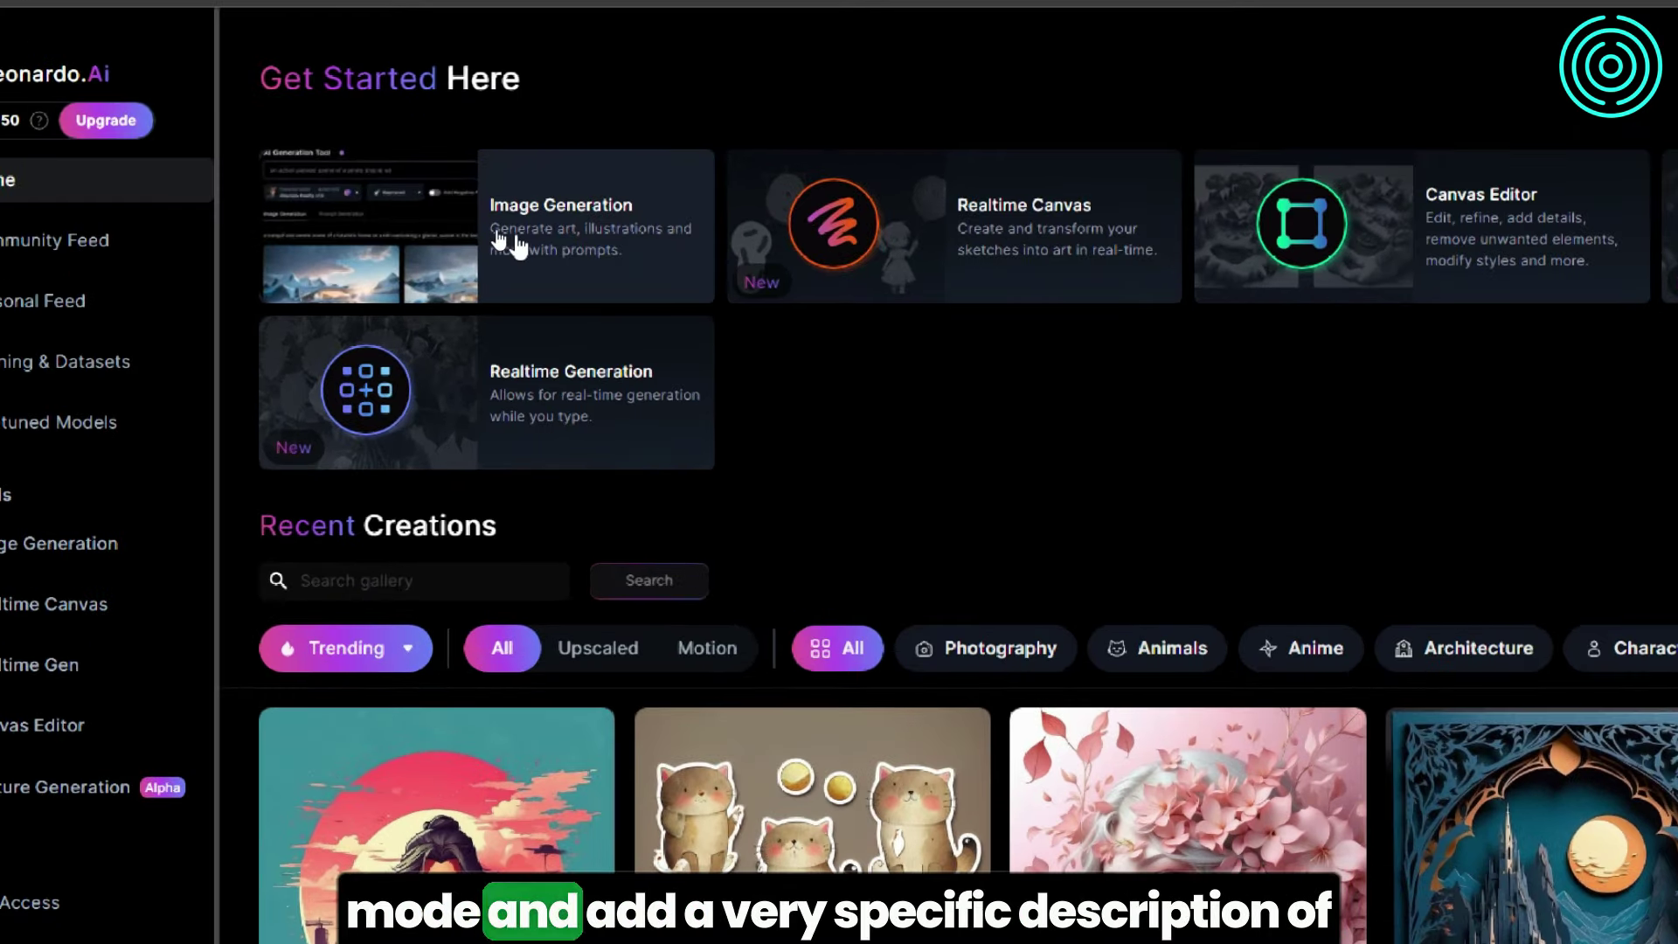
- Open image generation and enter the prompt "A feisty rooster walking in a fantasy land in a Disney Pixar style"
click(500, 234)
text(A )
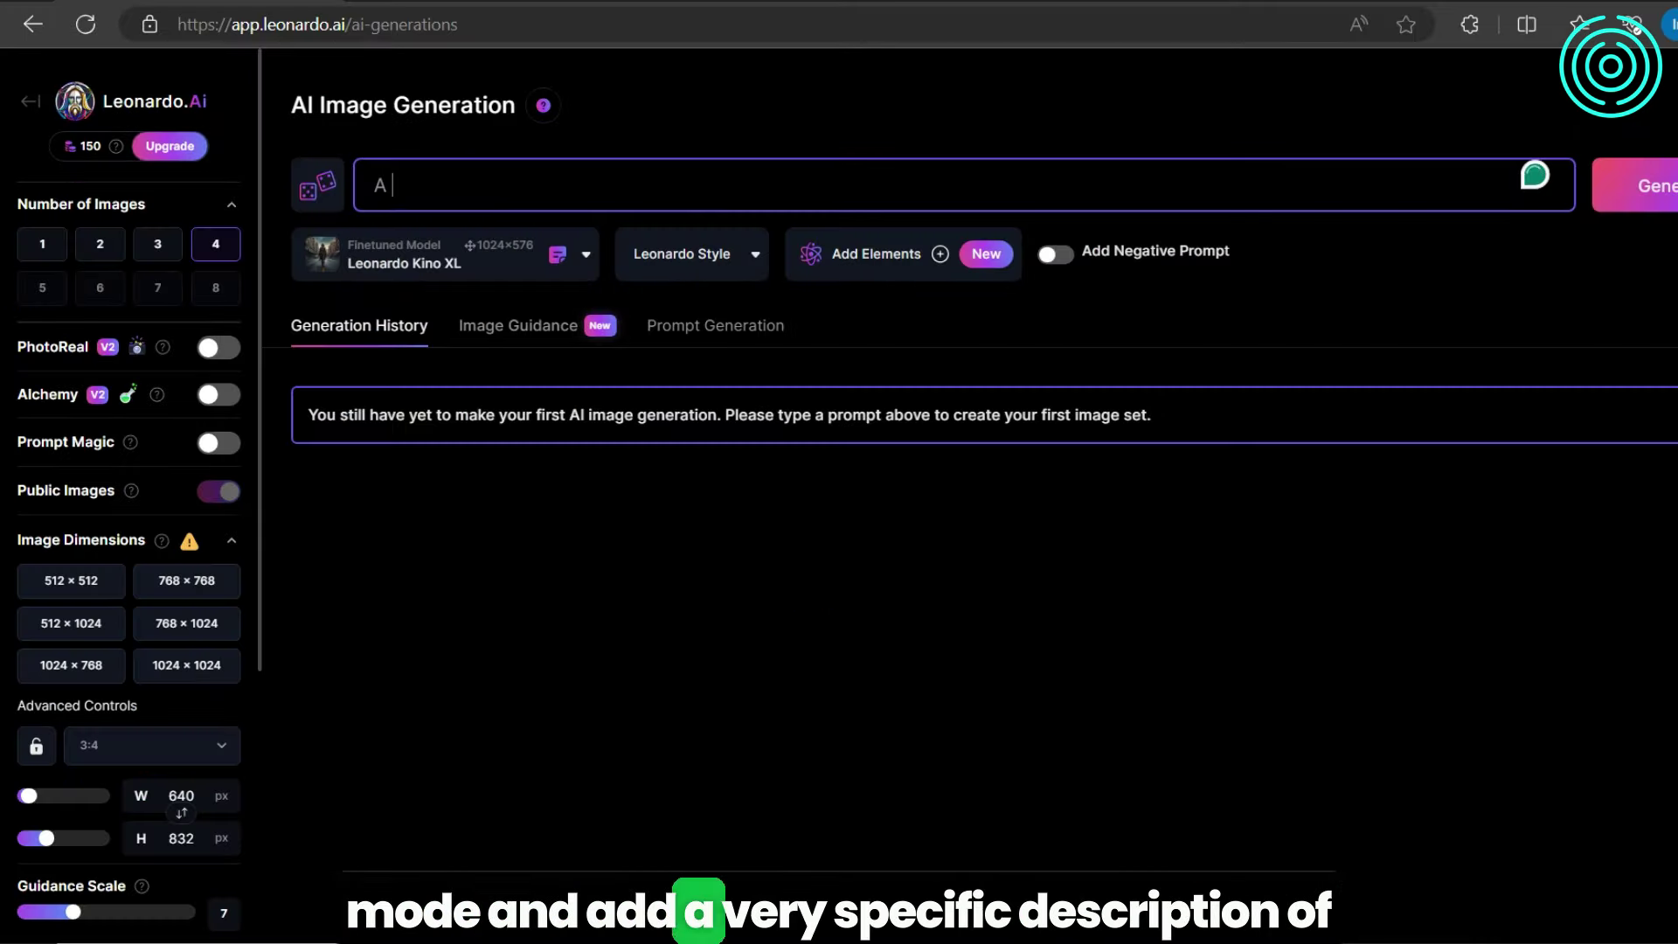
text(feisty rooster walking in a fantasy land)
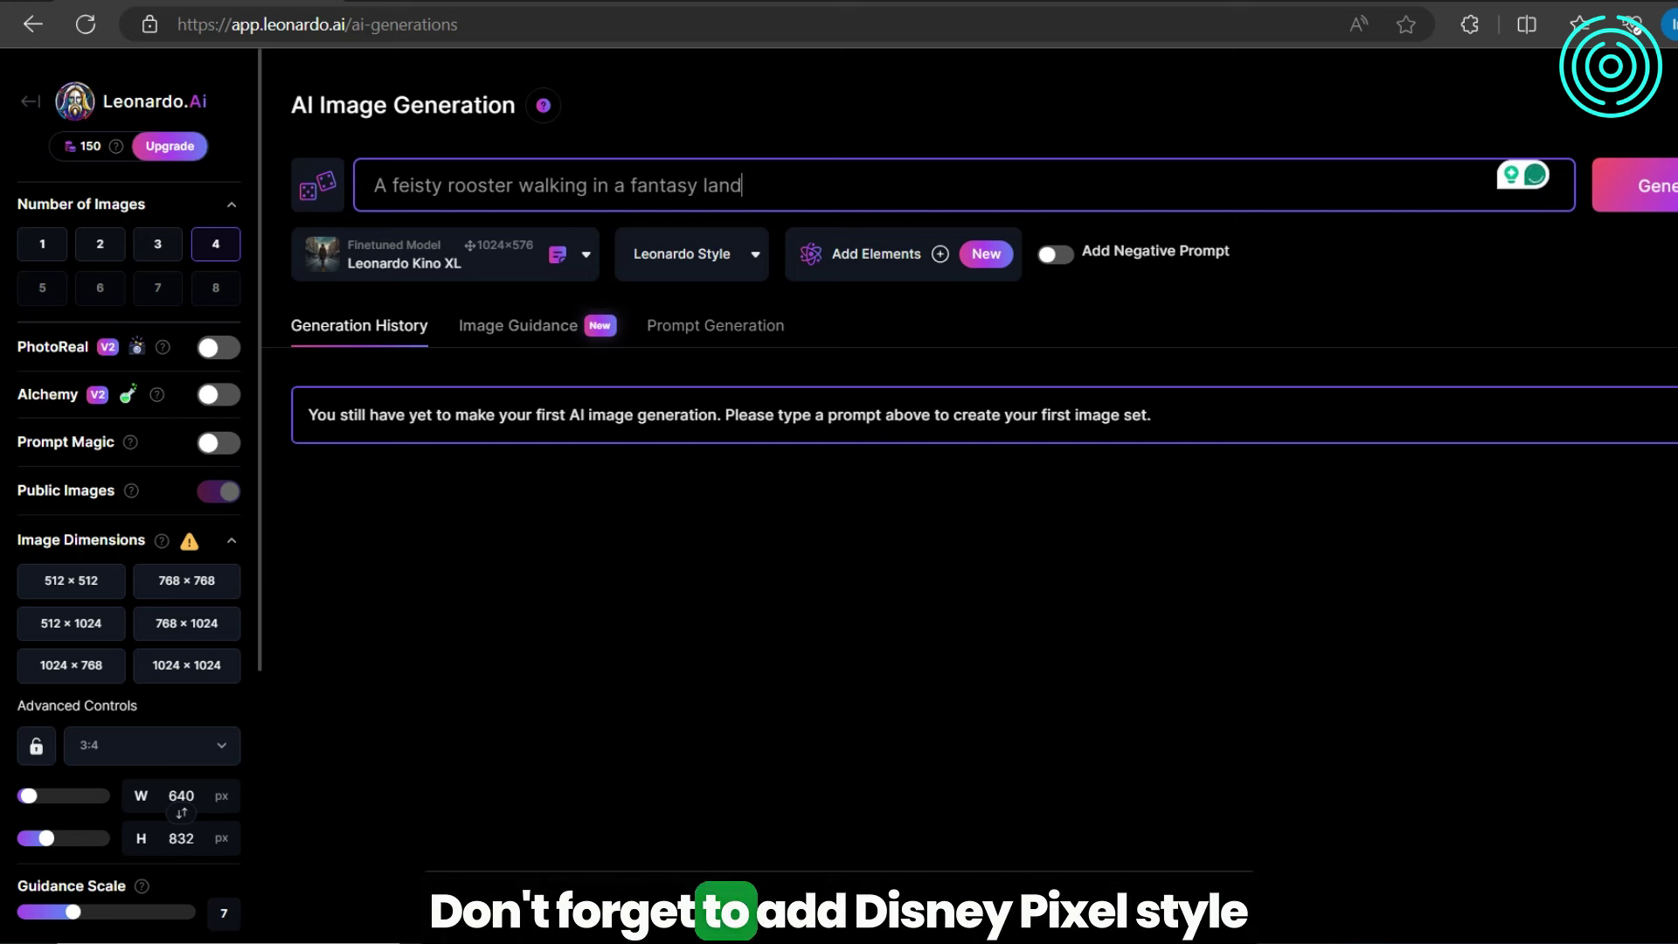
text( in a disney )
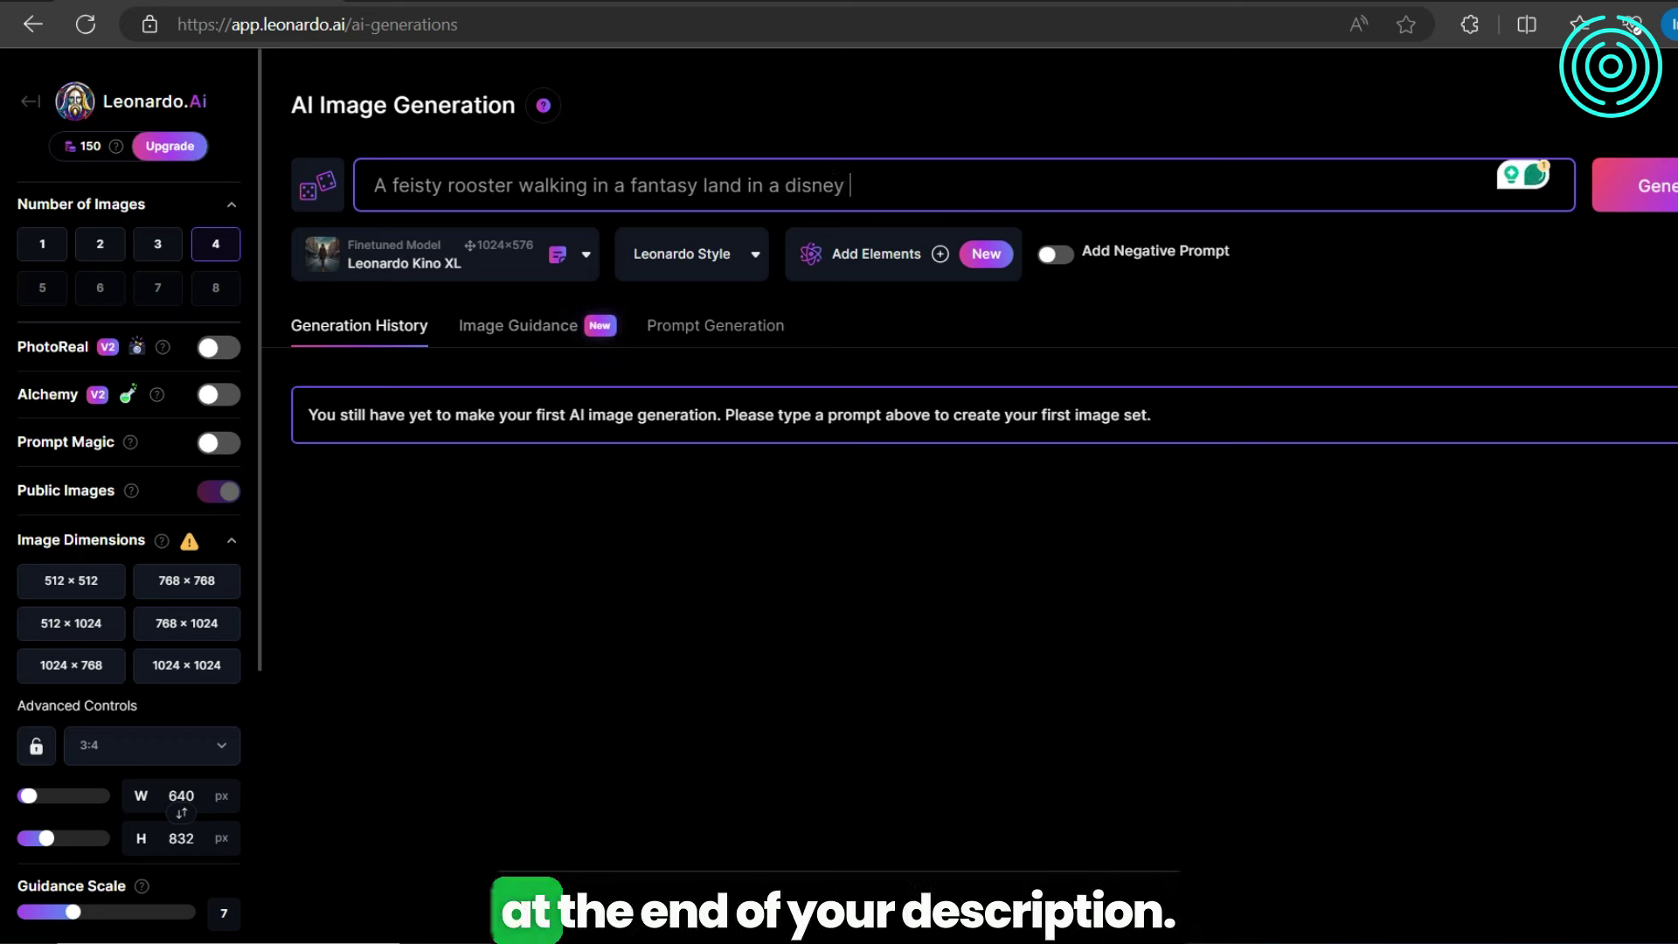
text(Pixar style)
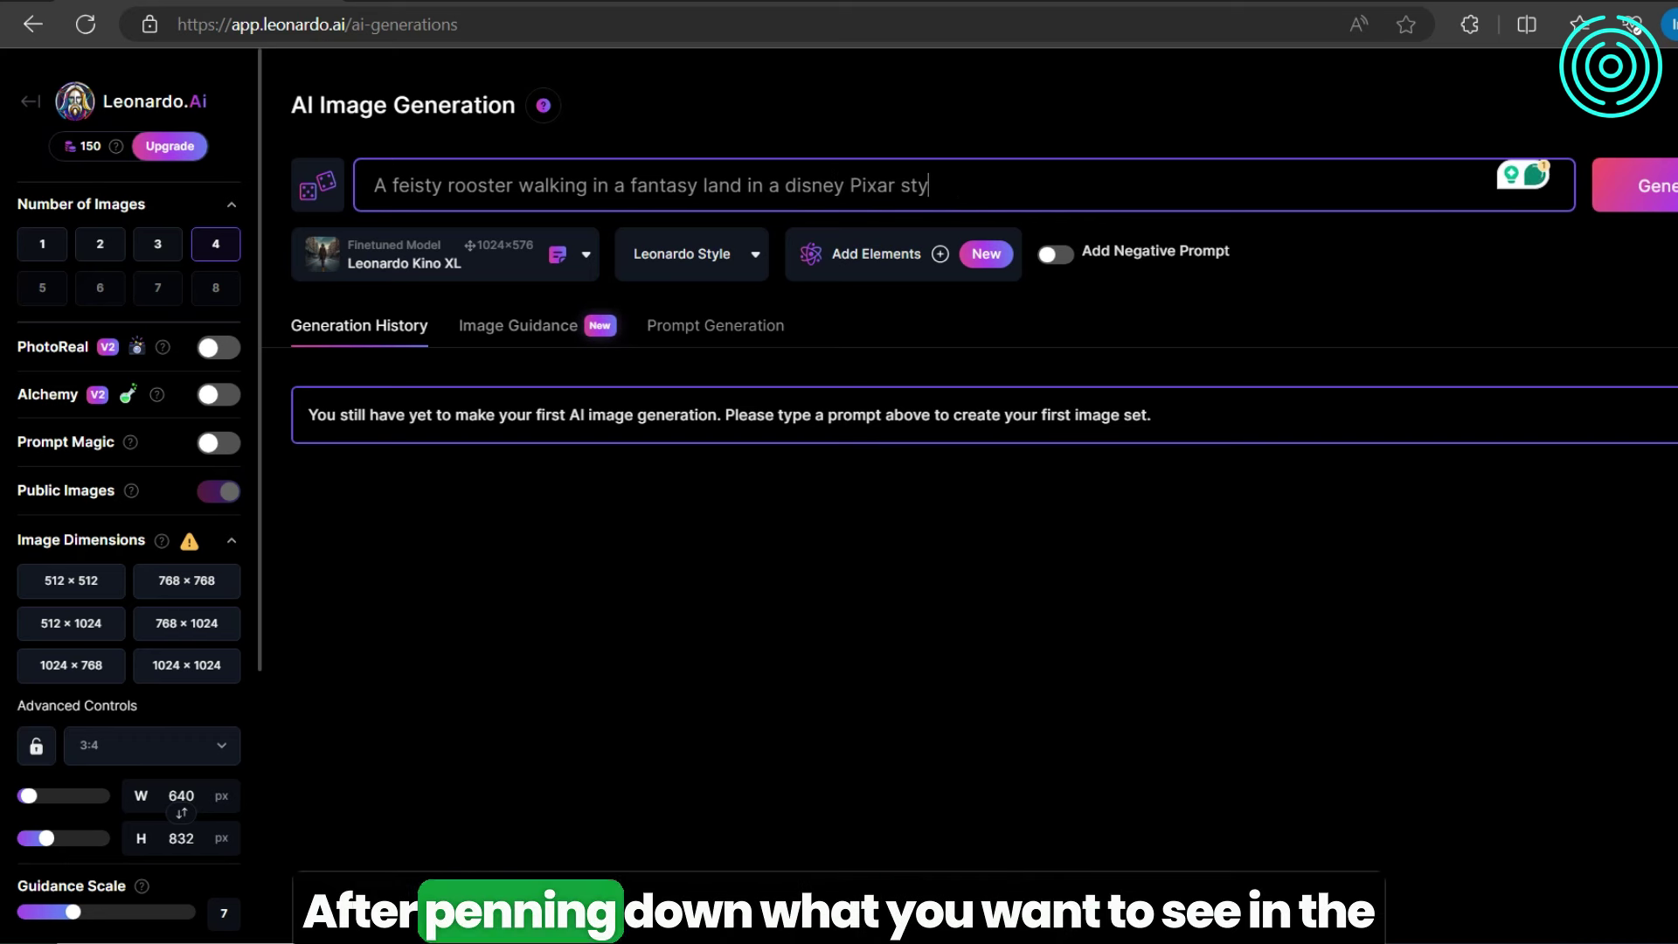
click(797, 183)
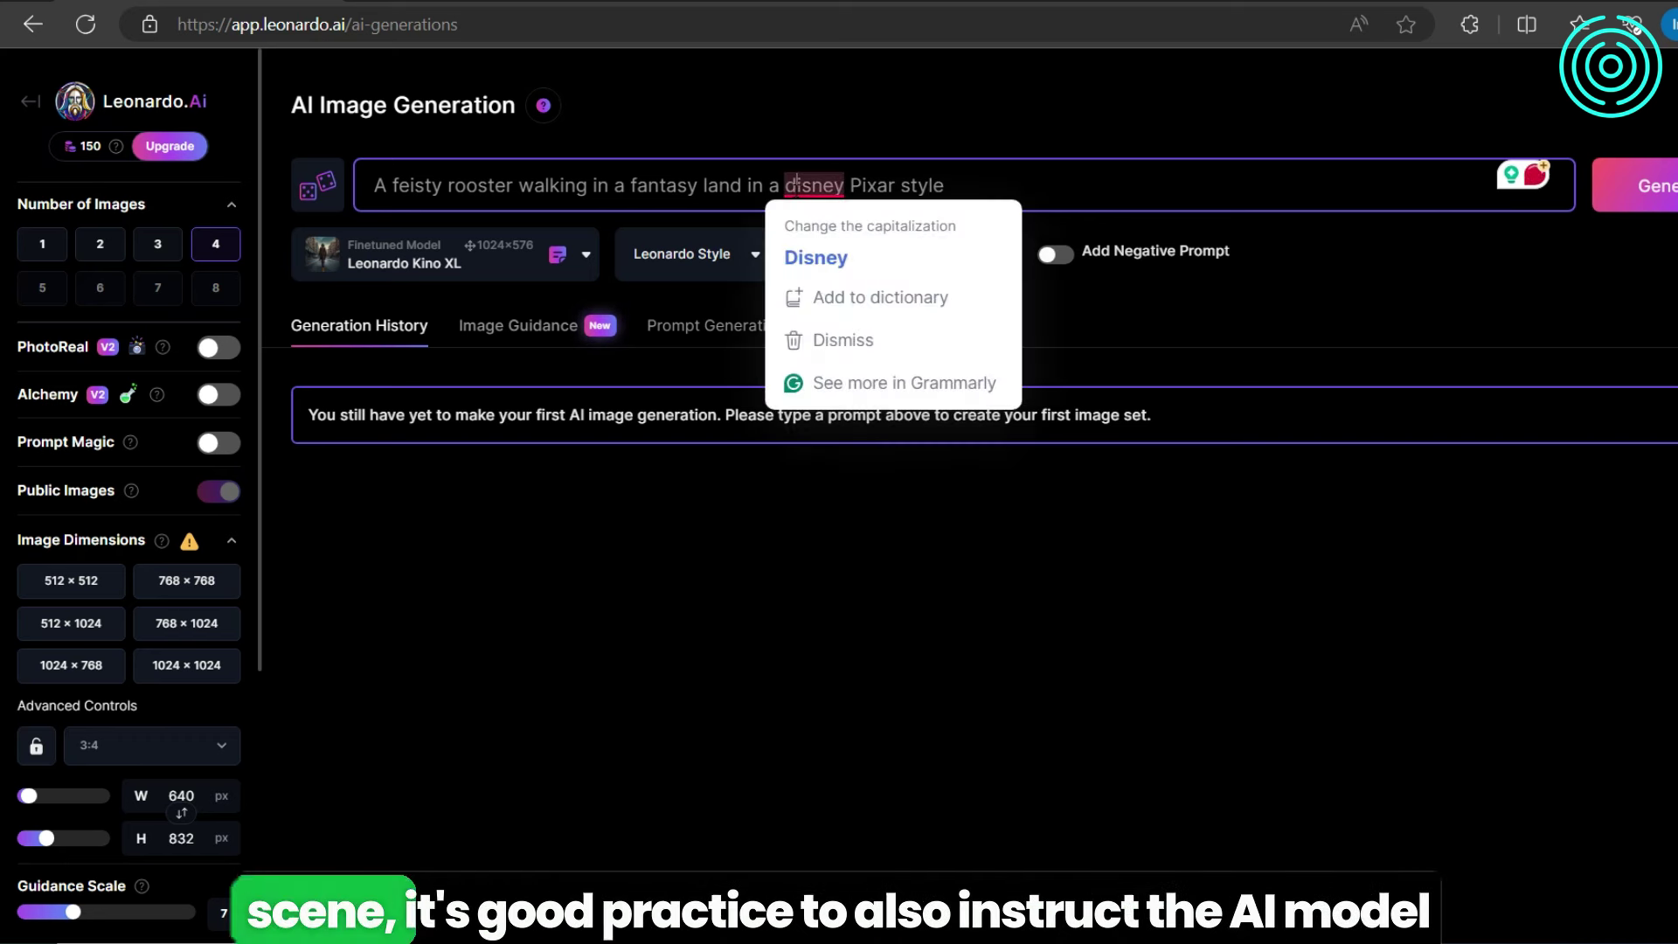
key(BackSpace)
text(D)
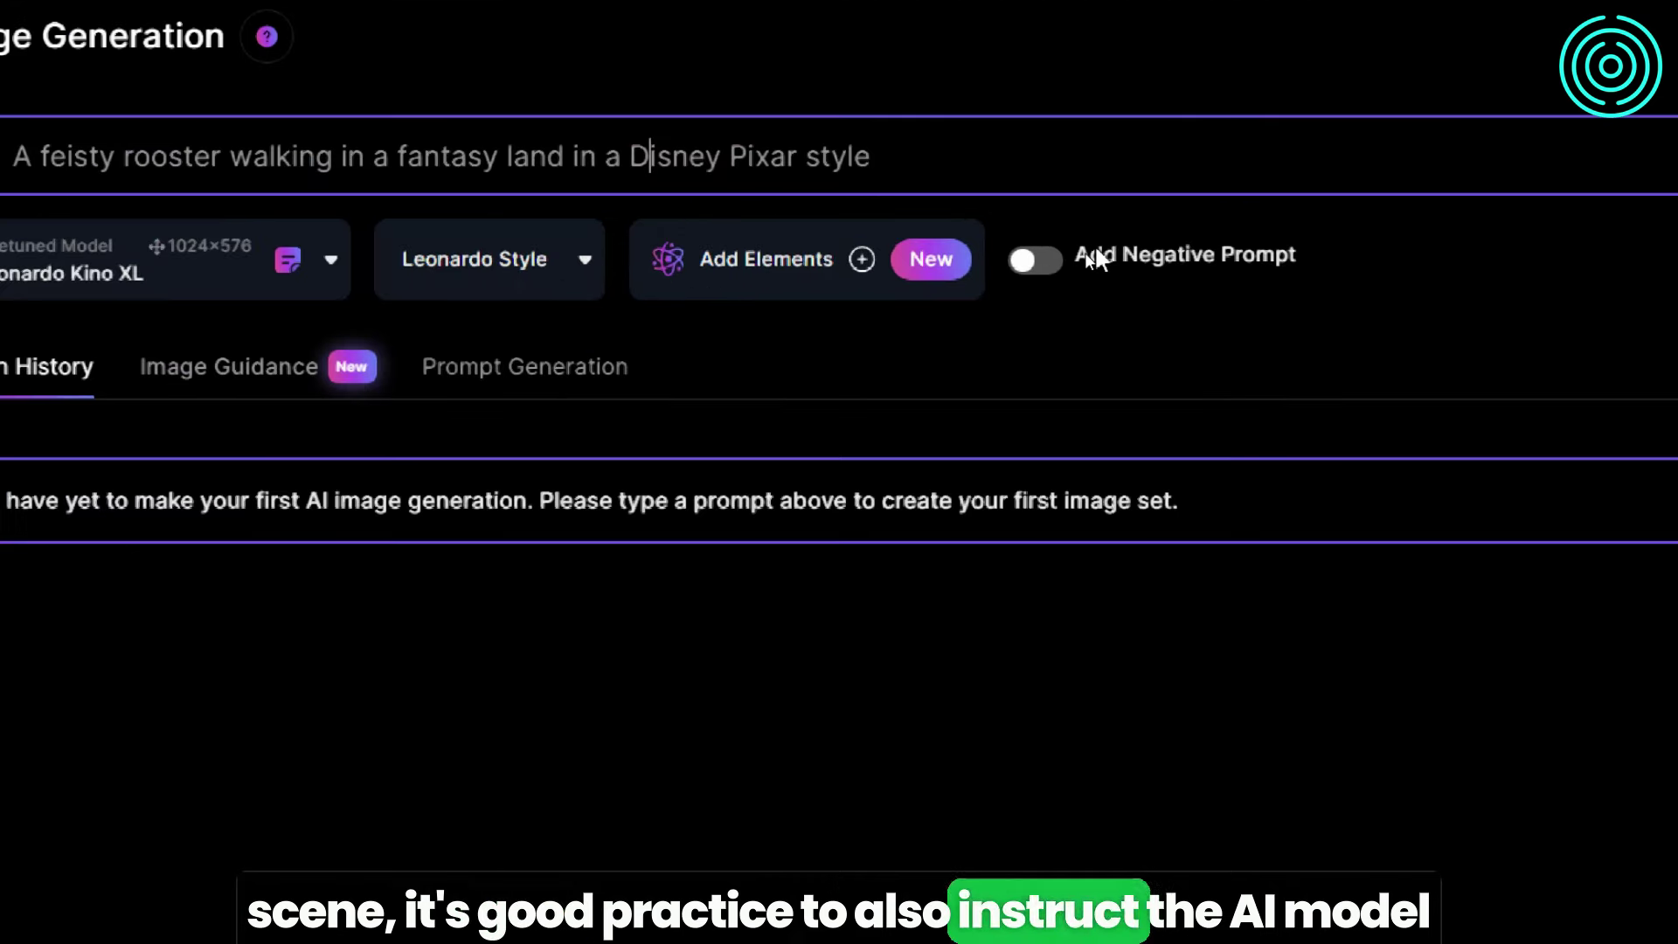
- Add a negative prompt reading "No NSFW and bad quality image"
drag(1262, 254, 1075, 255)
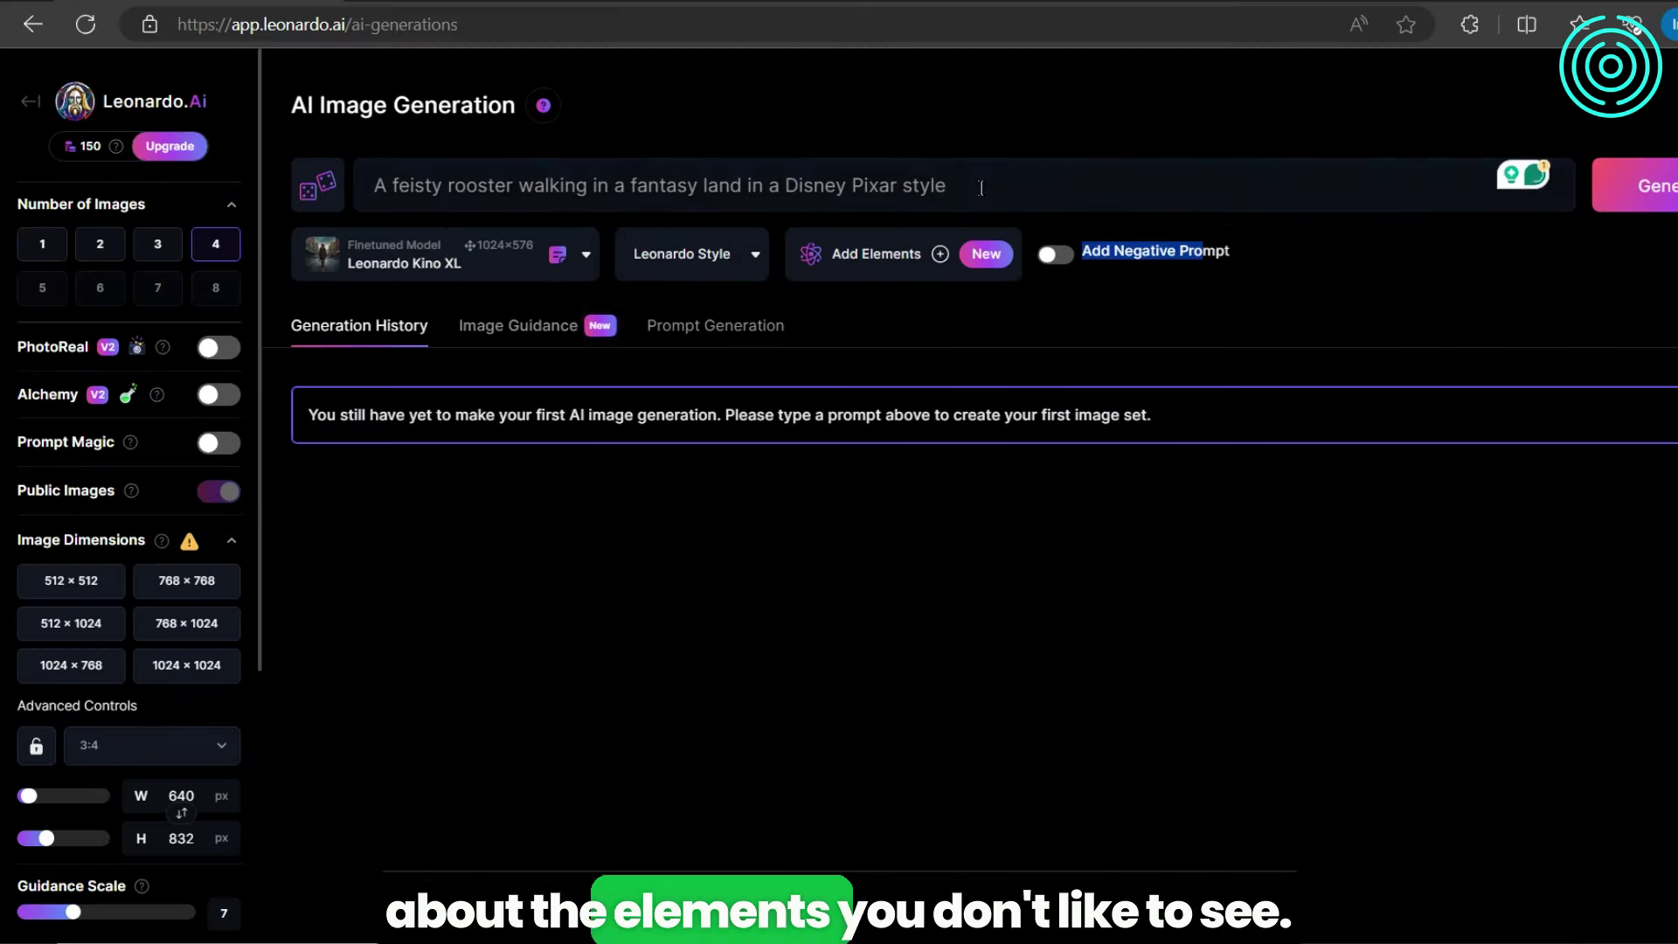
click(925, 156)
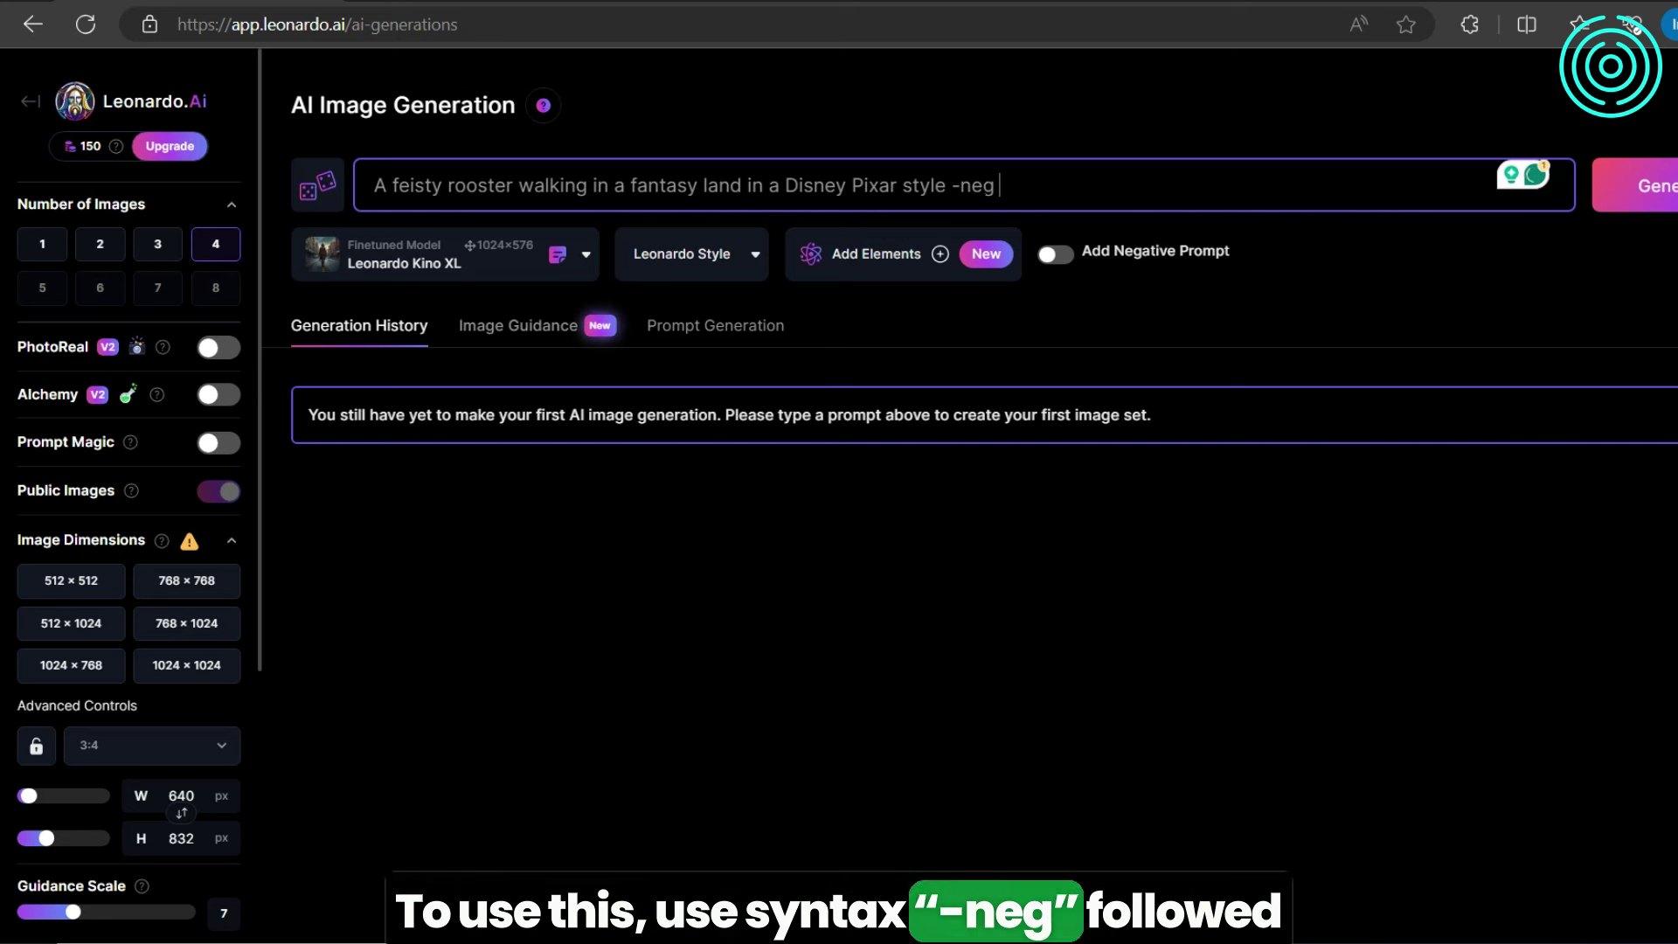
text(No NSFW and)
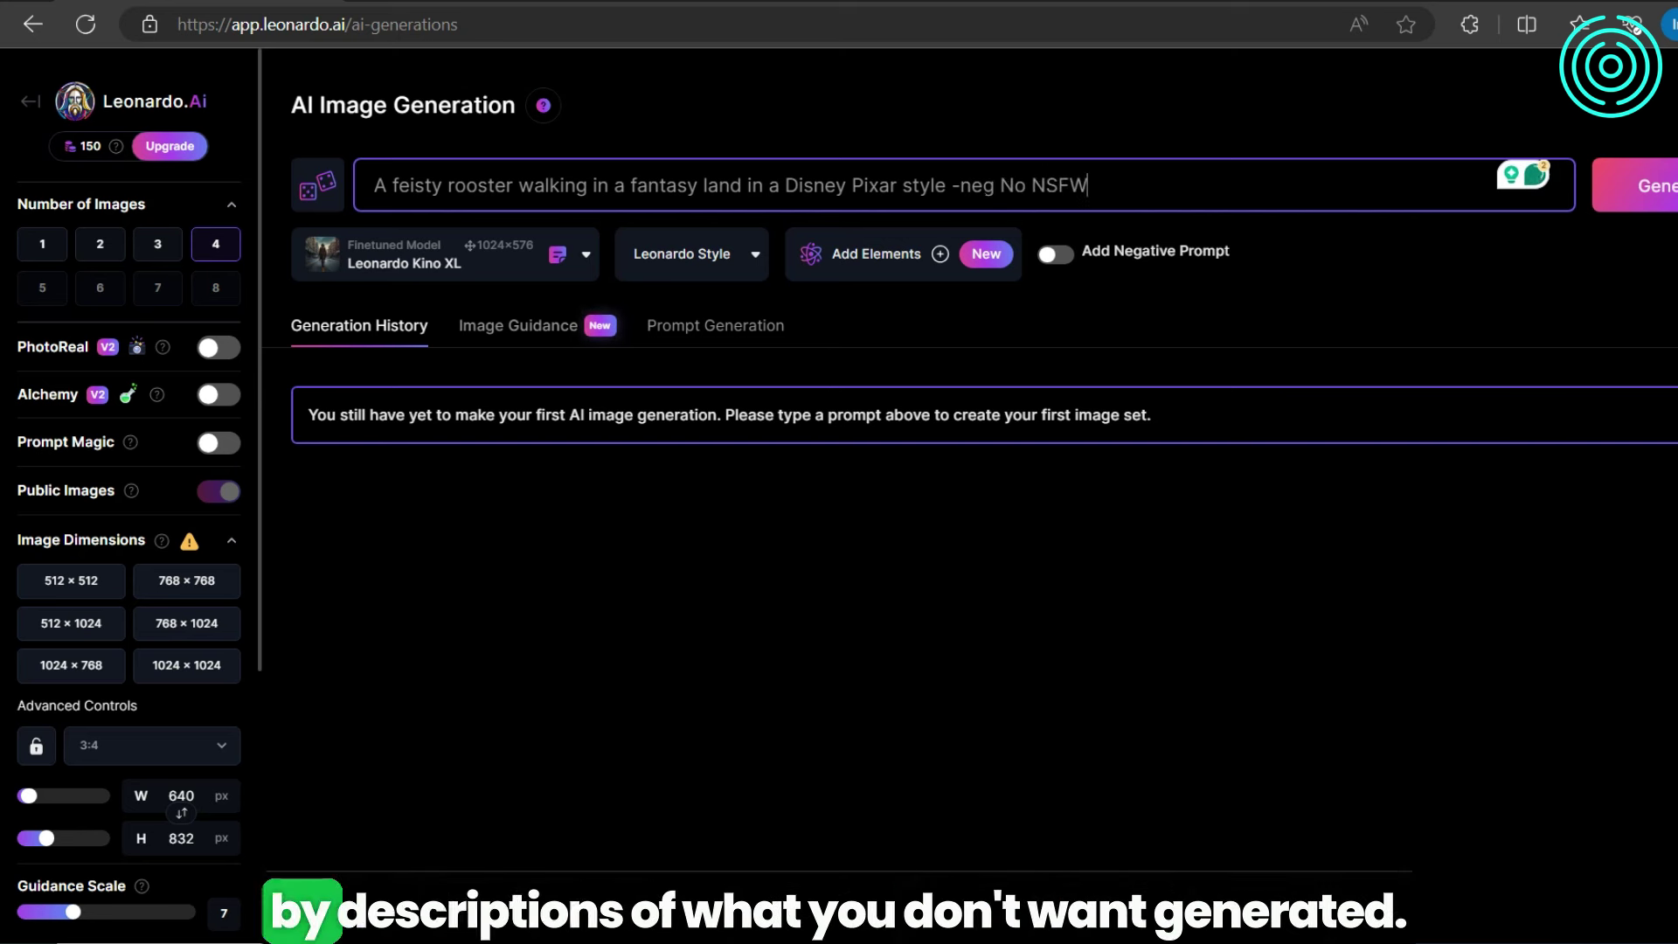
text( bad quality image)
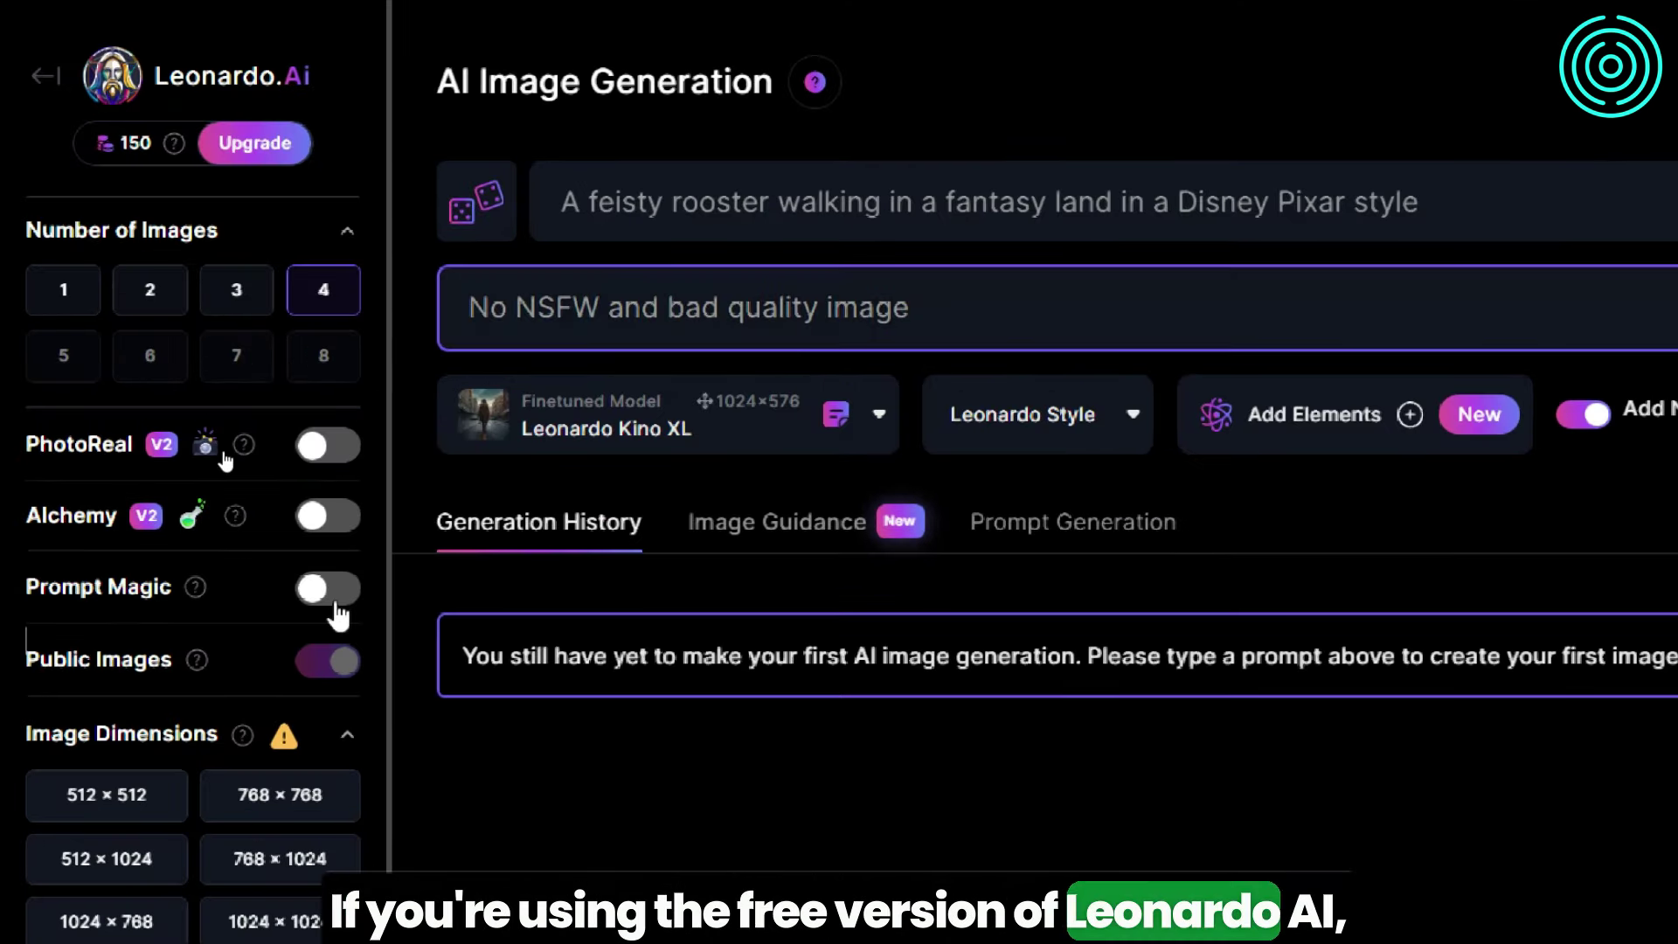
- Switch off Prompt Magic and Alchemy, and choose 1024 × 1024 image dimensions with a 1:1 aspect ratio
click(330, 595)
click(343, 517)
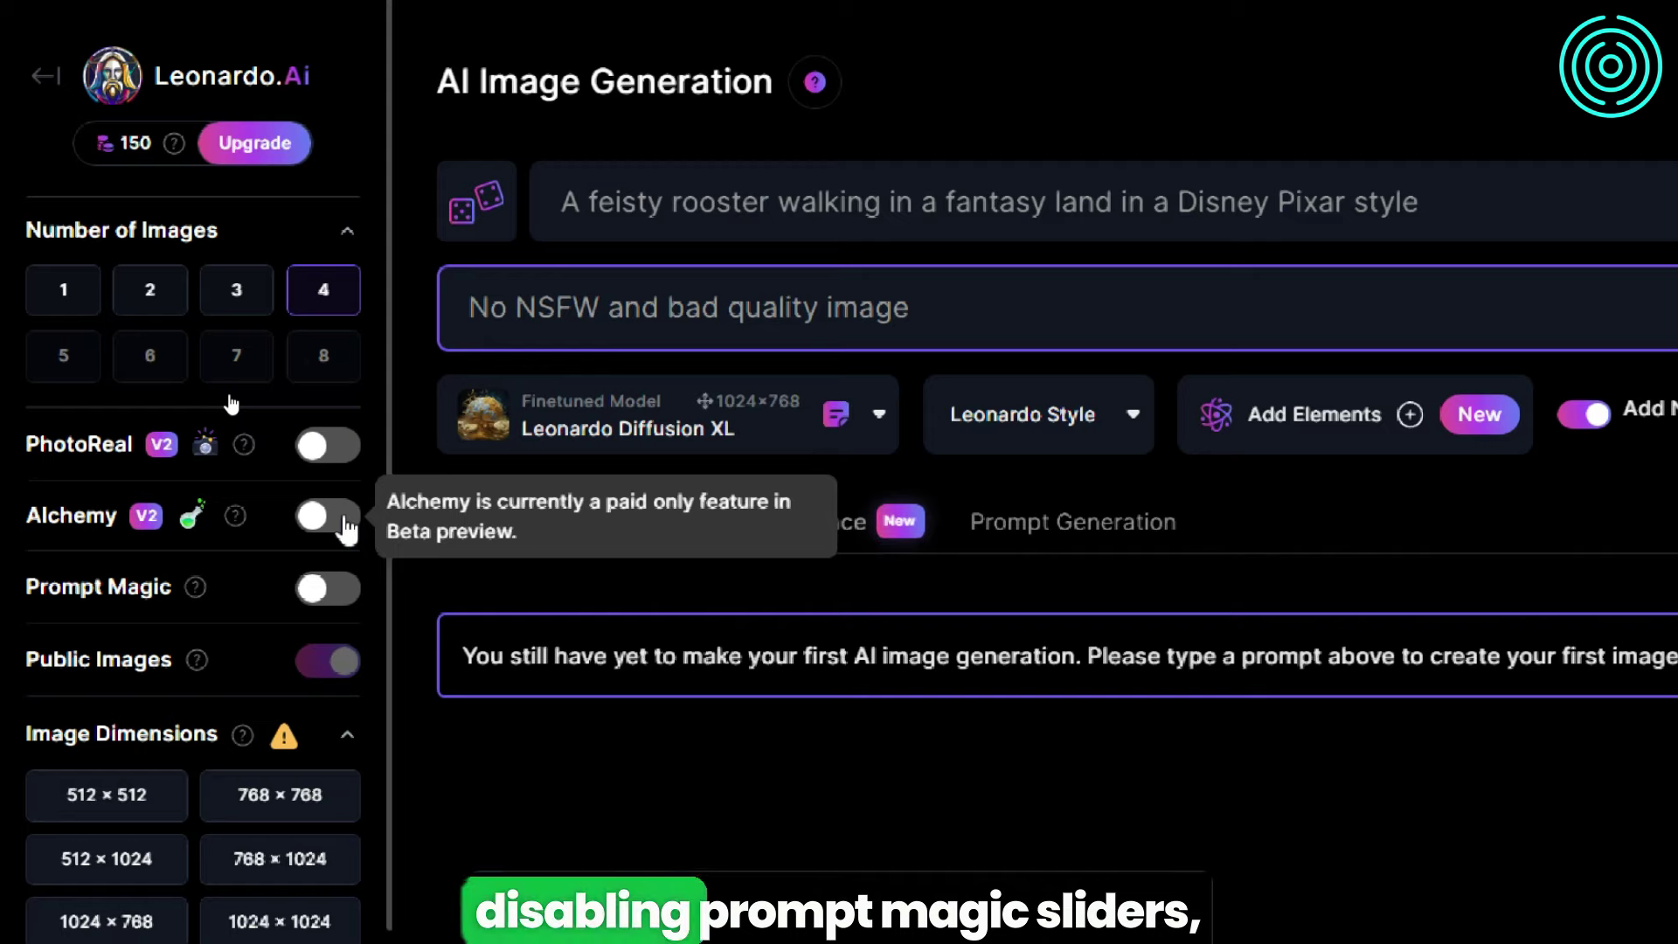
click(344, 523)
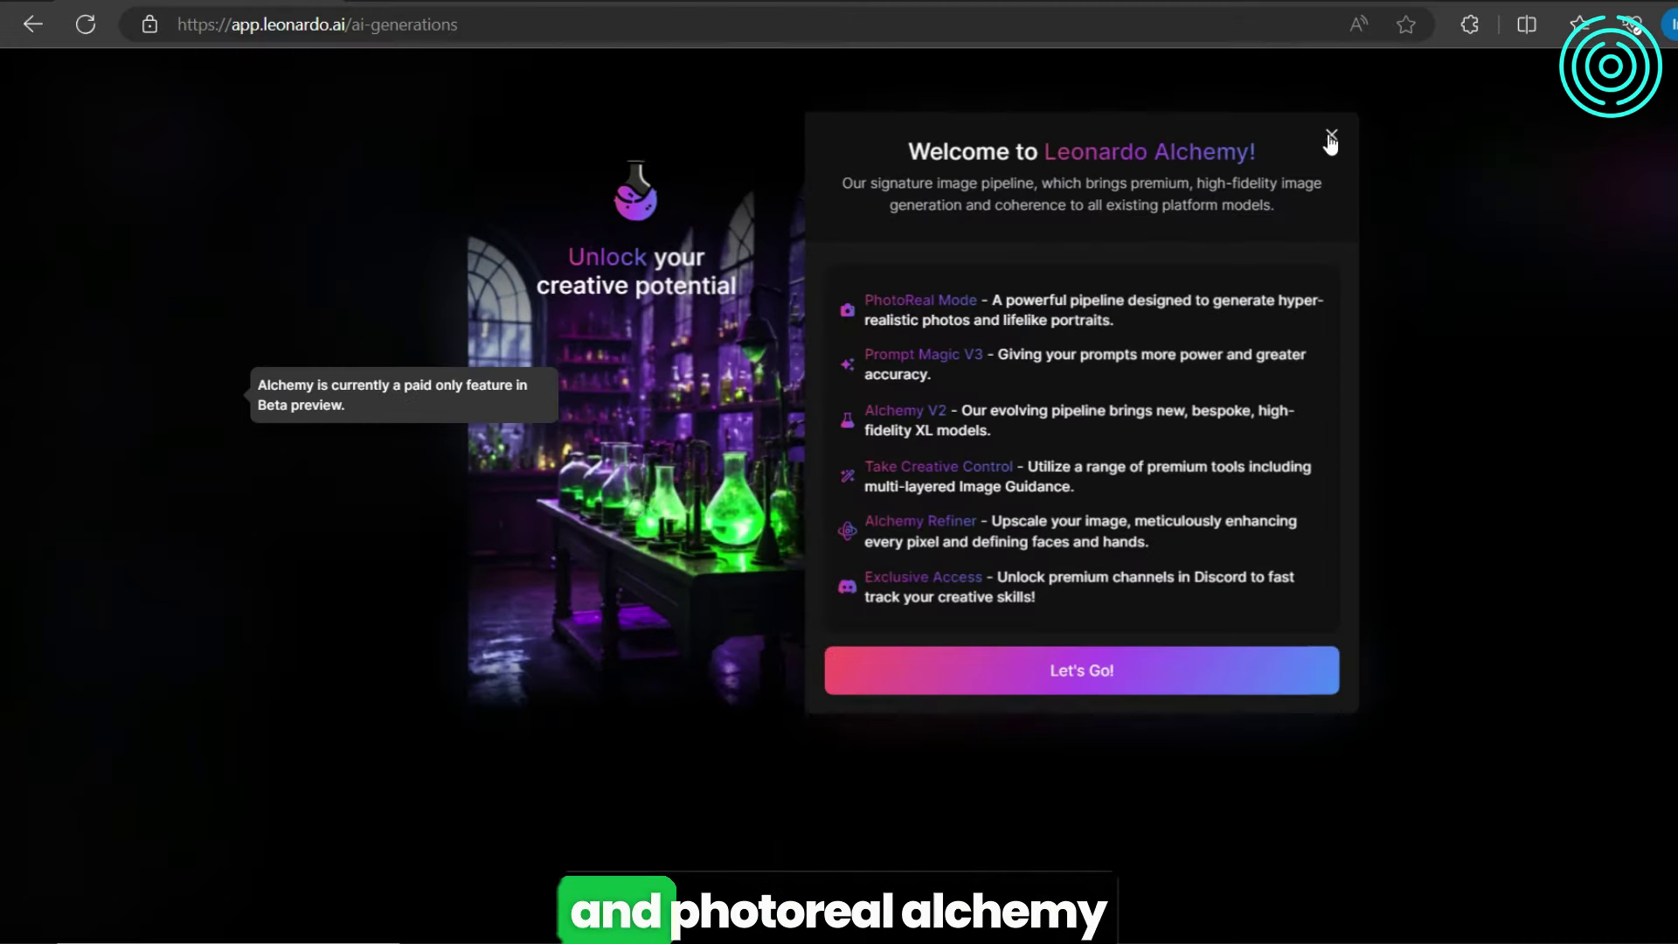
click(1329, 135)
click(208, 398)
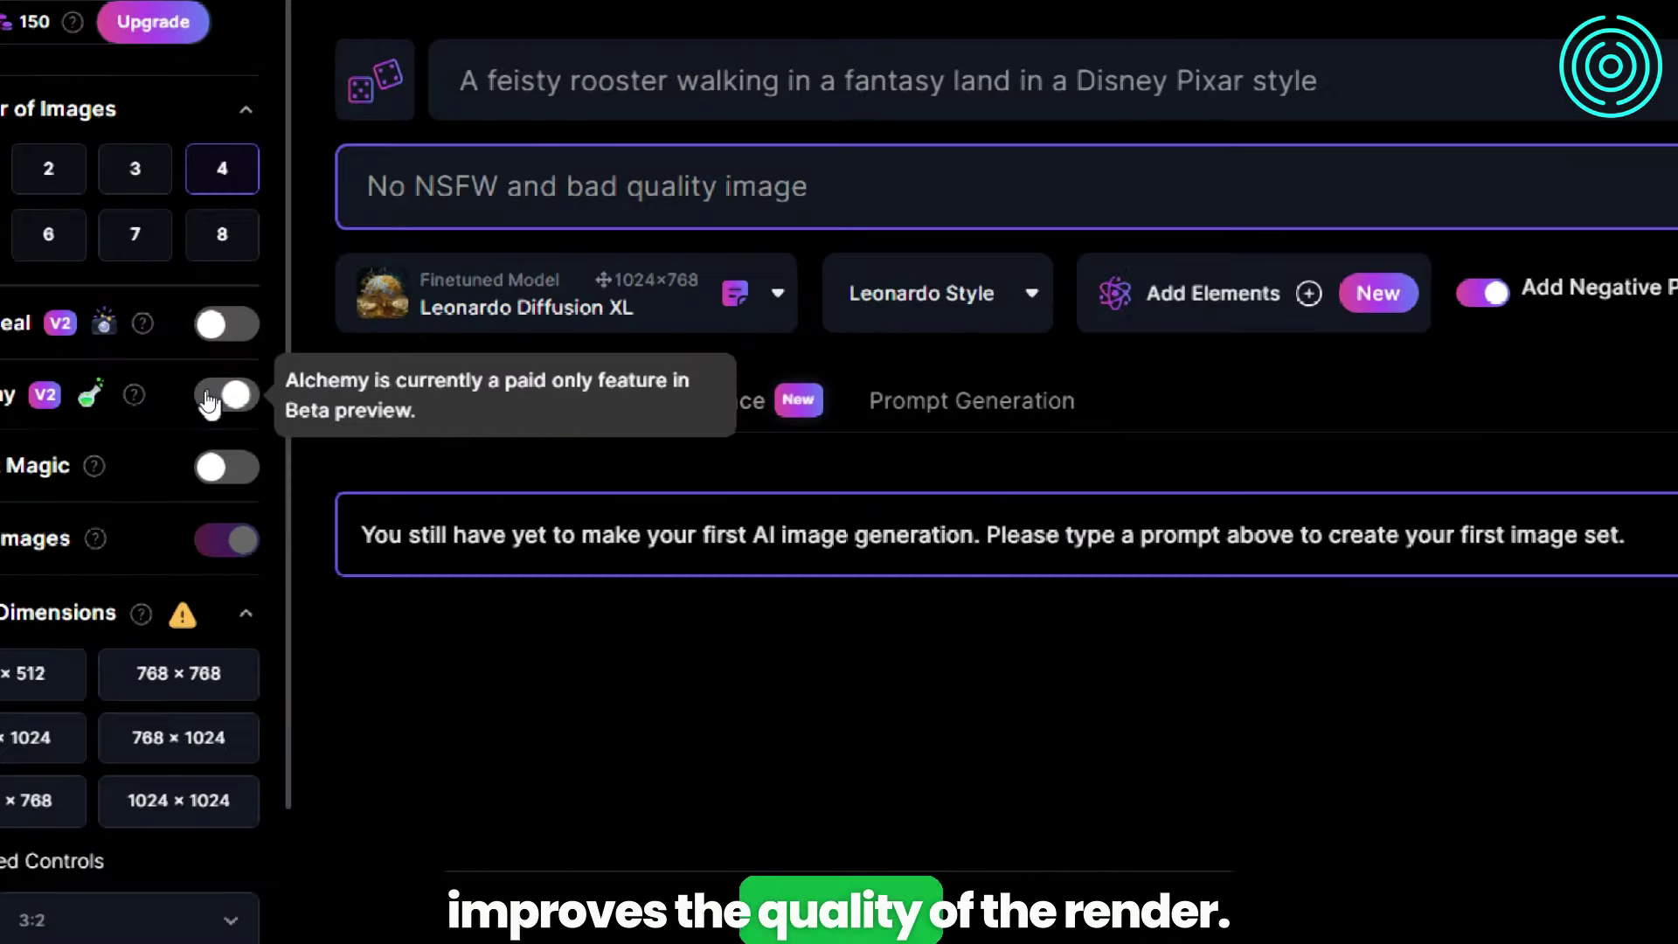
scroll(192, 375, down, 5)
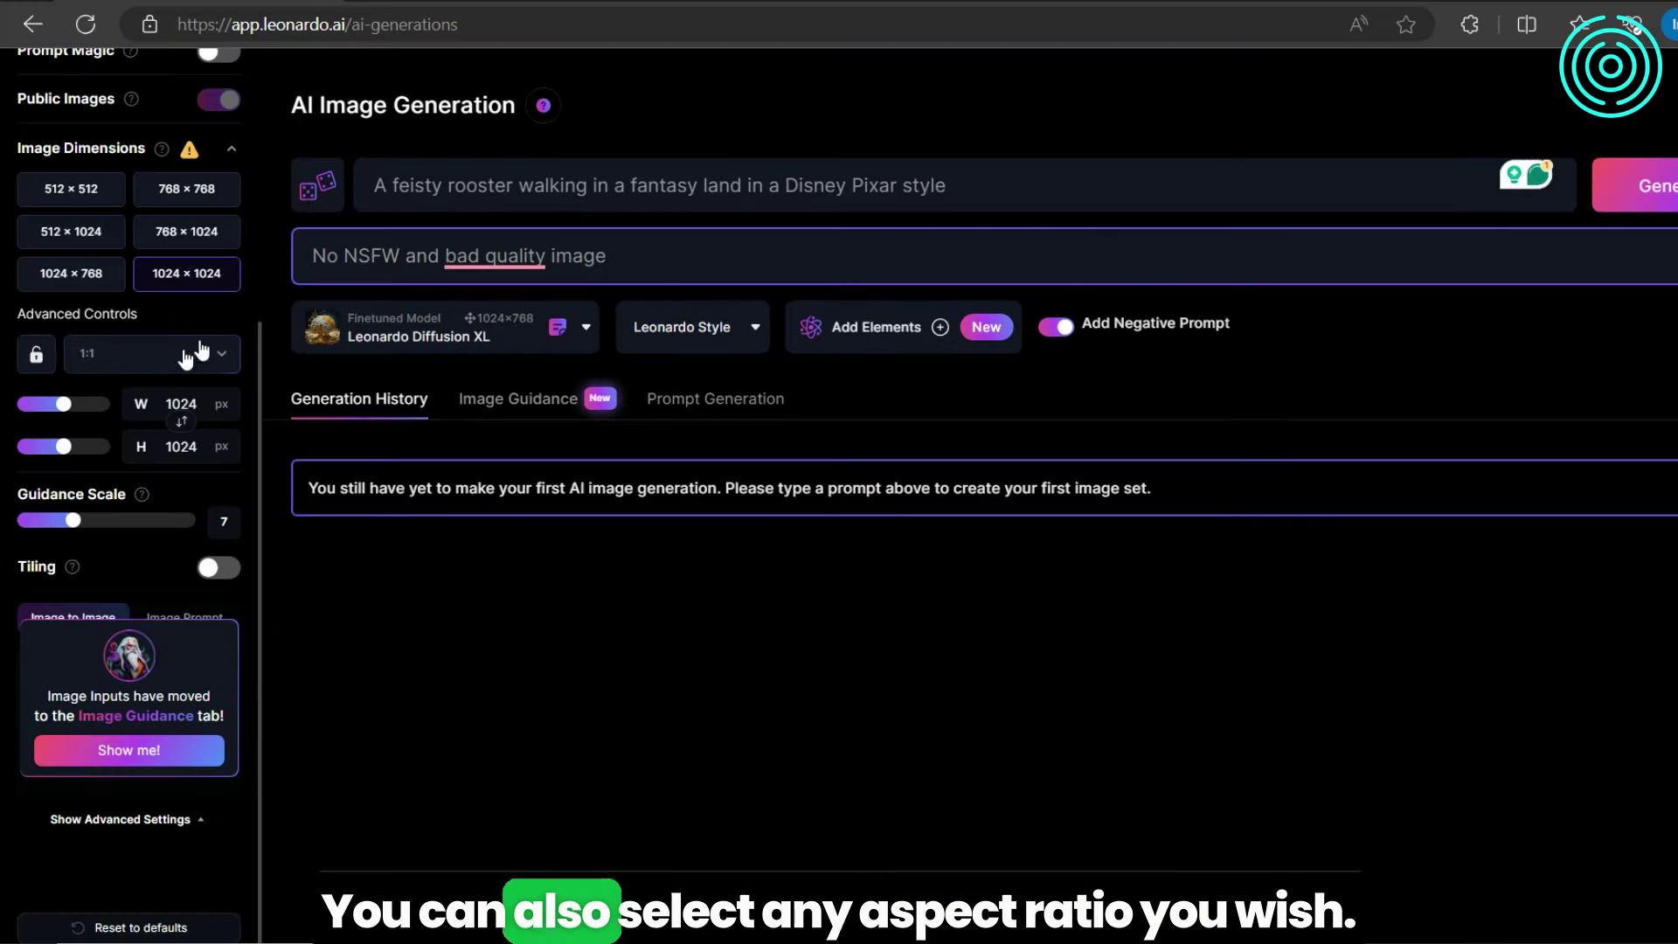
click(202, 361)
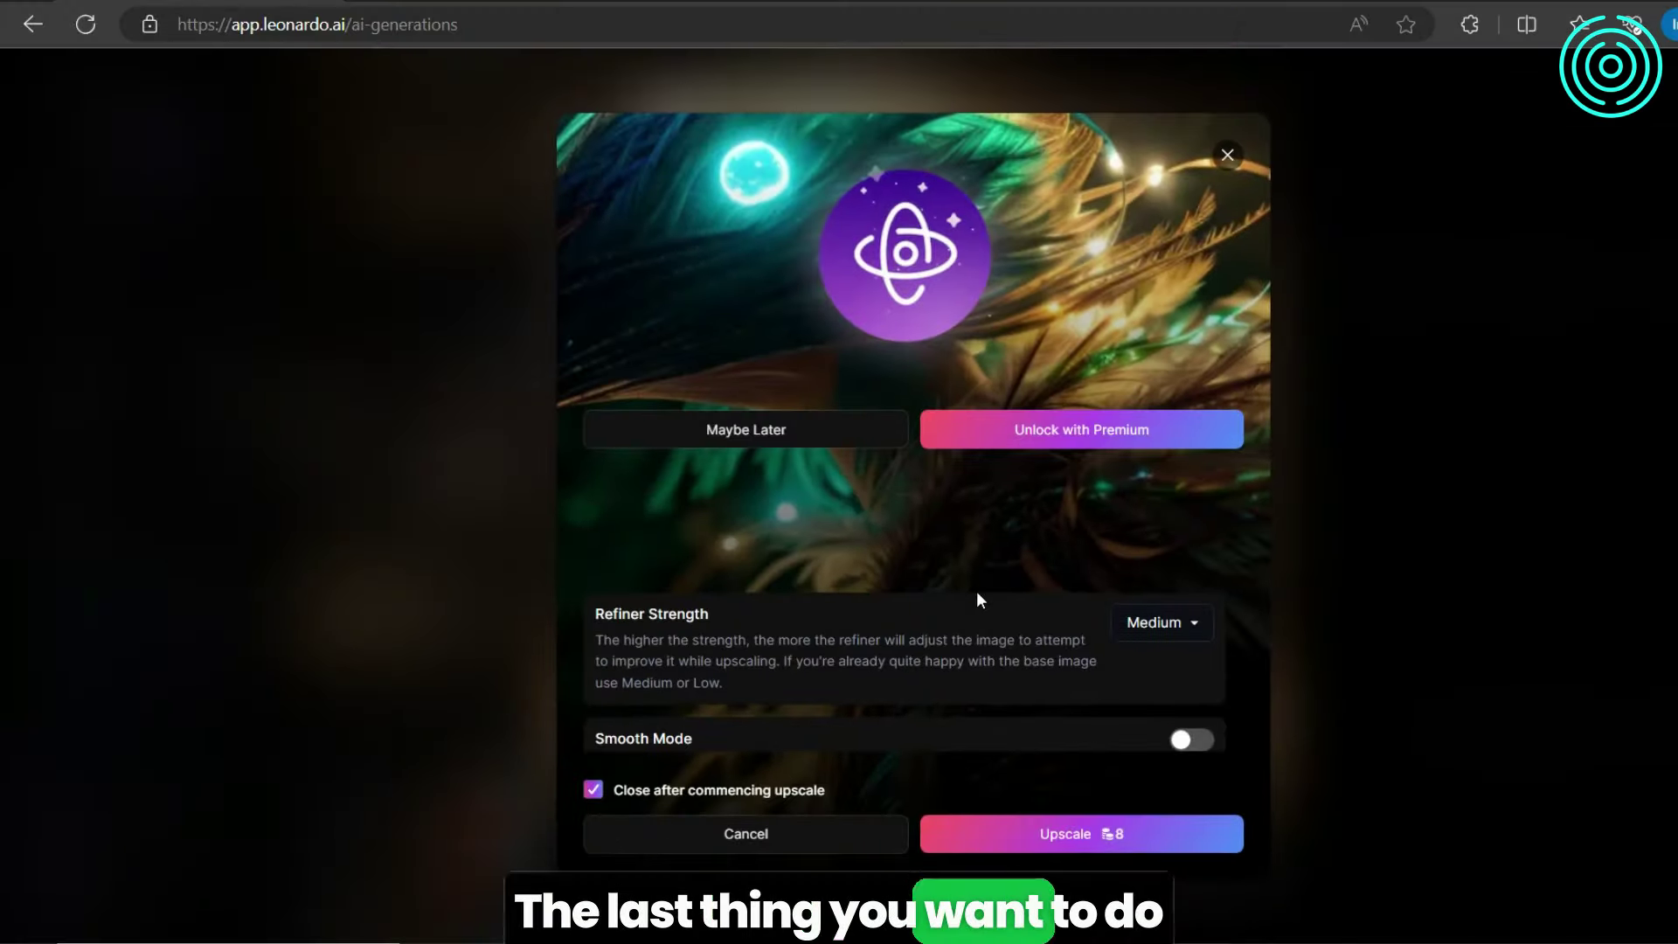
- Upscale the red cowboy rooster image with Medium refiner strength and Smooth Mode, and compare it with the original
click(1192, 740)
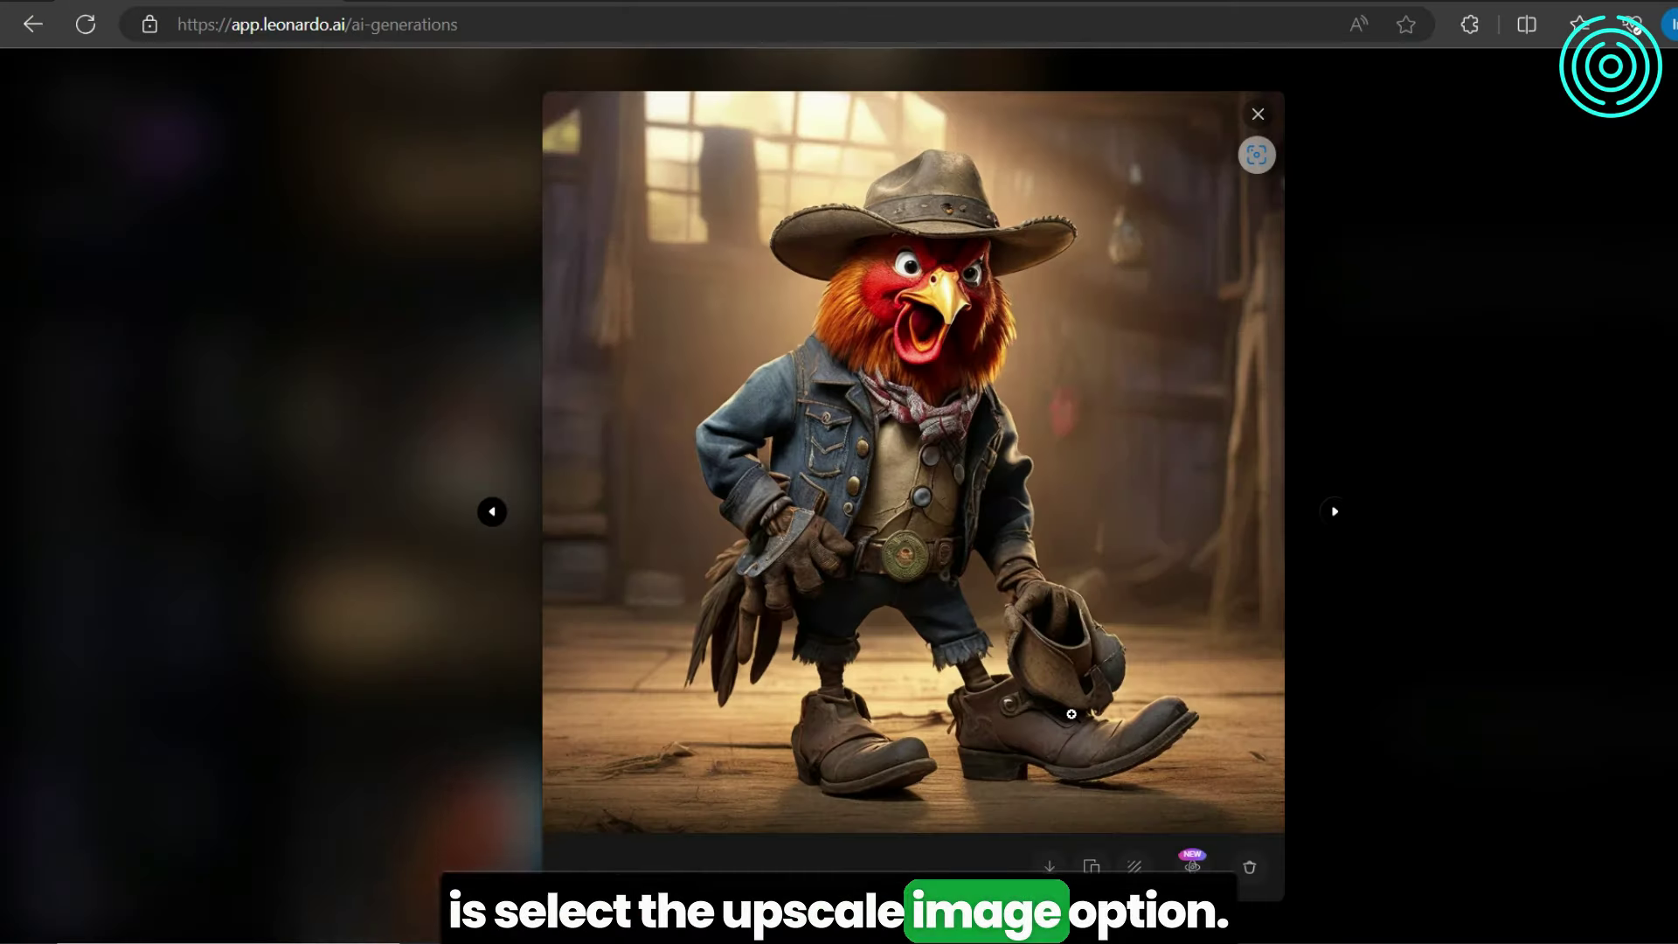
click(920, 474)
click(919, 475)
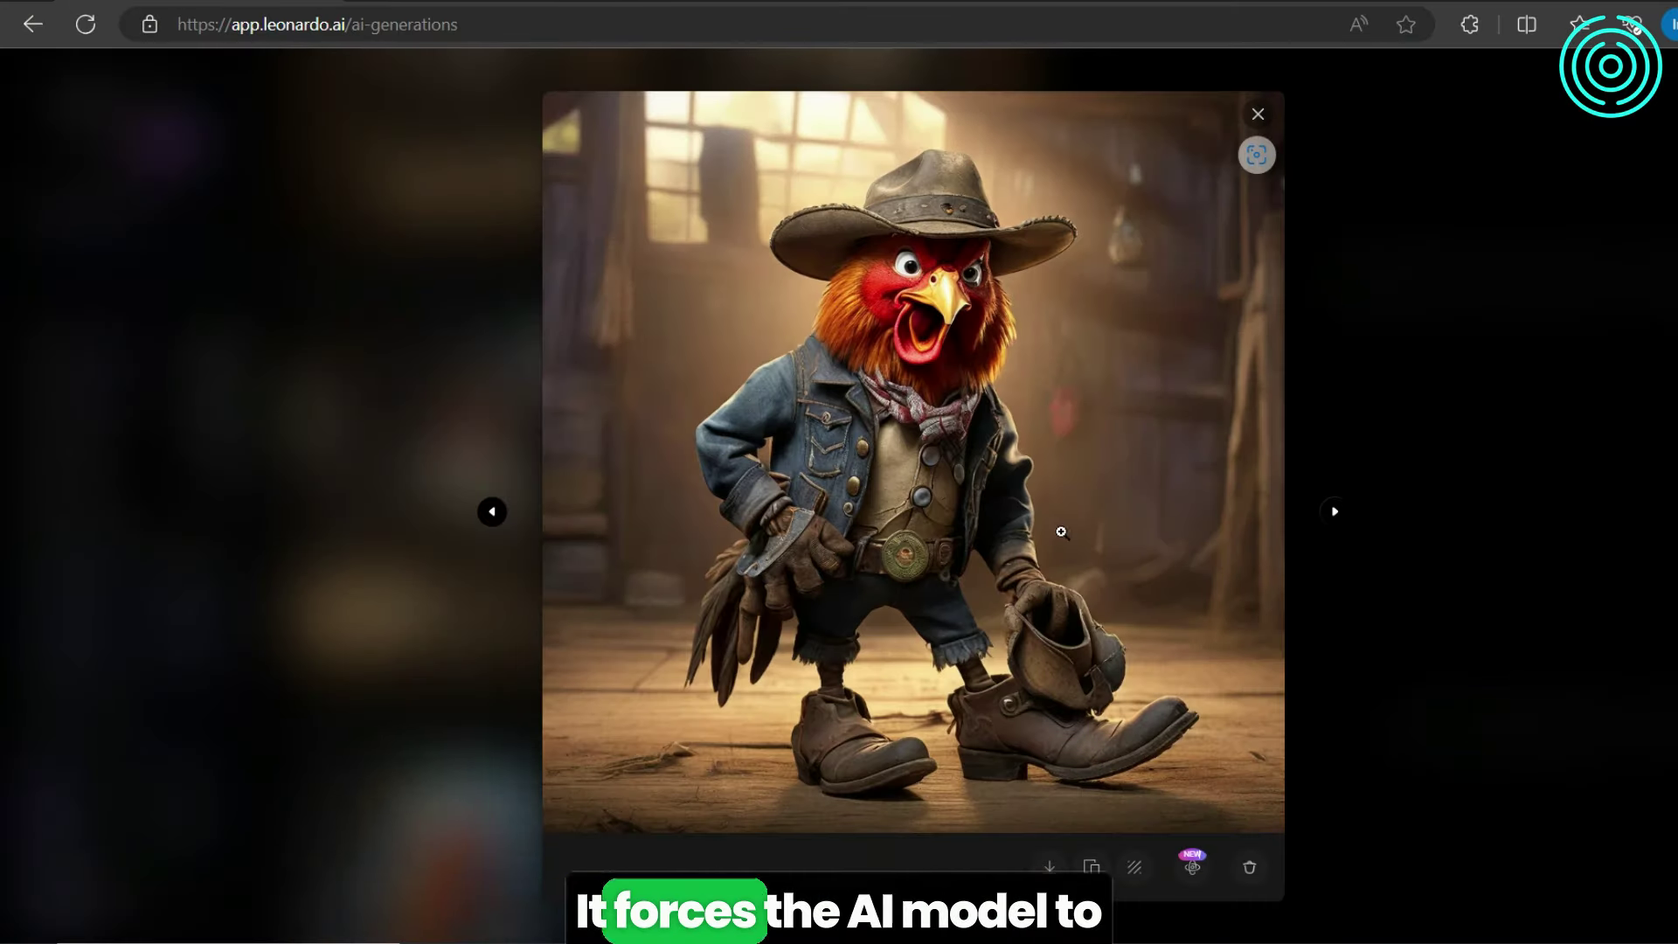
click(490, 511)
click(492, 516)
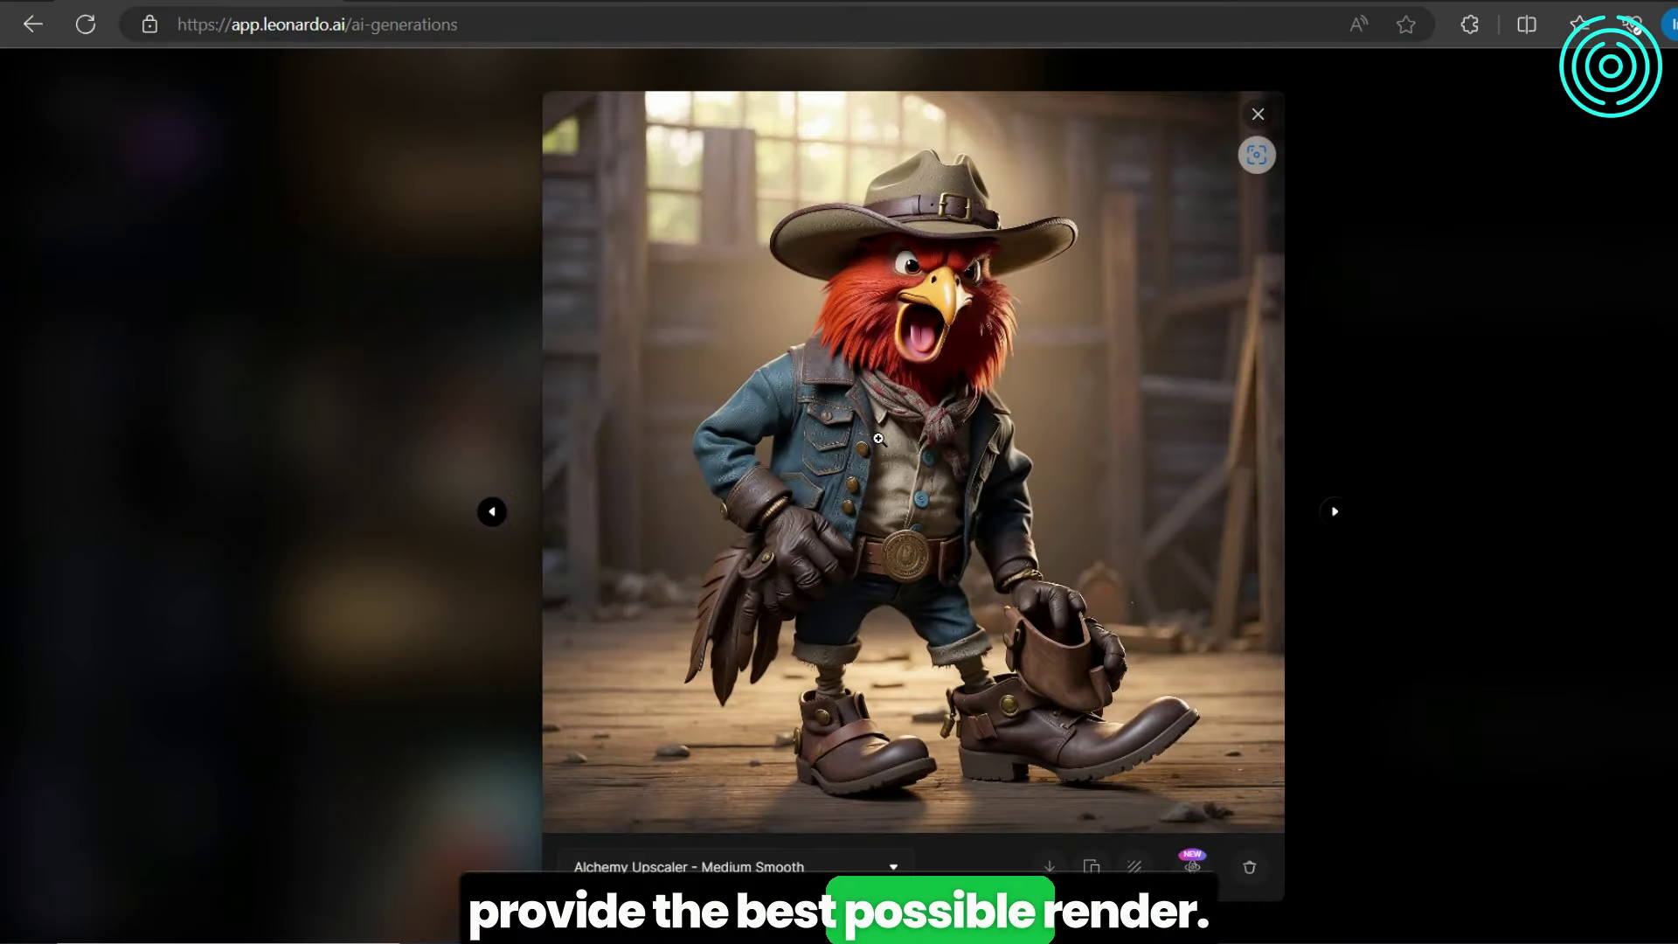
click(878, 439)
click(878, 439)
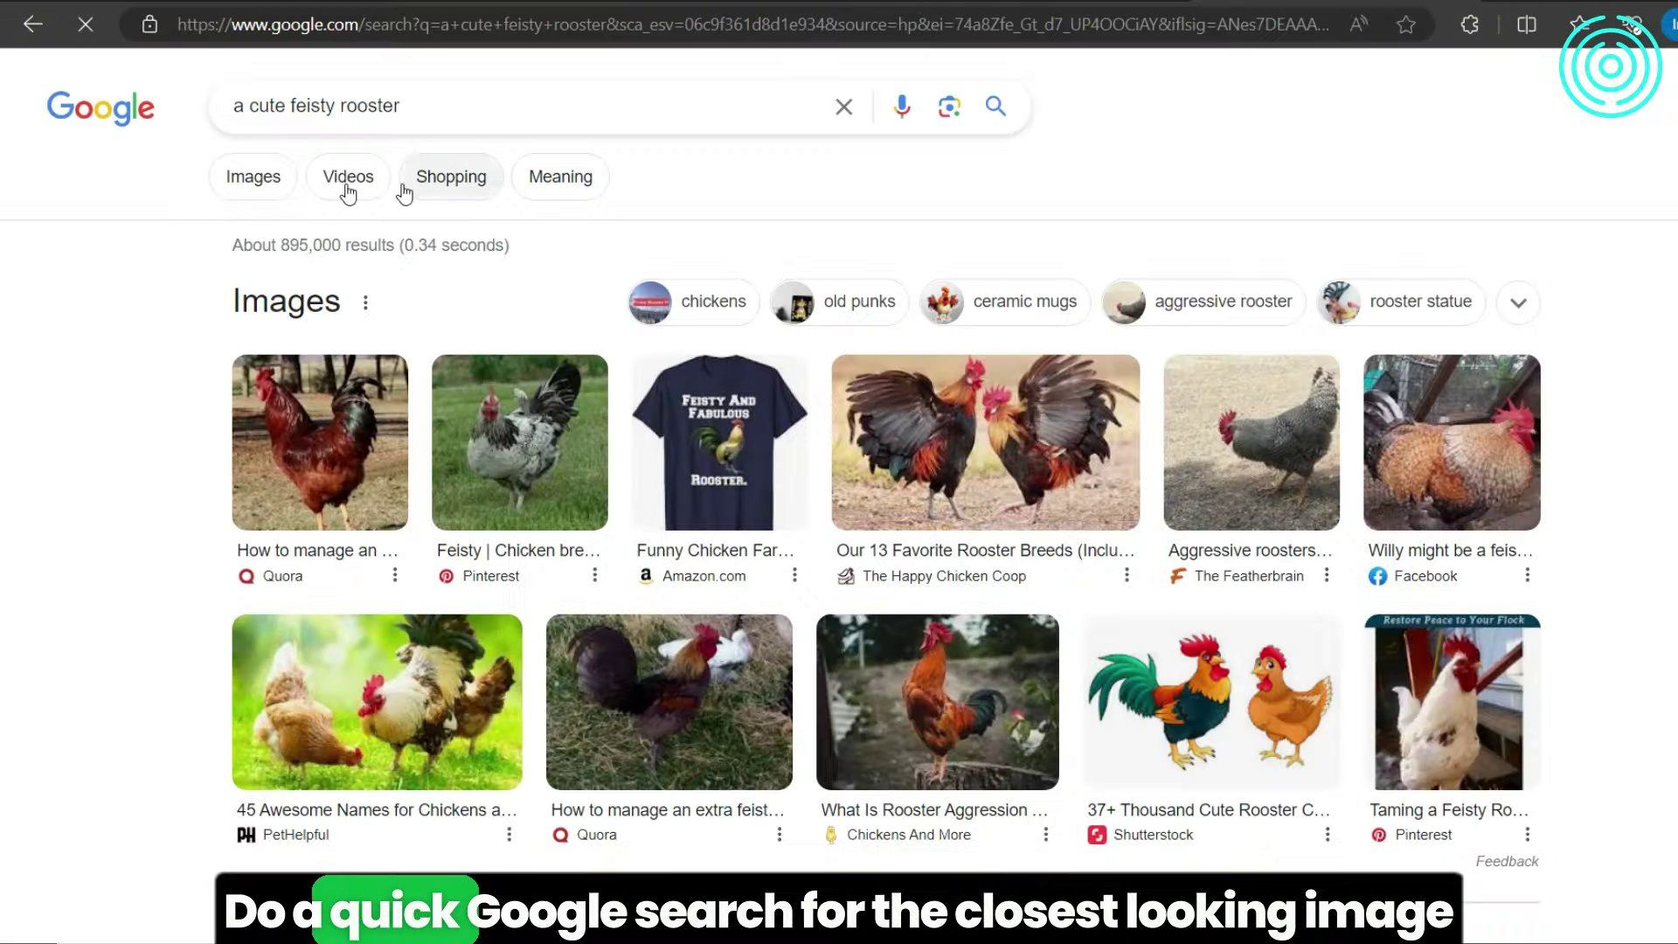
- Search Google Images for "a cute feisty rooster disney style"
click(423, 105)
text(disney style)
key(Return)
click(253, 175)
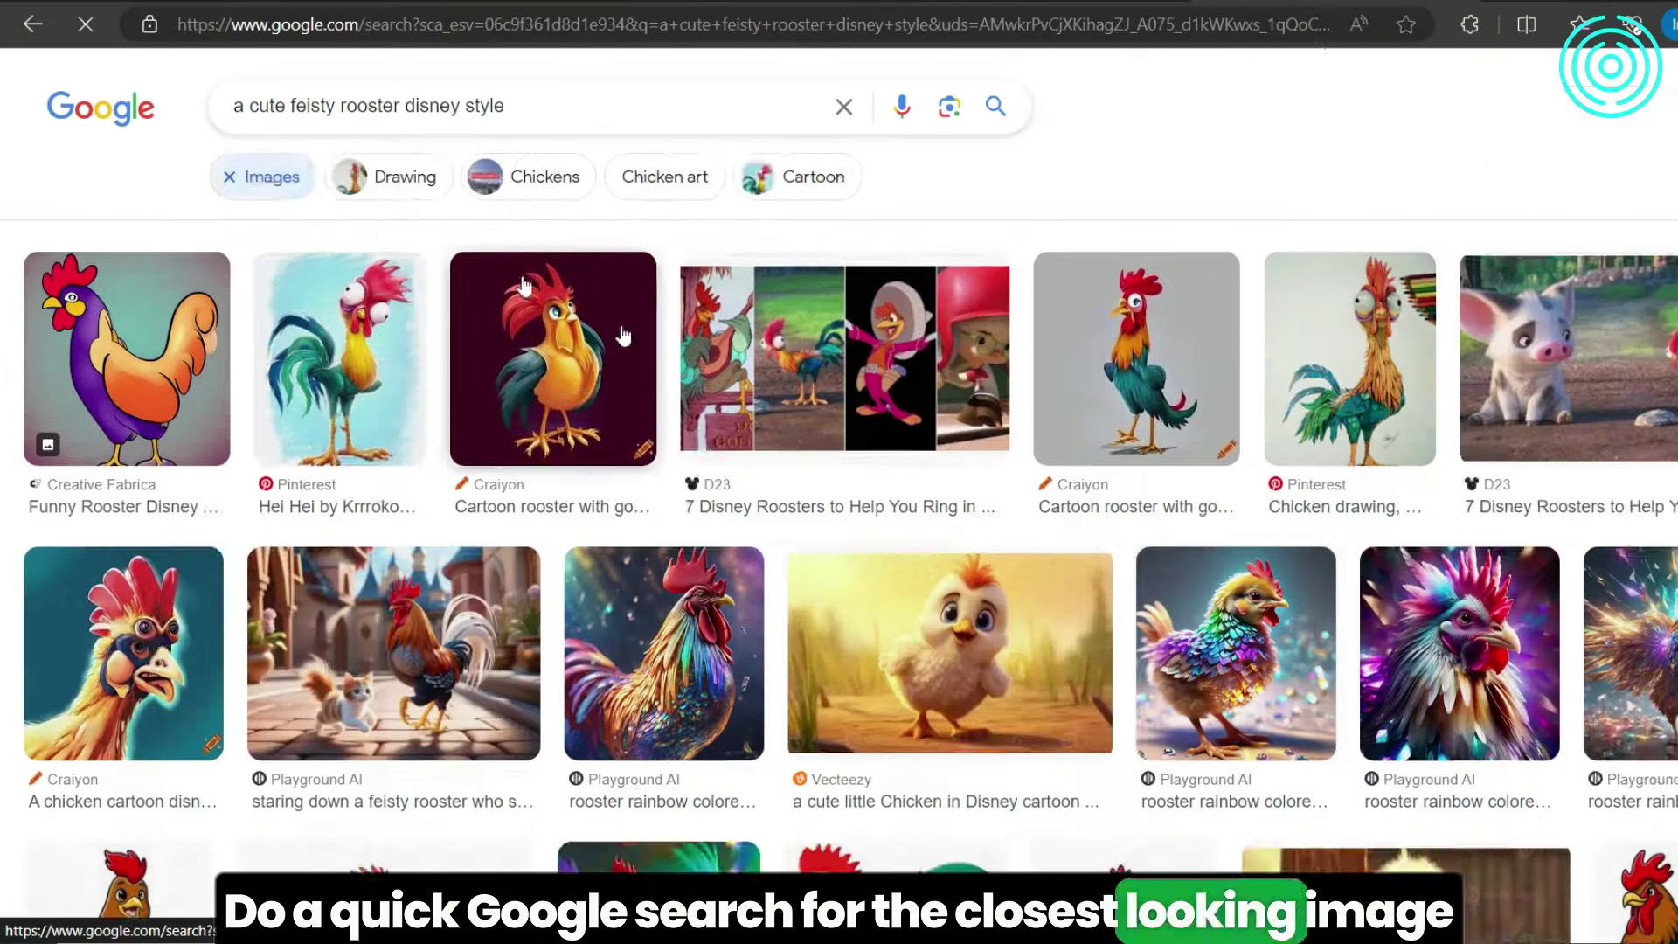
- Open the Playground AI image of the rooster with rainbow colored feathers and save it to the device
scroll(1521, 422, down, 3)
click(1627, 385)
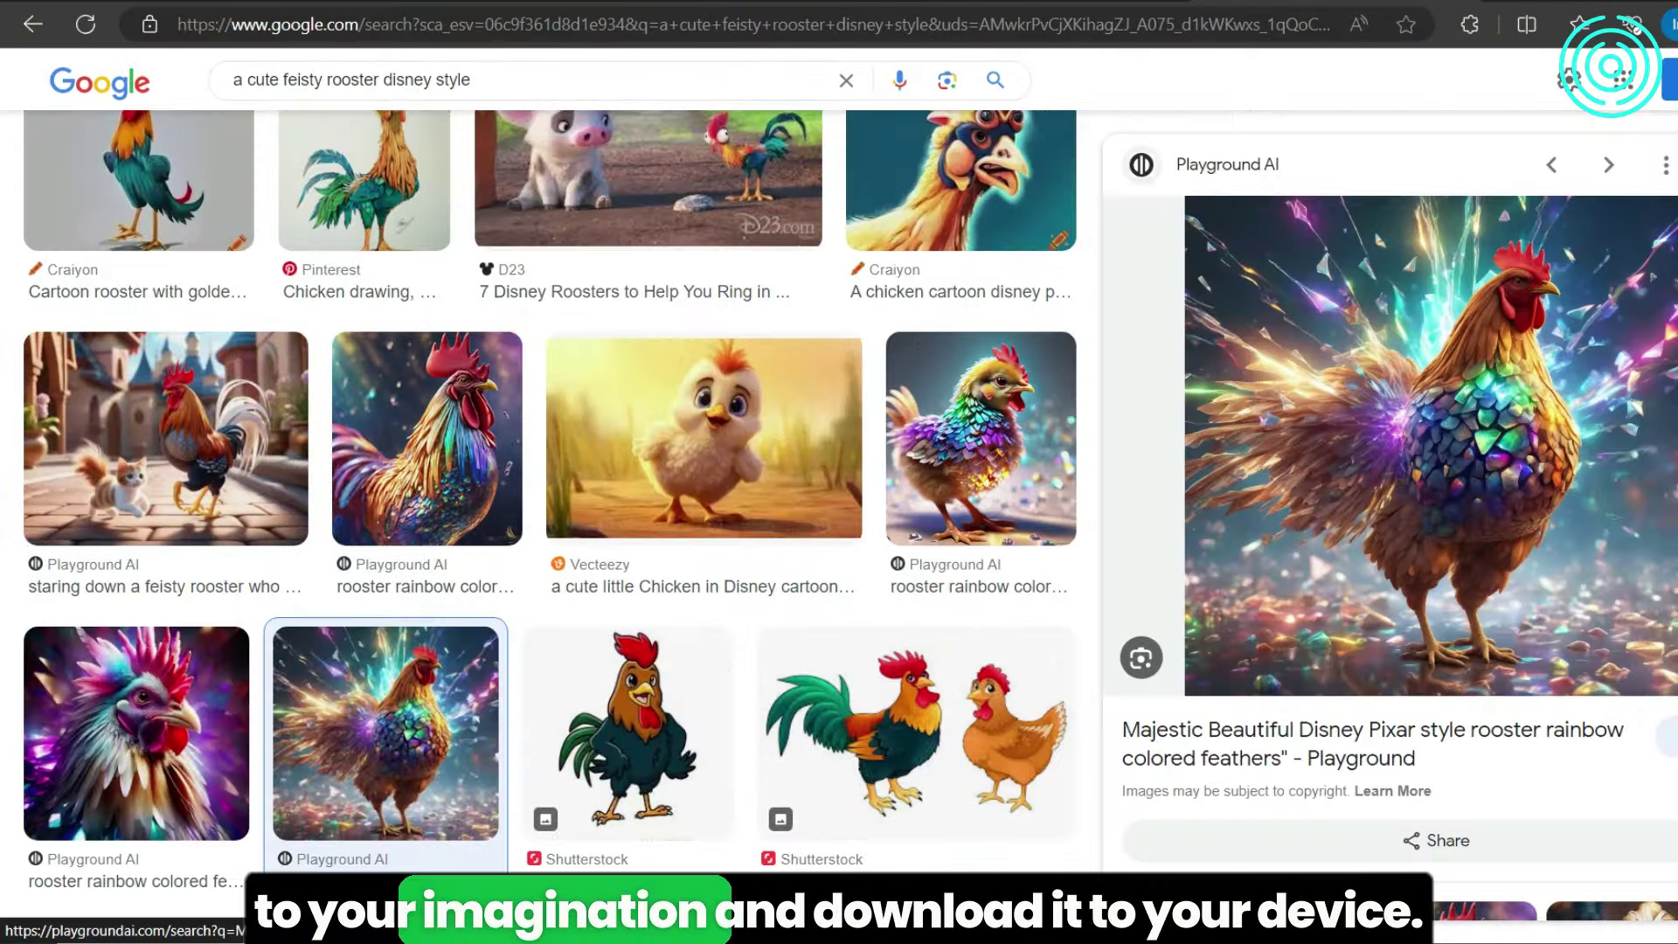
right_click(1370, 414)
click(1490, 473)
key(Return)
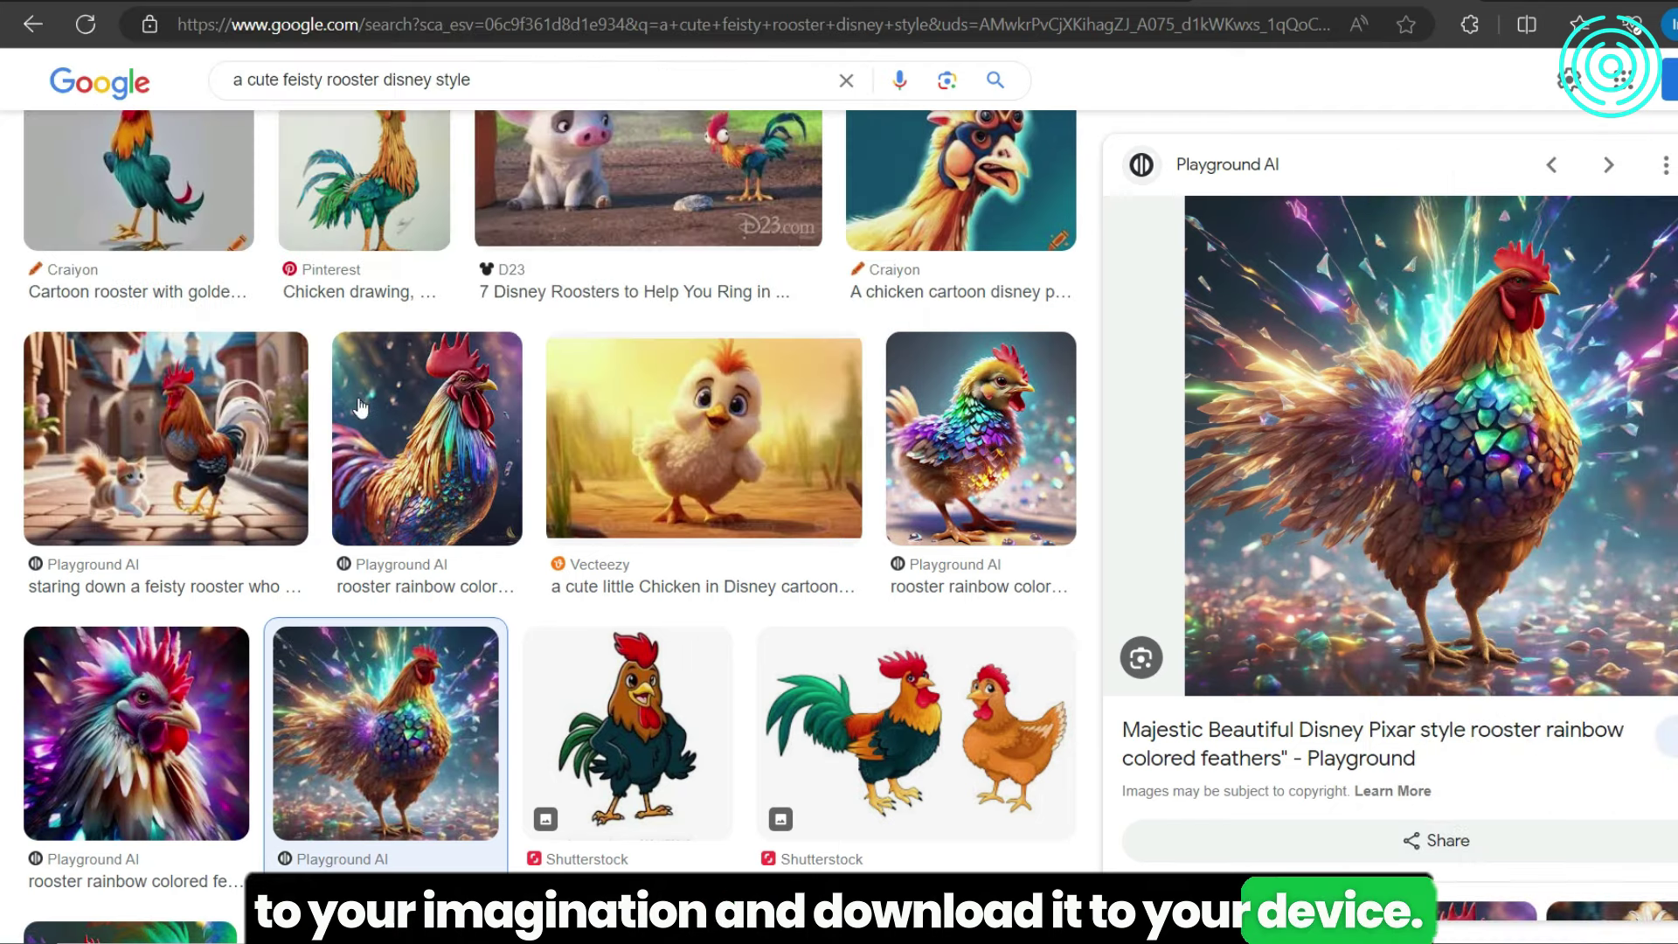
- In Leonardo.Ai, generate two images using the rooster picture as Image to Image guidance at strength 0.43, and view the generation history
click(578, 400)
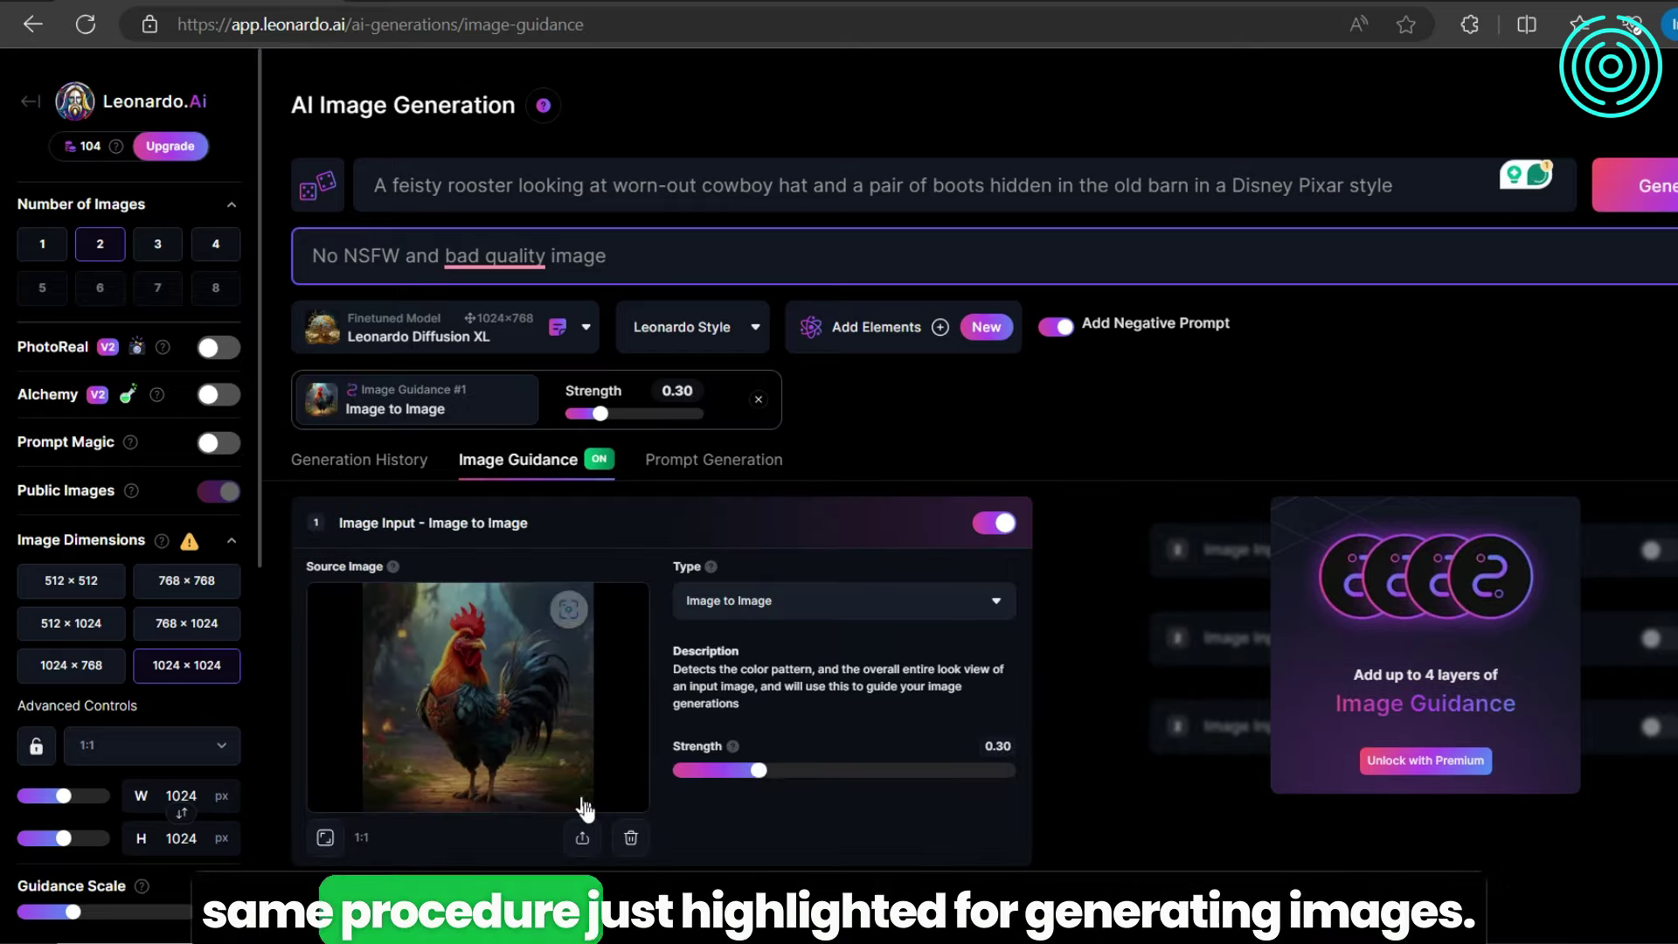
click(1634, 185)
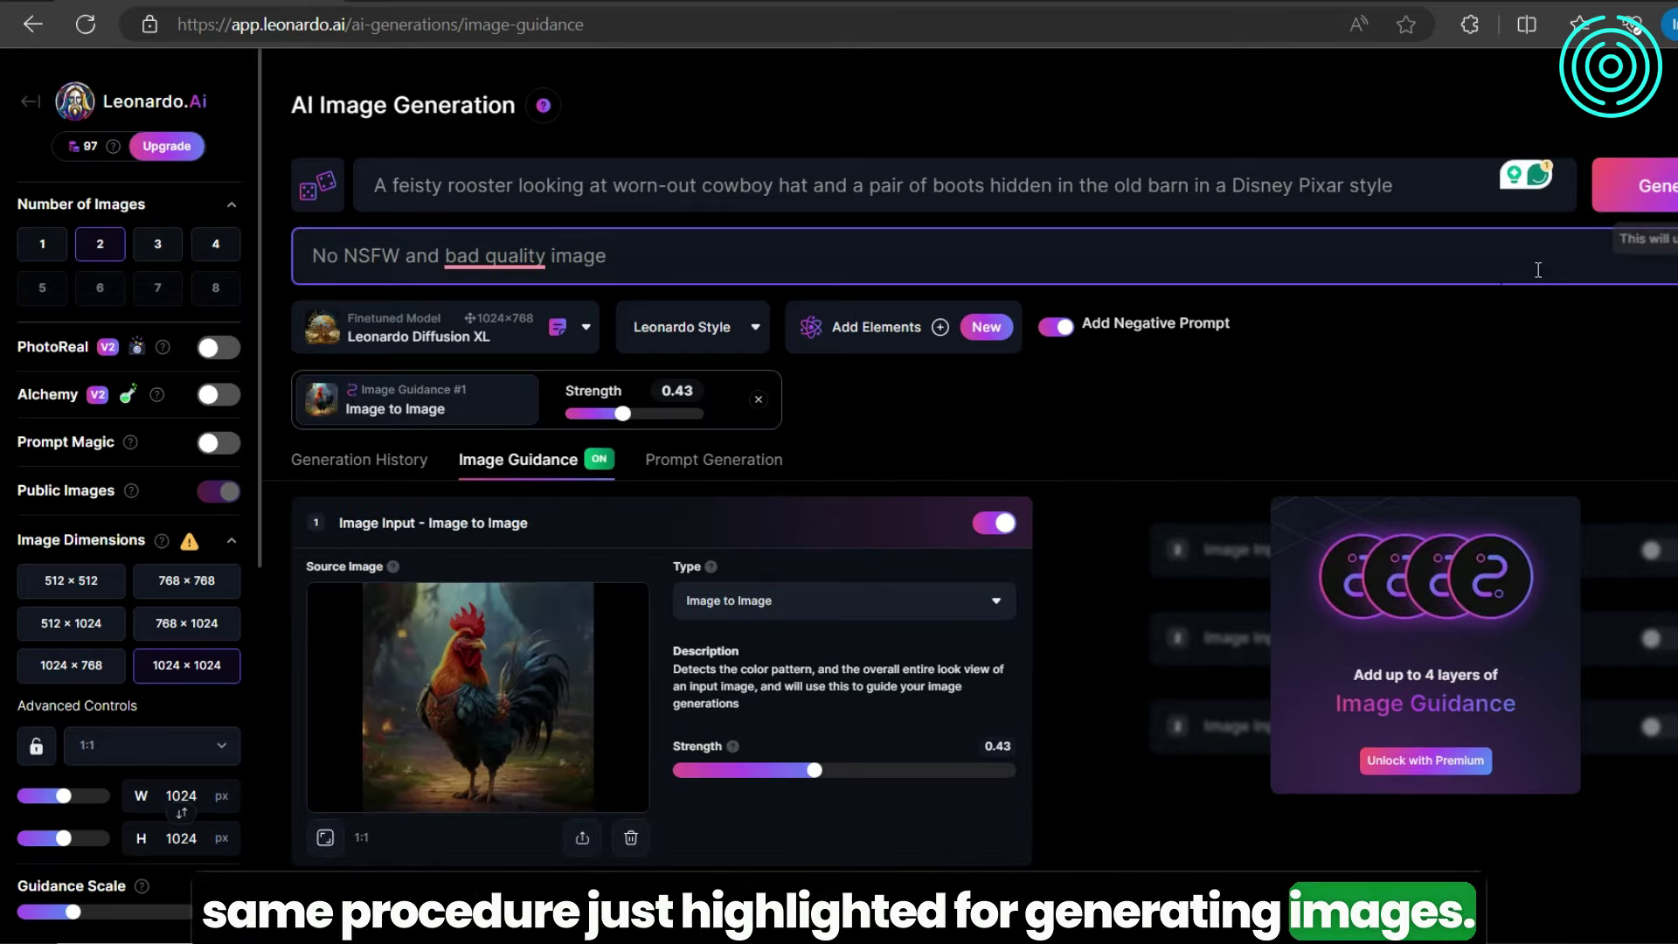
click(368, 463)
scroll(1187, 650, down, 5)
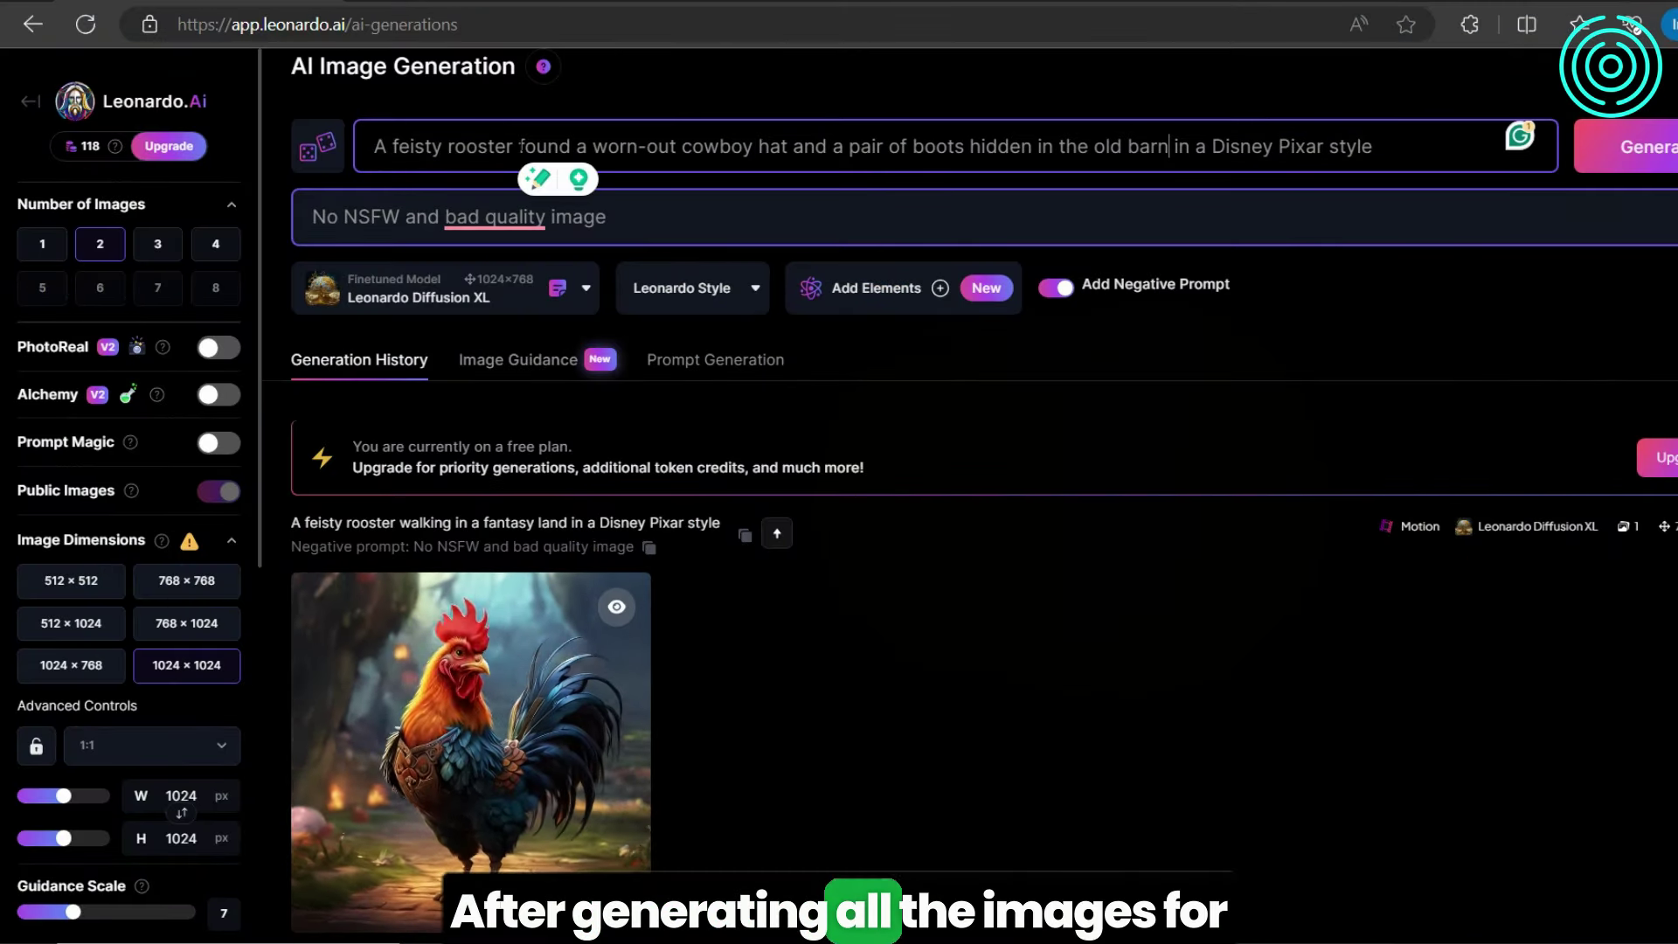
- Generate two images from the prompt about the rooster that found a worn-out cowboy hat and boots, and view them enlarged
key(Return)
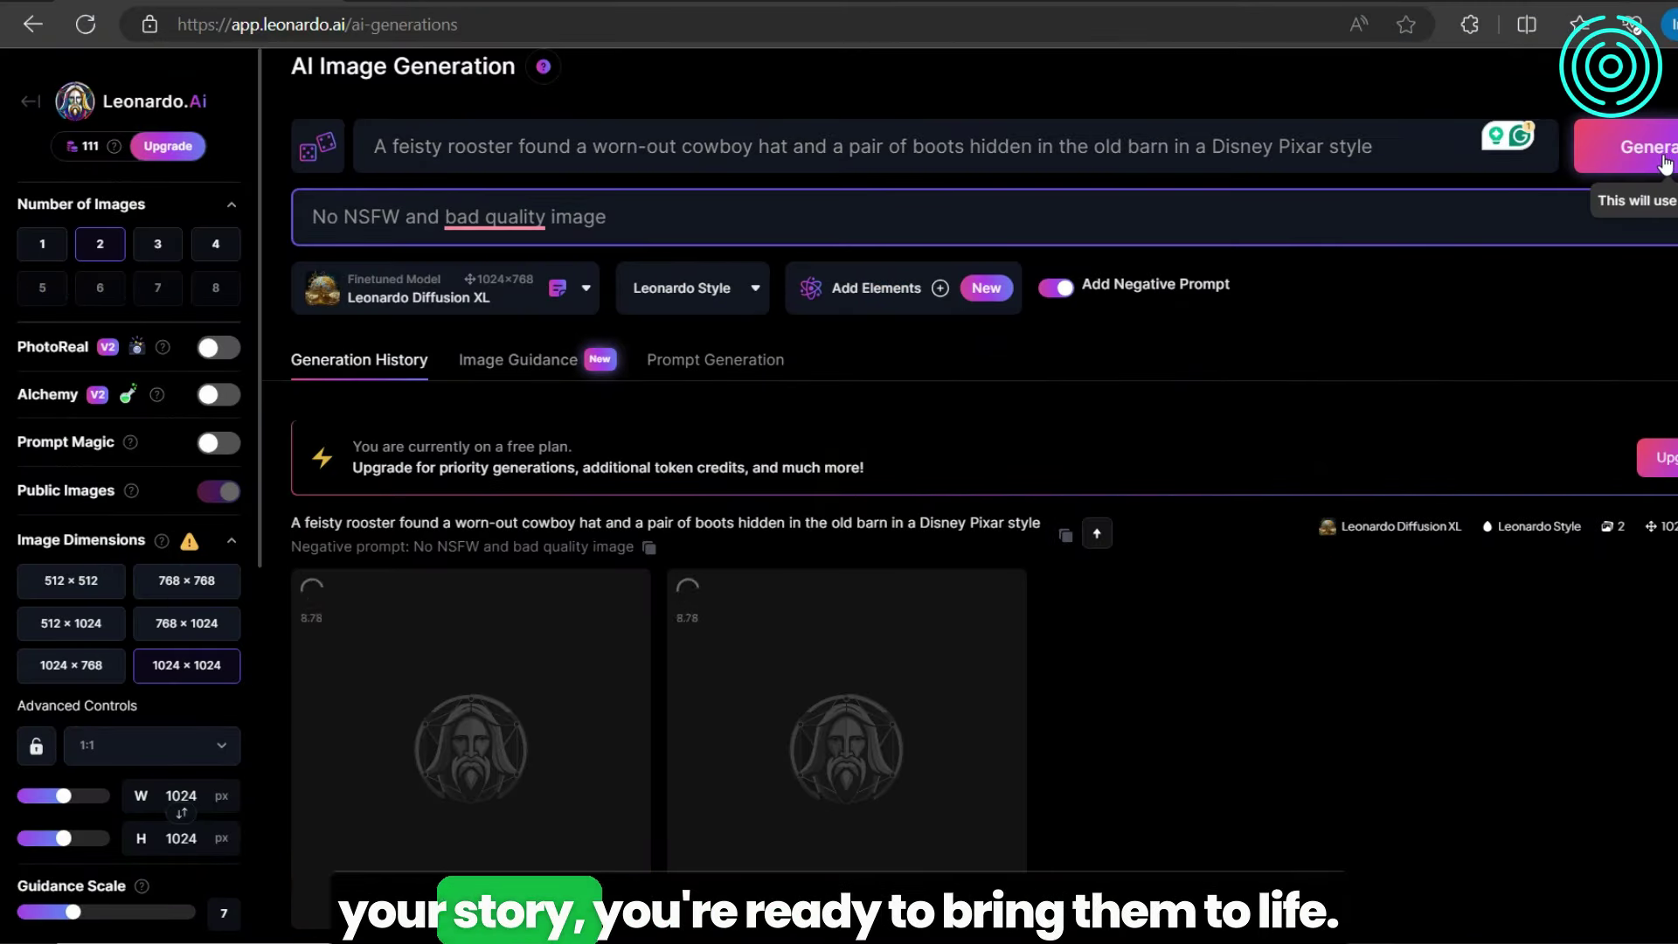
scroll(487, 600, down, 2)
click(488, 600)
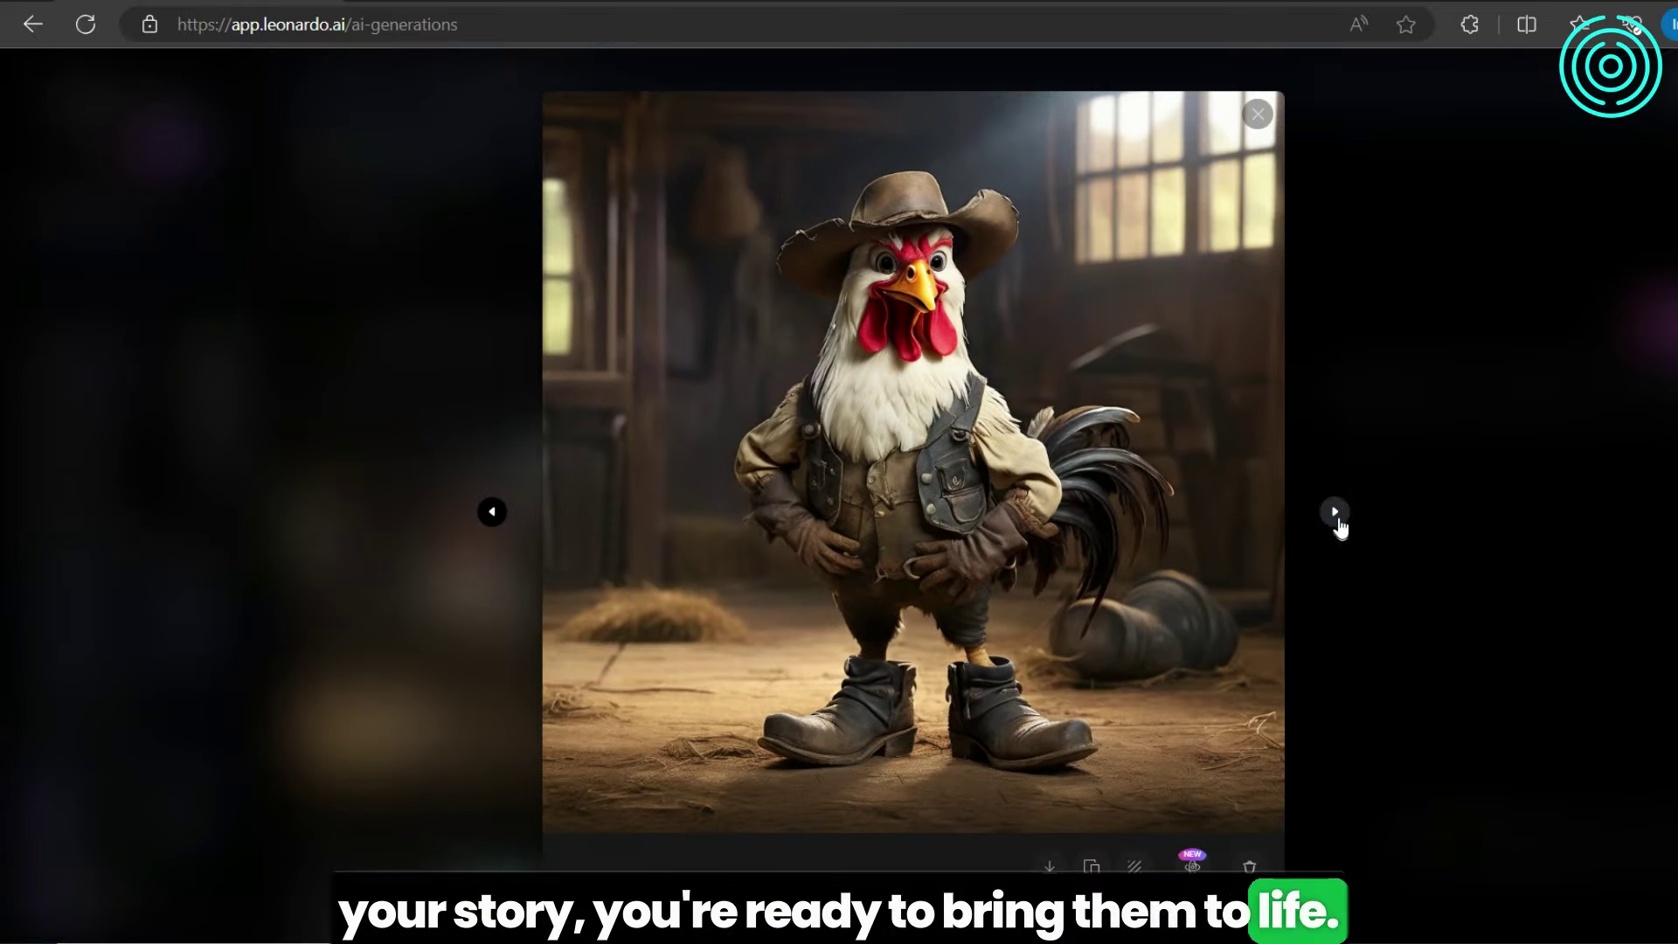
click(1335, 516)
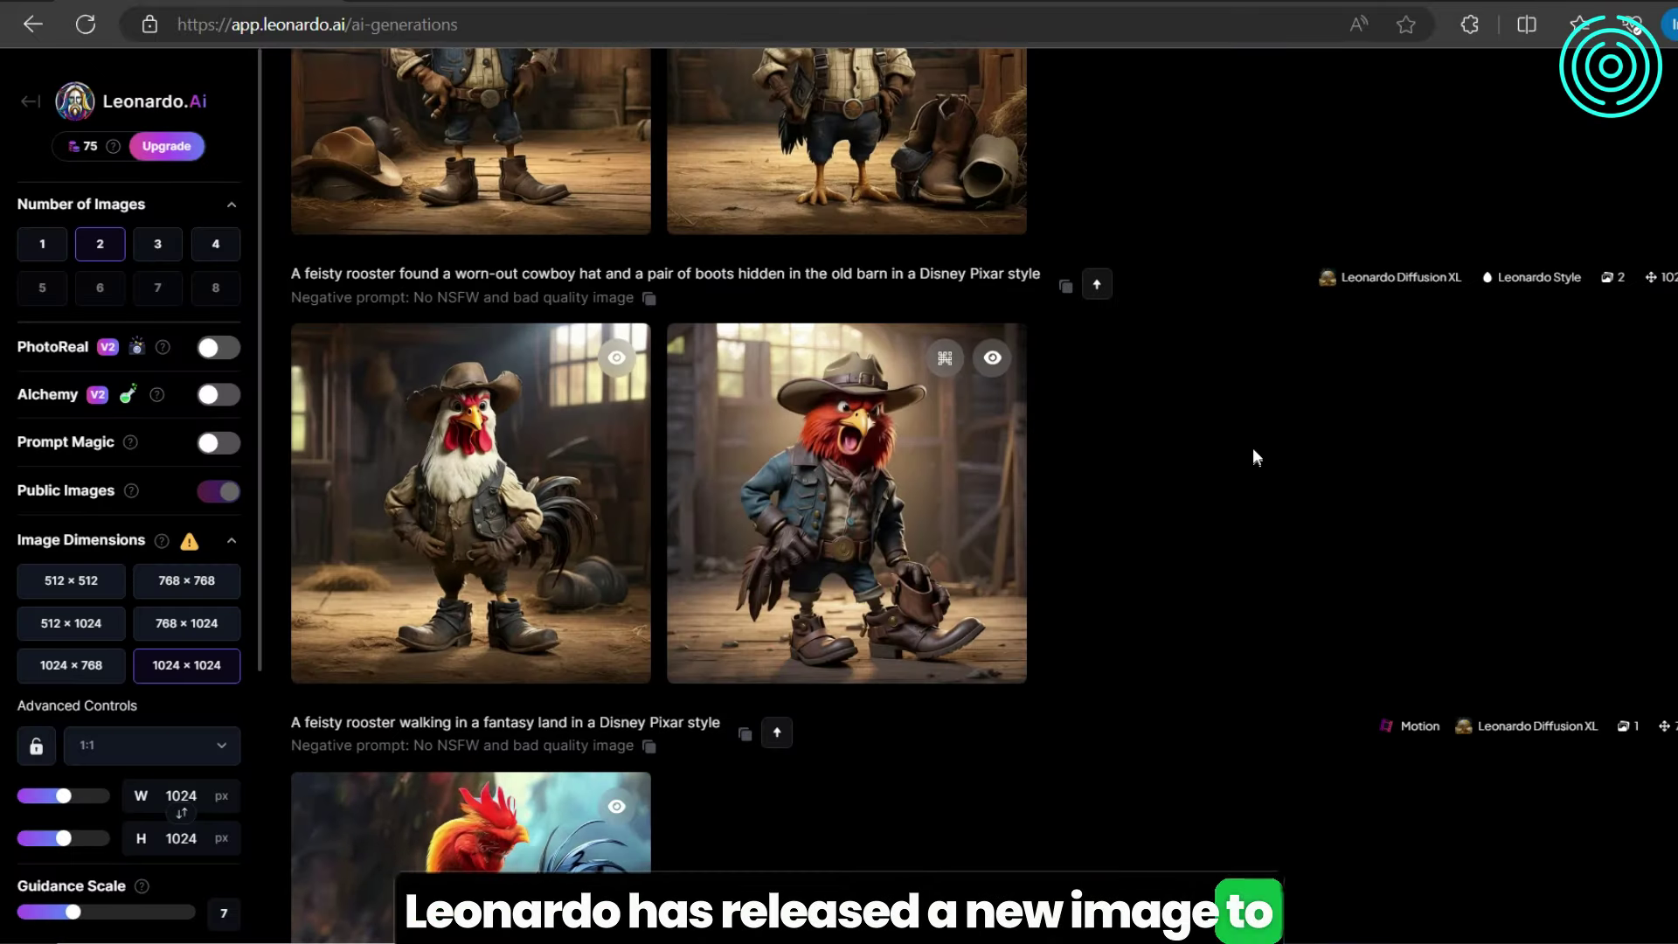
- Locate the generated red rooster in the cowboy hat and denim jacket, and start generating a motion video from it
scroll(1251, 448, up, 6)
scroll(1245, 444, down, 6)
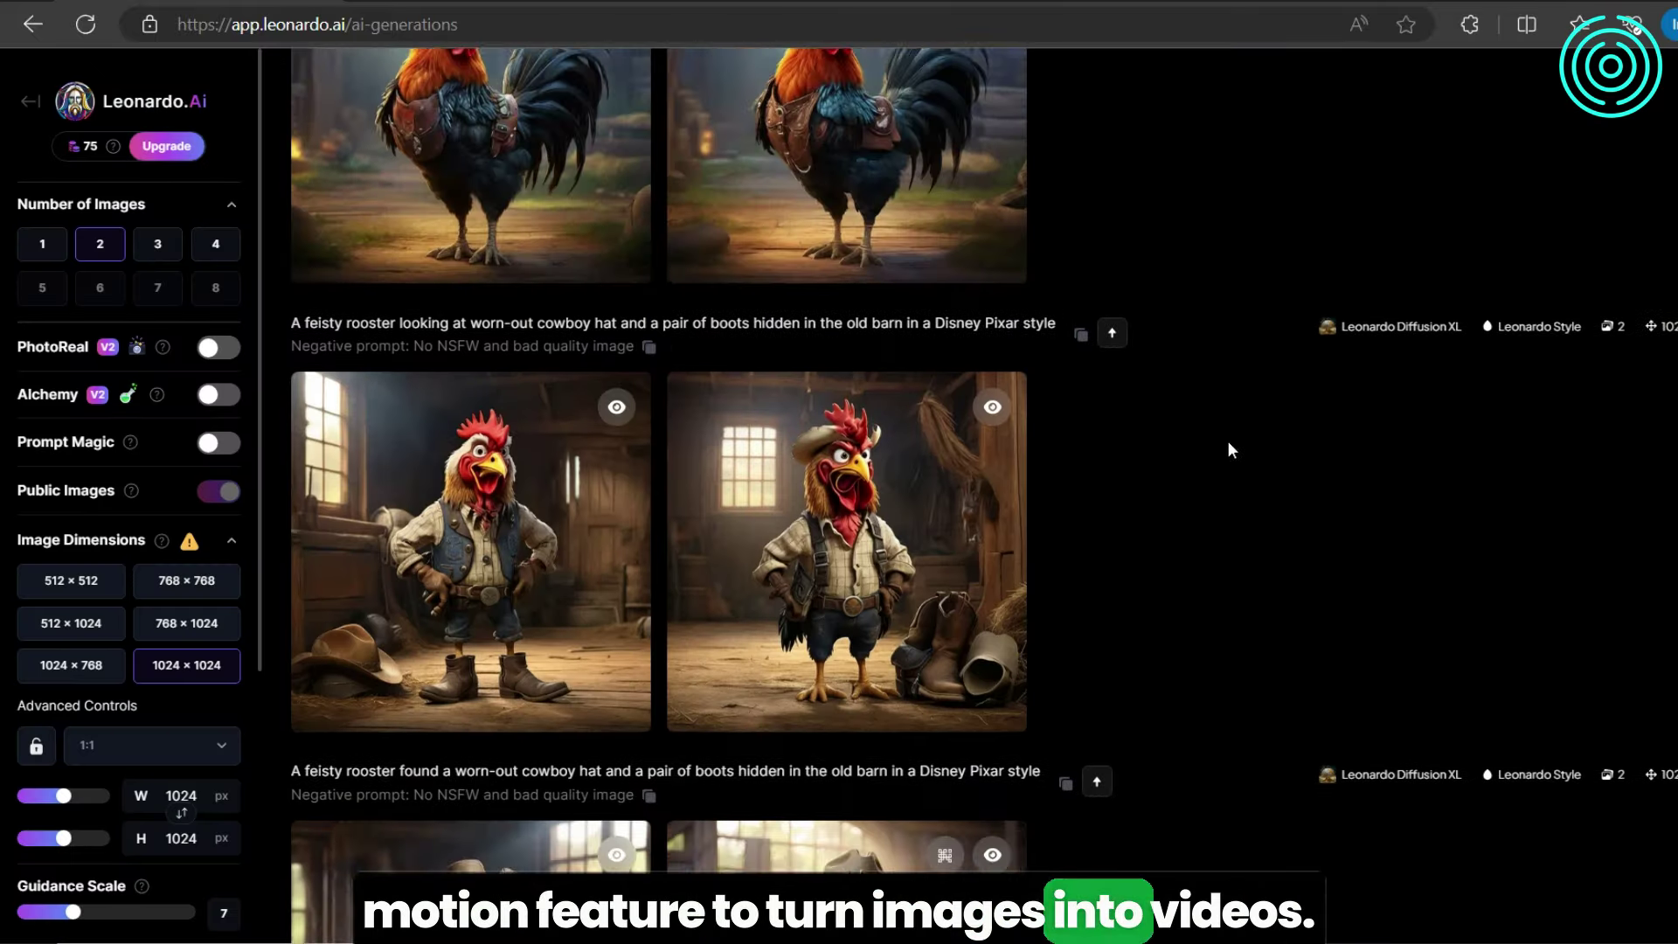
mouse_move(809, 629)
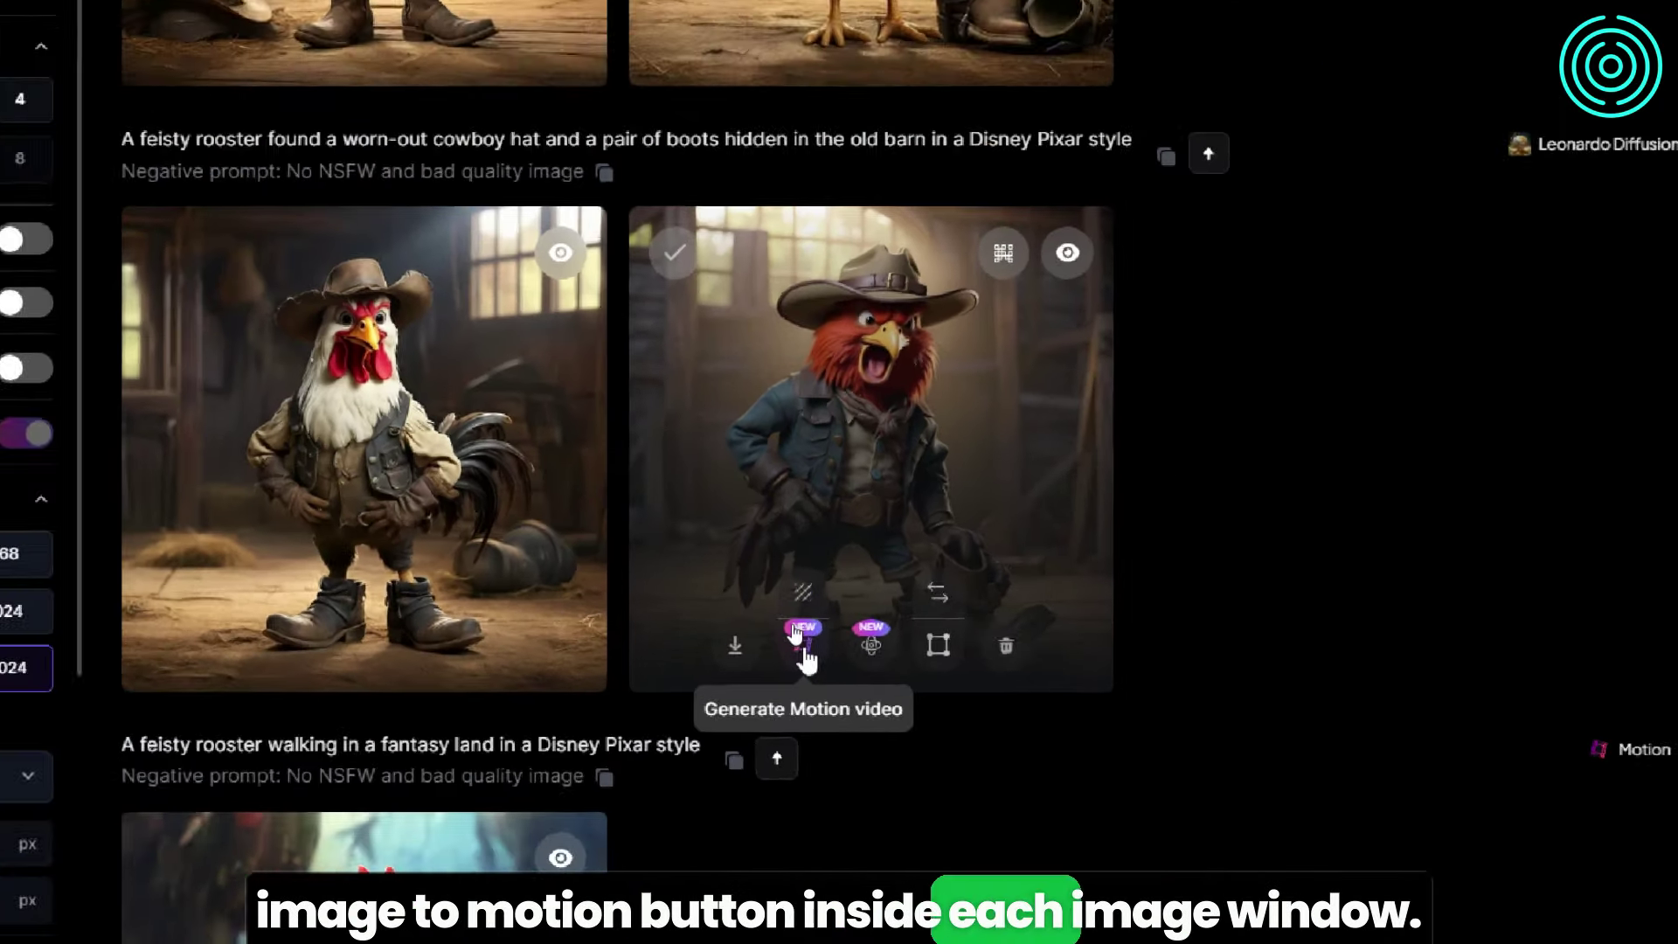
click(802, 645)
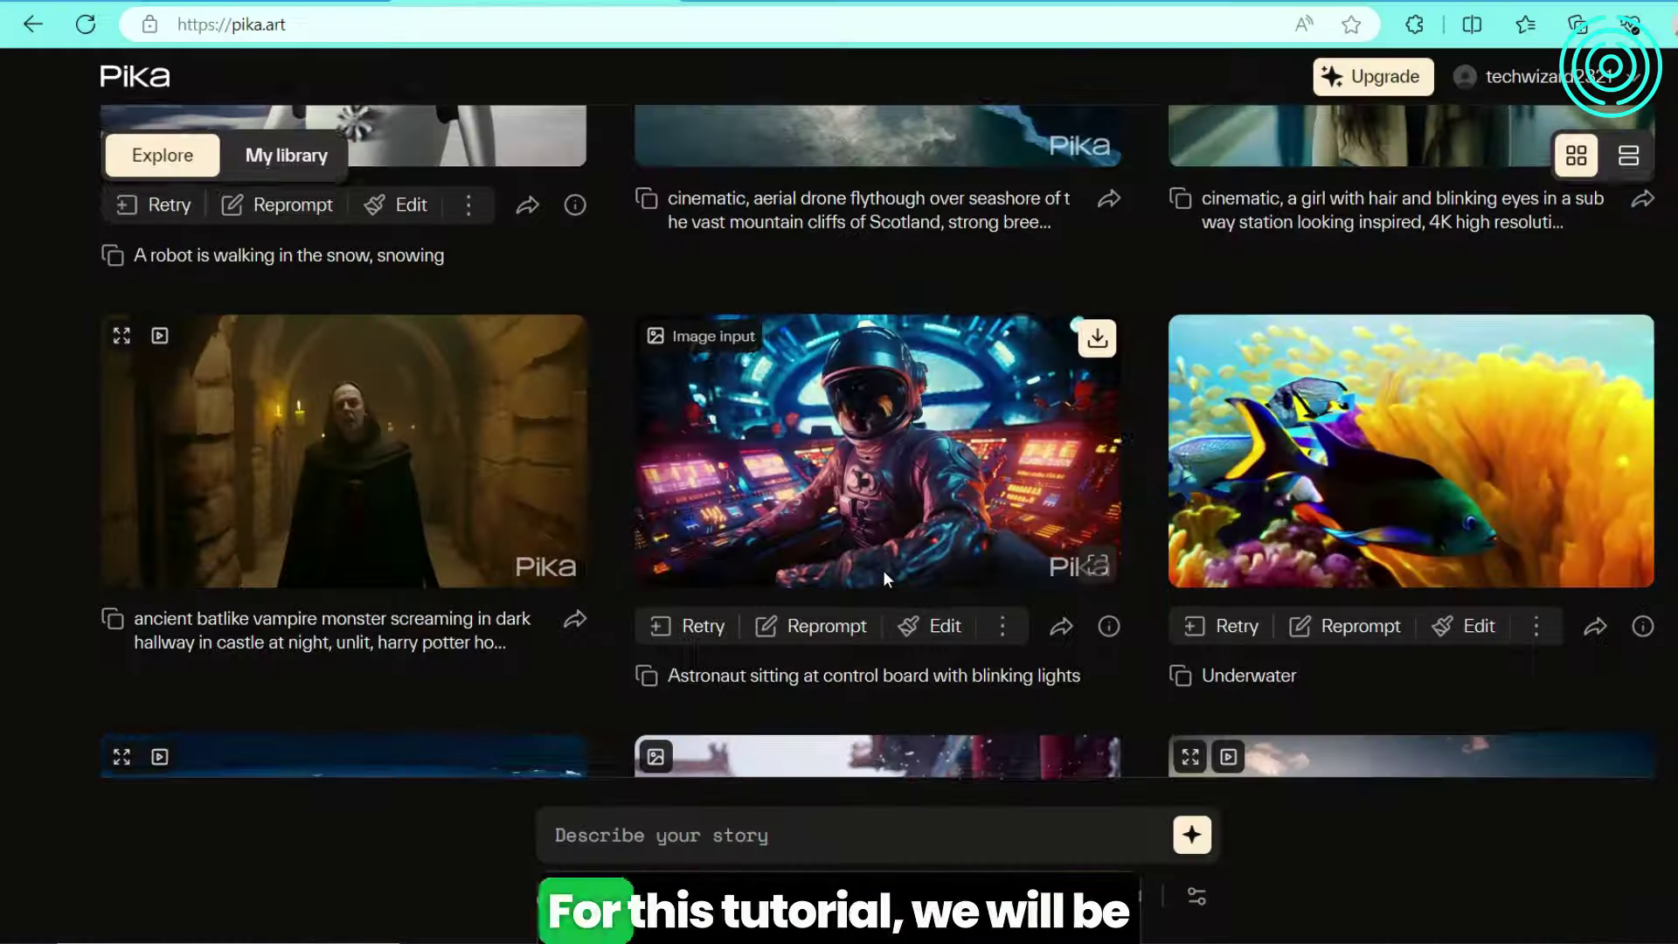
- Switch to Pika and look through the example videos in its gallery, and review the cowboy rooster images in Leonardo.Ai
scroll(882, 569, down, 5)
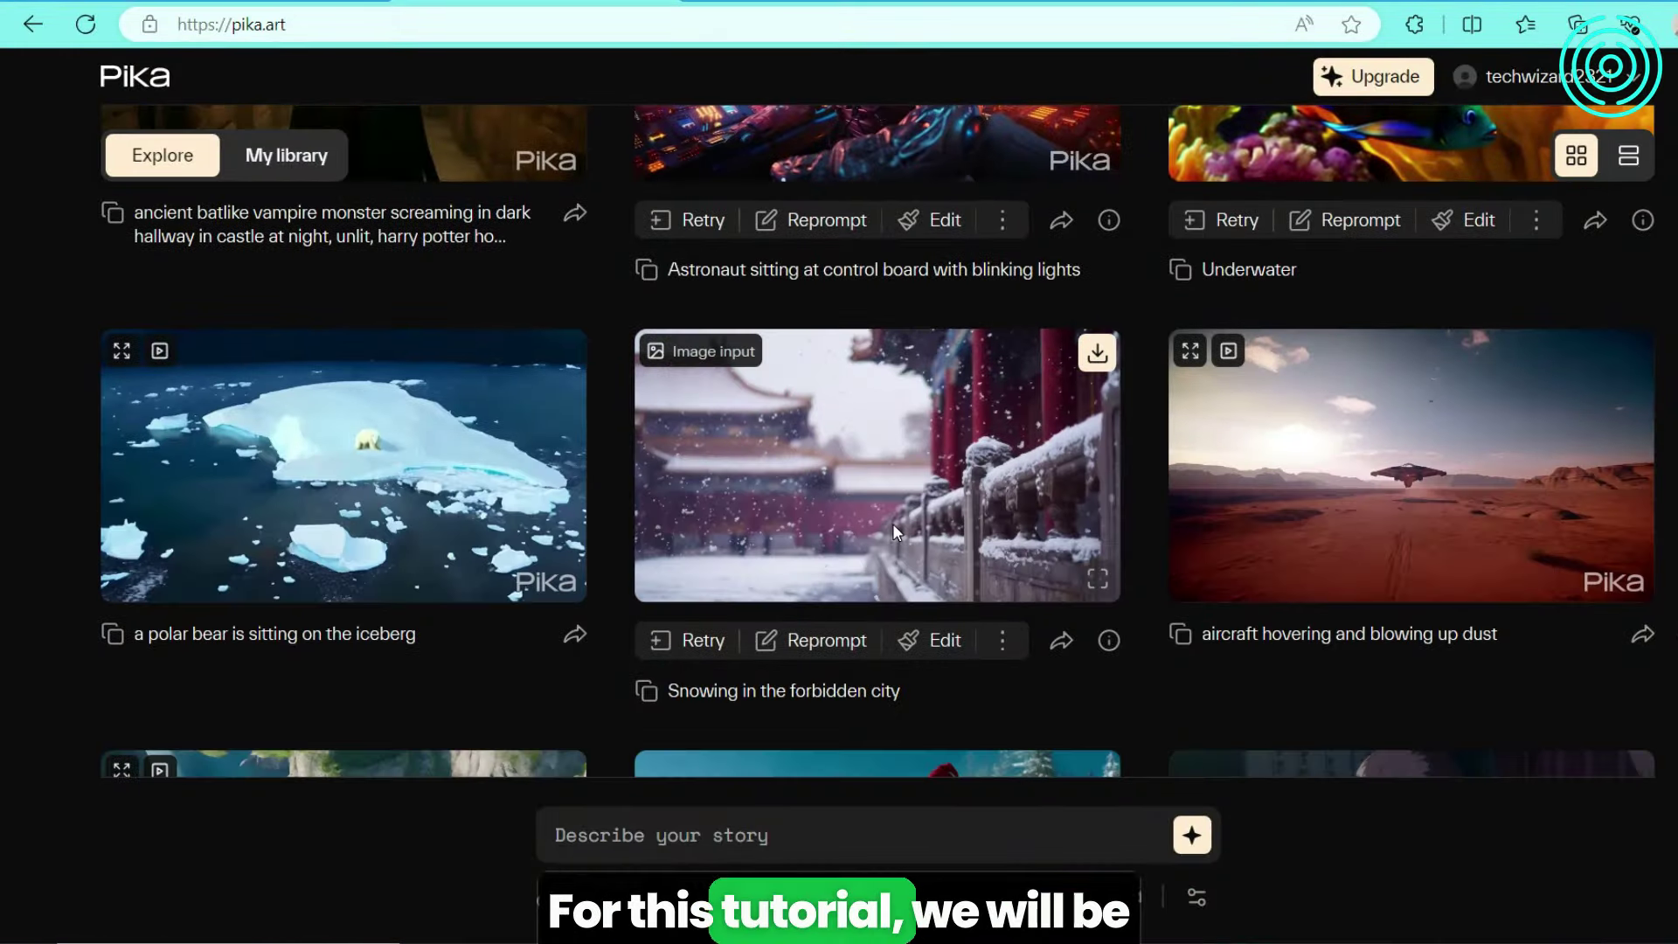
scroll(894, 522, down, 15)
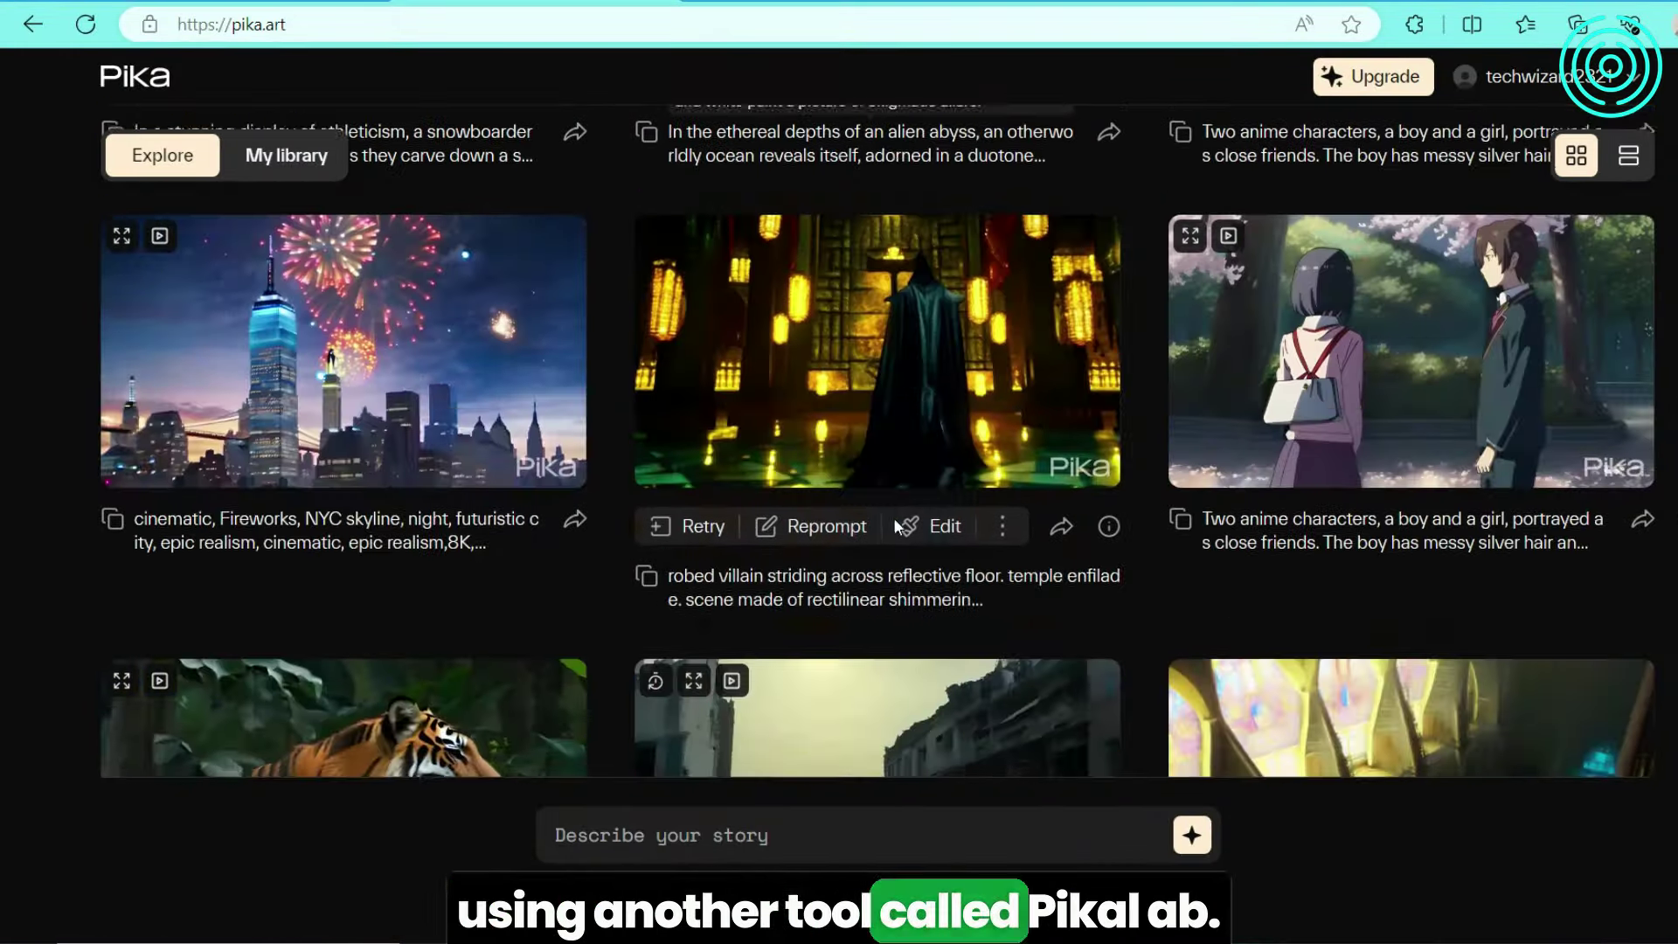
scroll(894, 517, down, 5)
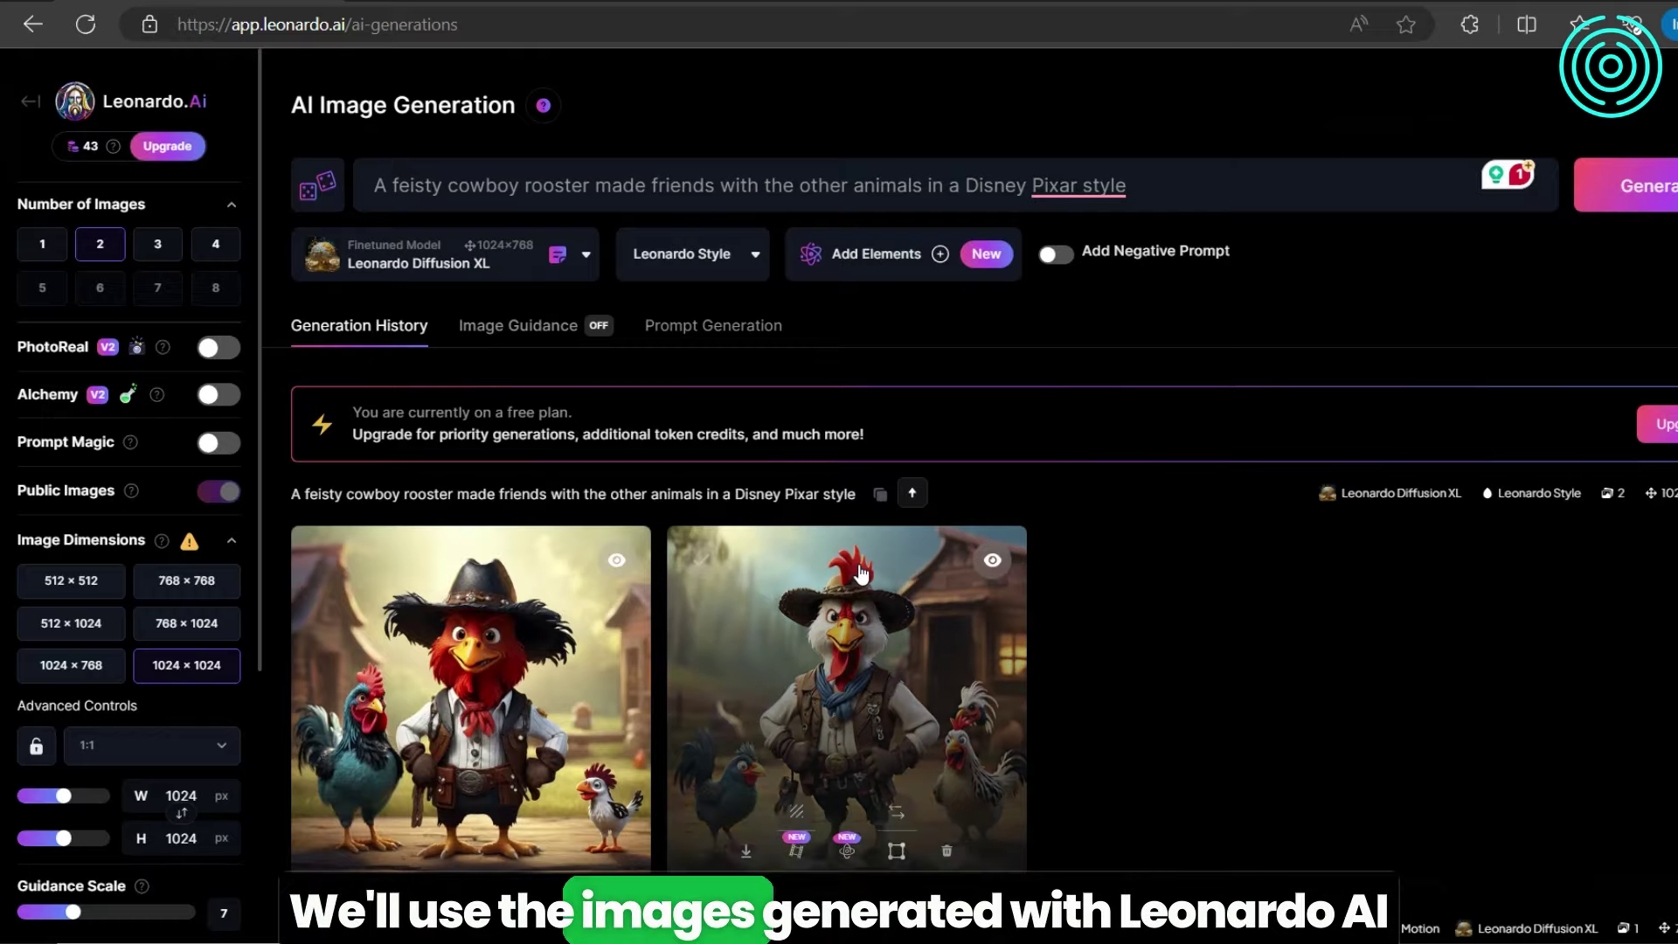
scroll(434, 644, down, 3)
scroll(435, 644, down, 10)
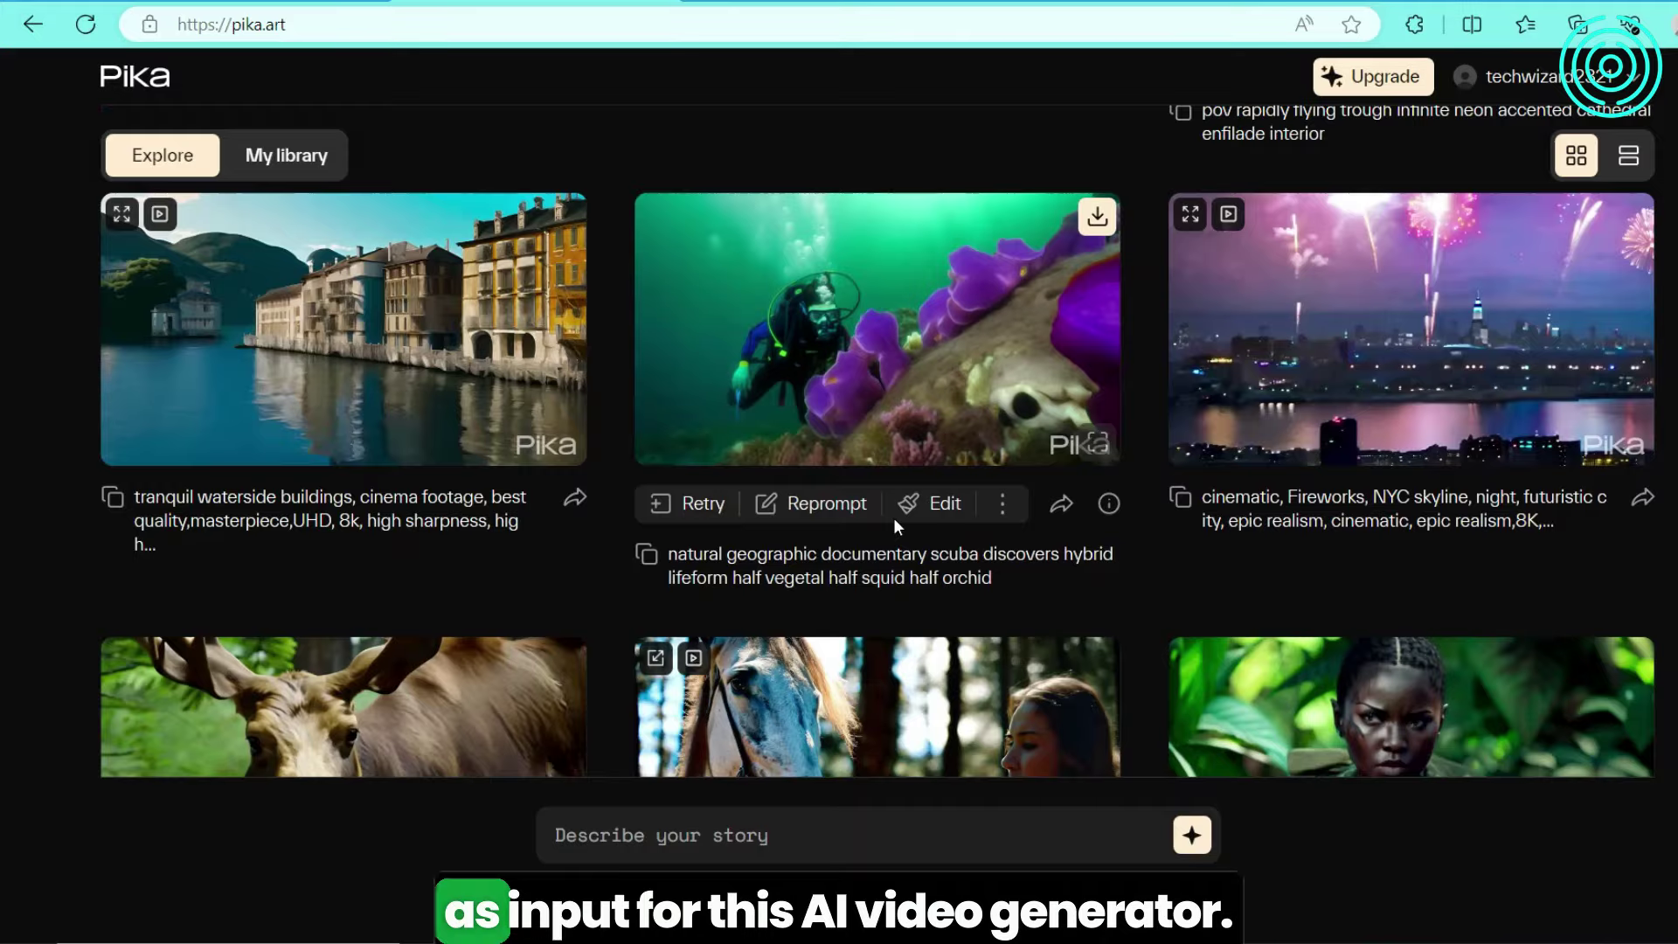
- Browse further through the example videos in Pika's Explore gallery, from the scuba diver clip down to the raccoon animation
scroll(893, 518, down, 5)
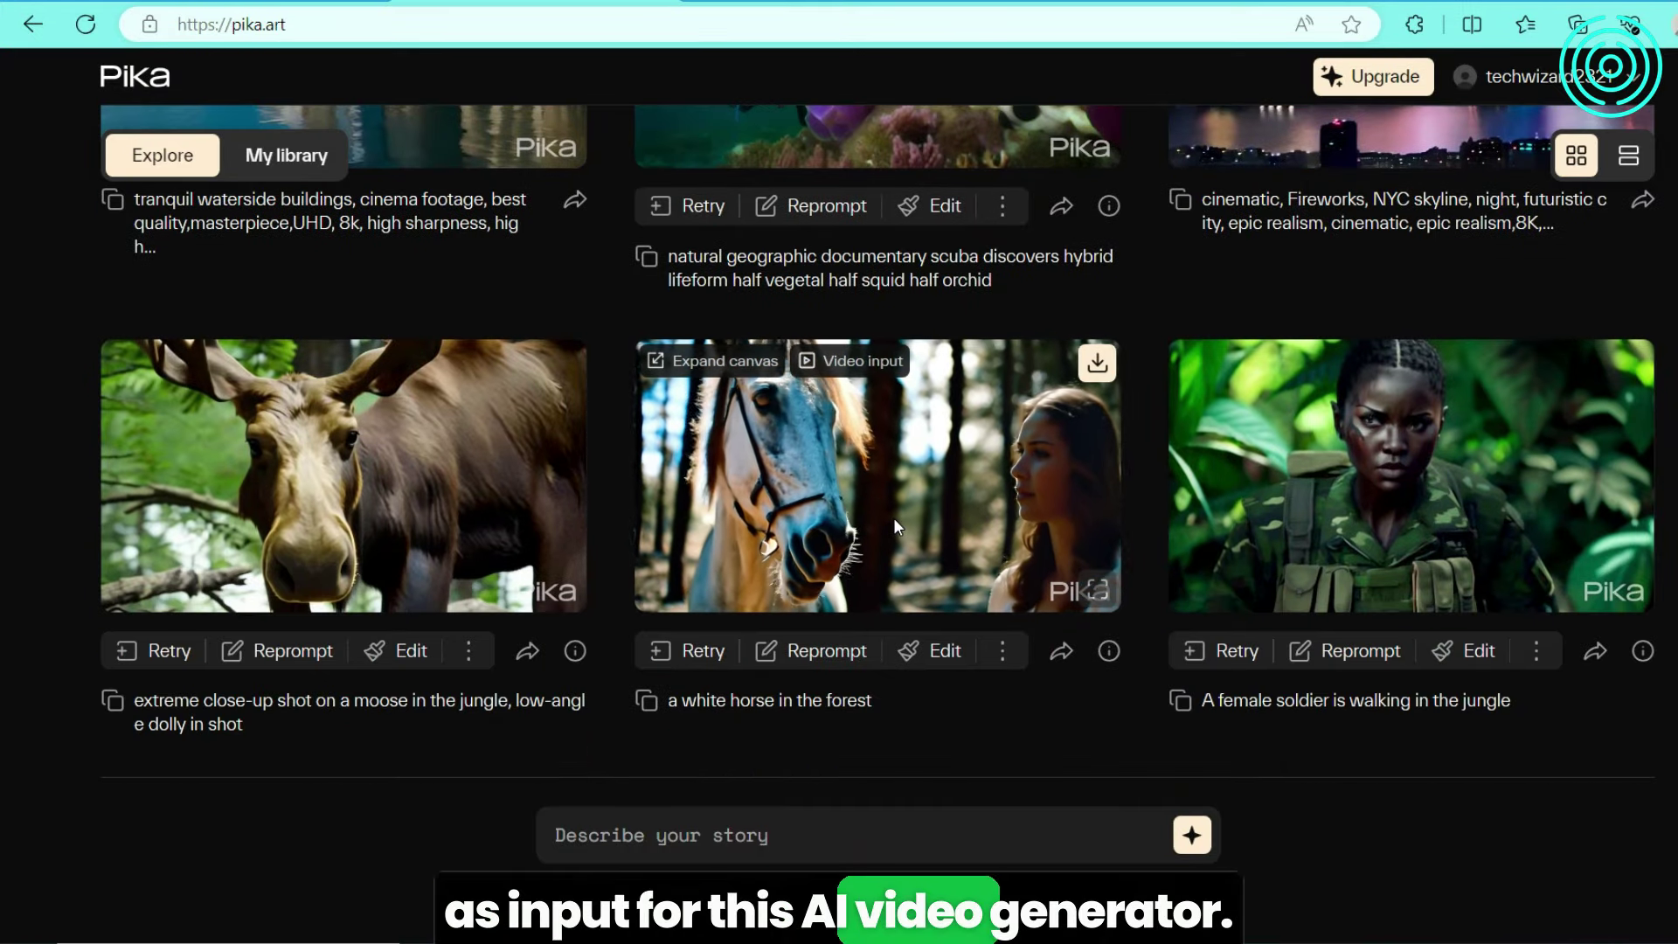
scroll(893, 517, down, 5)
scroll(893, 518, down, 5)
scroll(894, 512, down, 5)
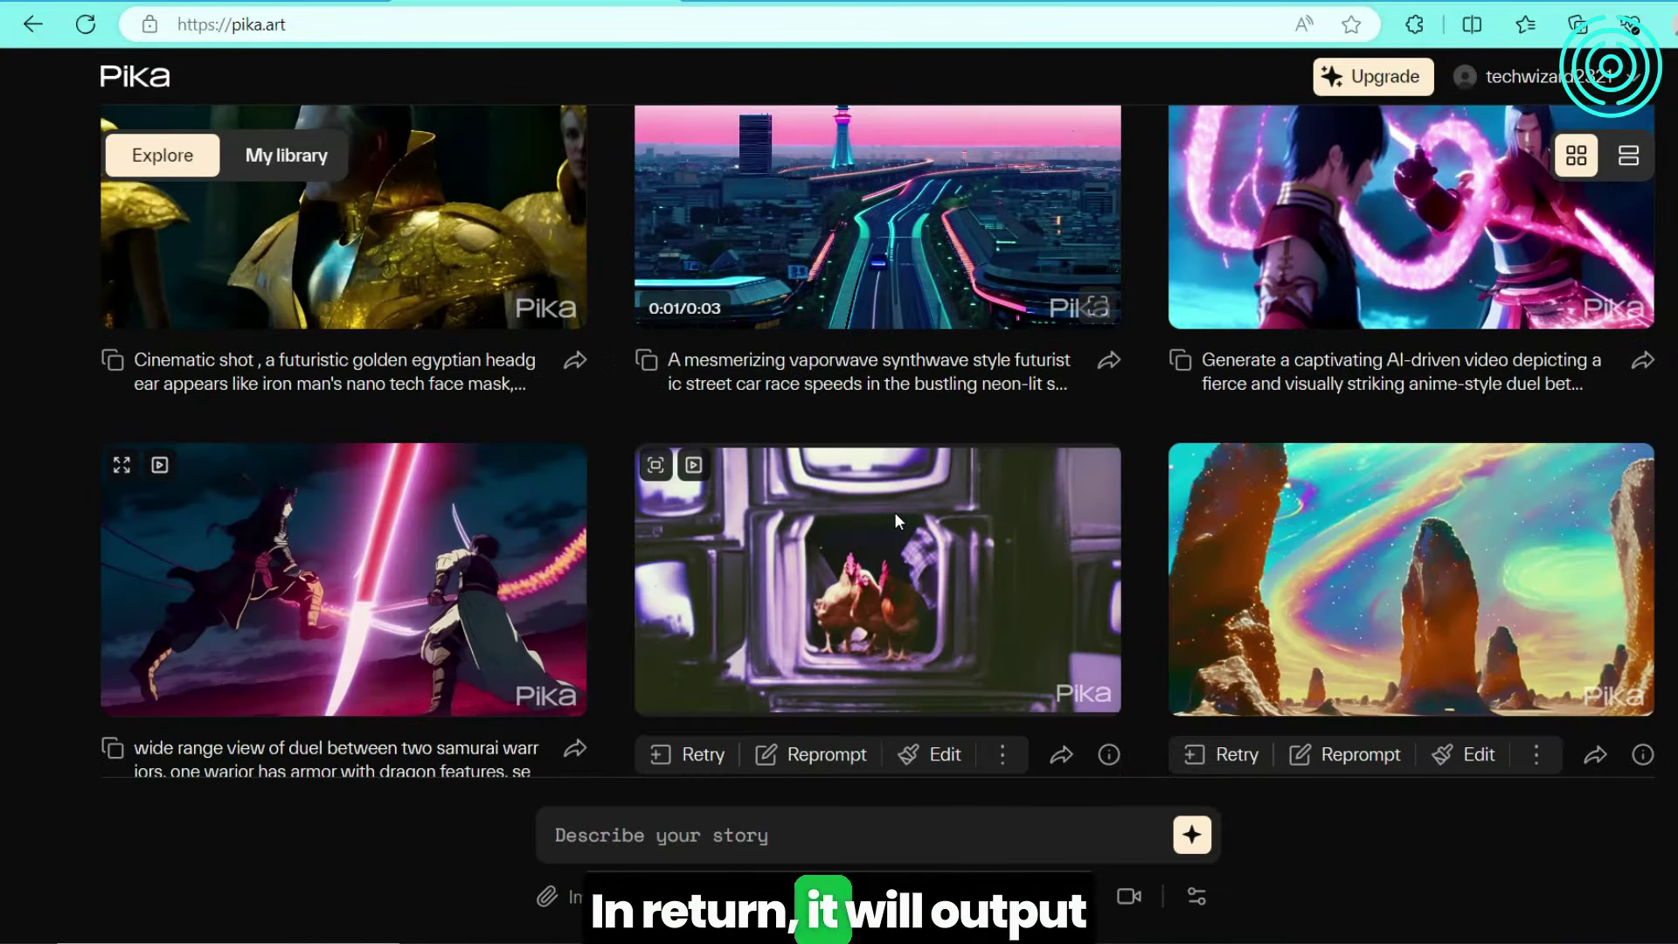
scroll(894, 511, down, 10)
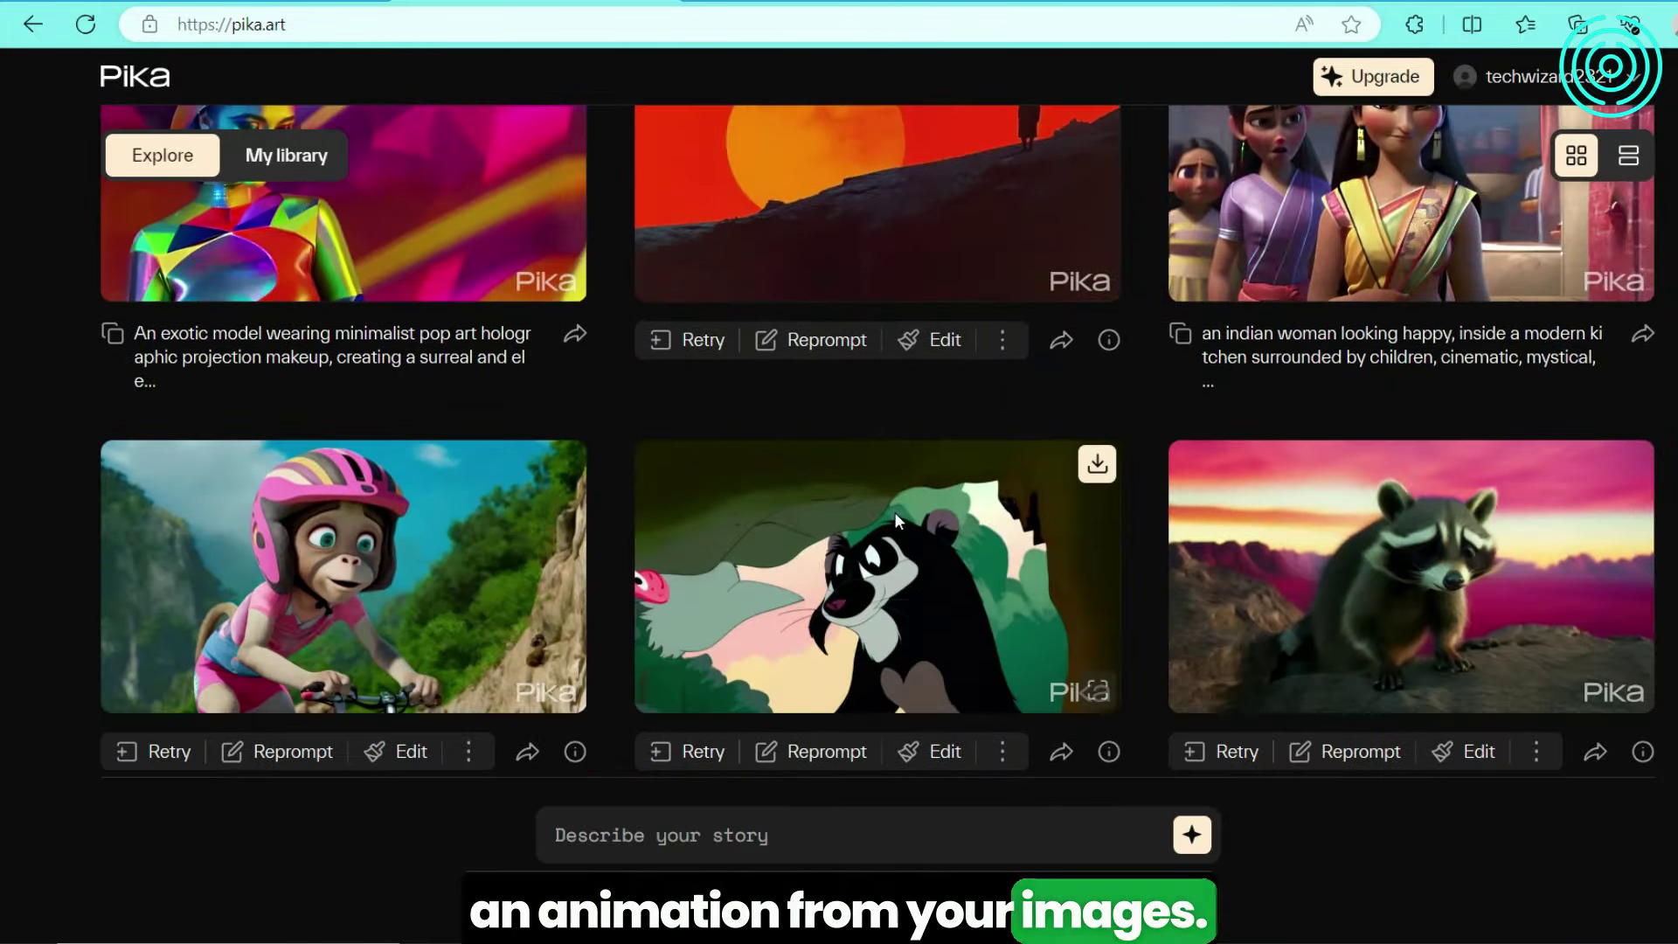
scroll(894, 511, down, 8)
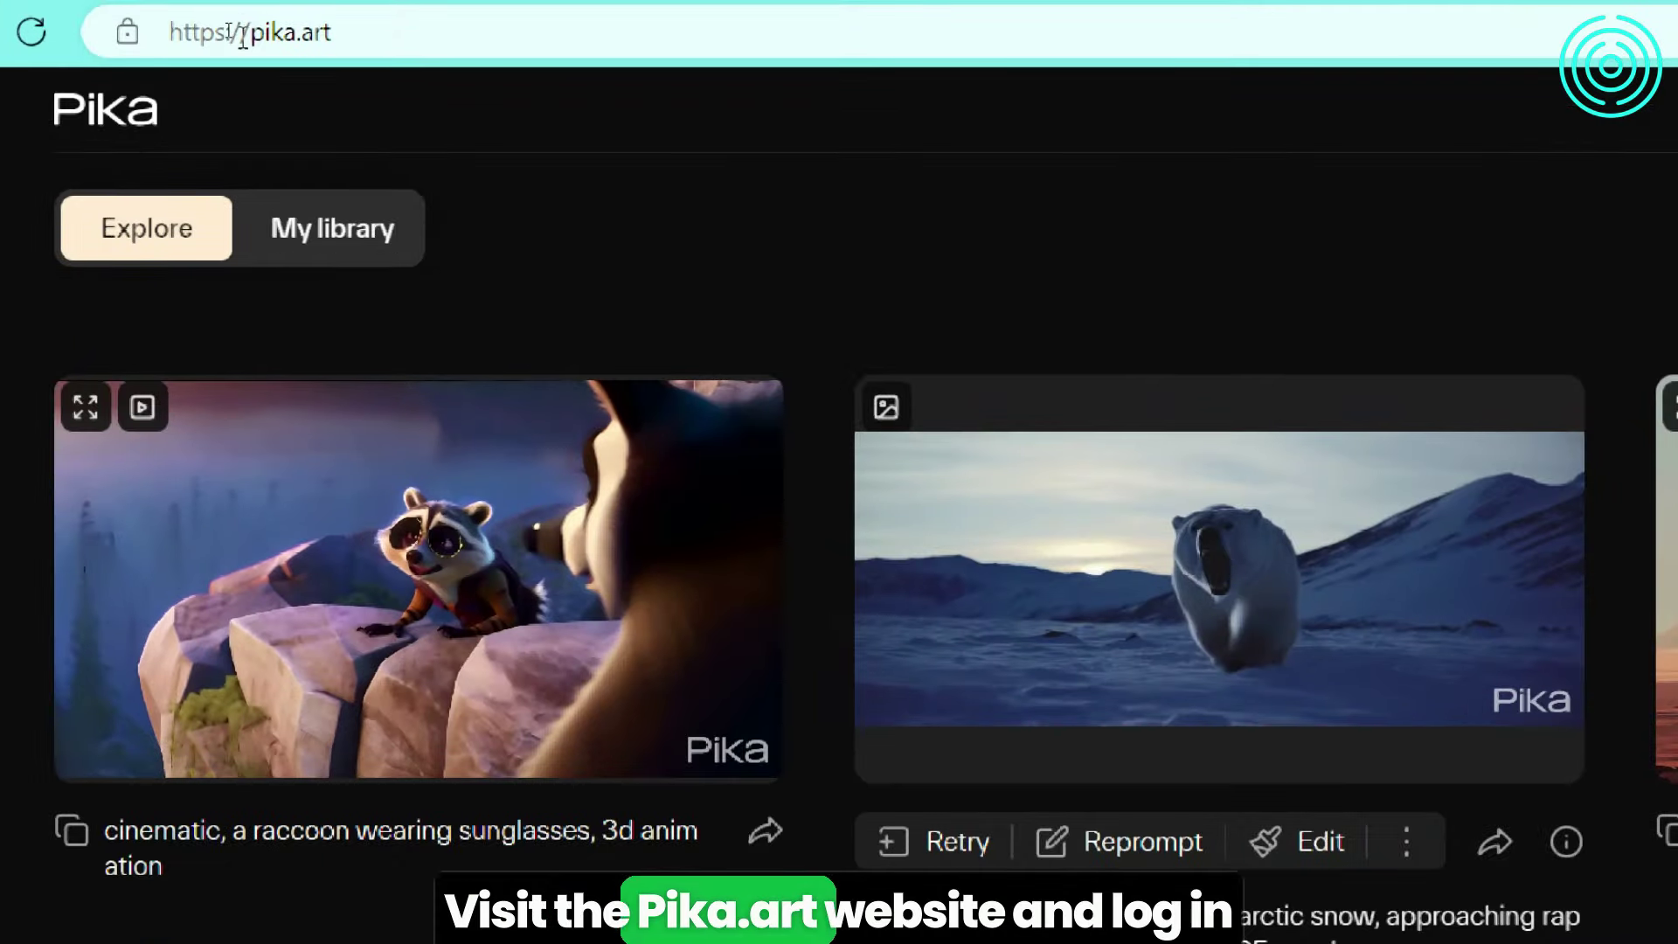
click(293, 24)
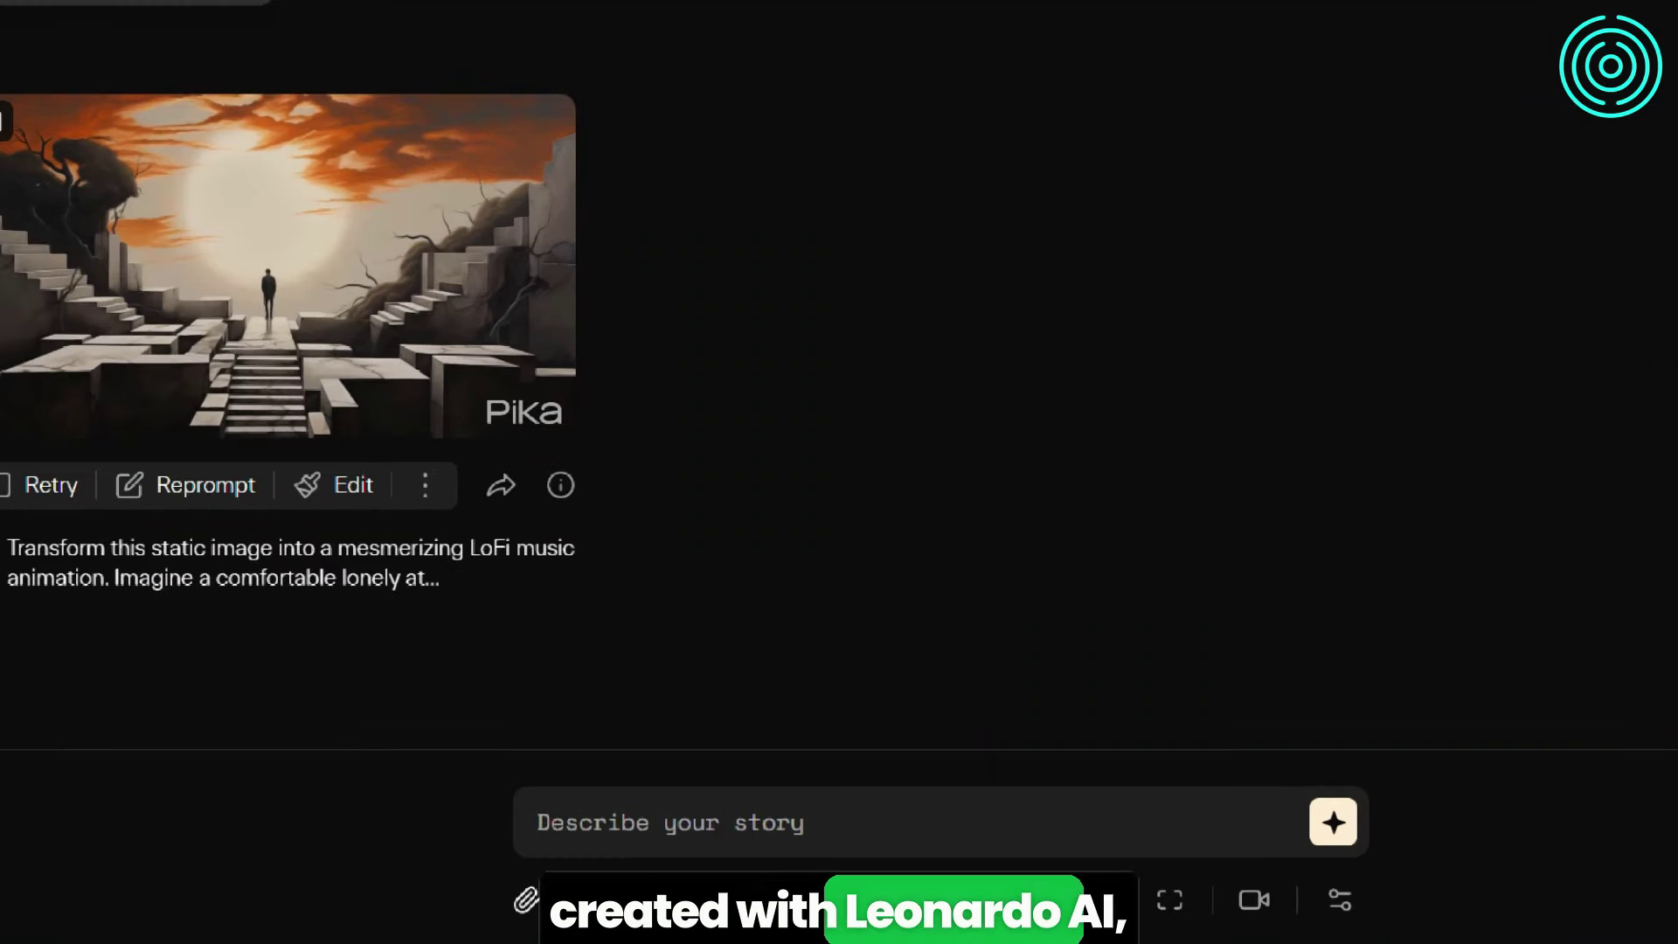
- Attach the 1024x1024 image of the cowboy rooster riding a horse as the input image for a new video
click(594, 899)
scroll(778, 153, down, 2)
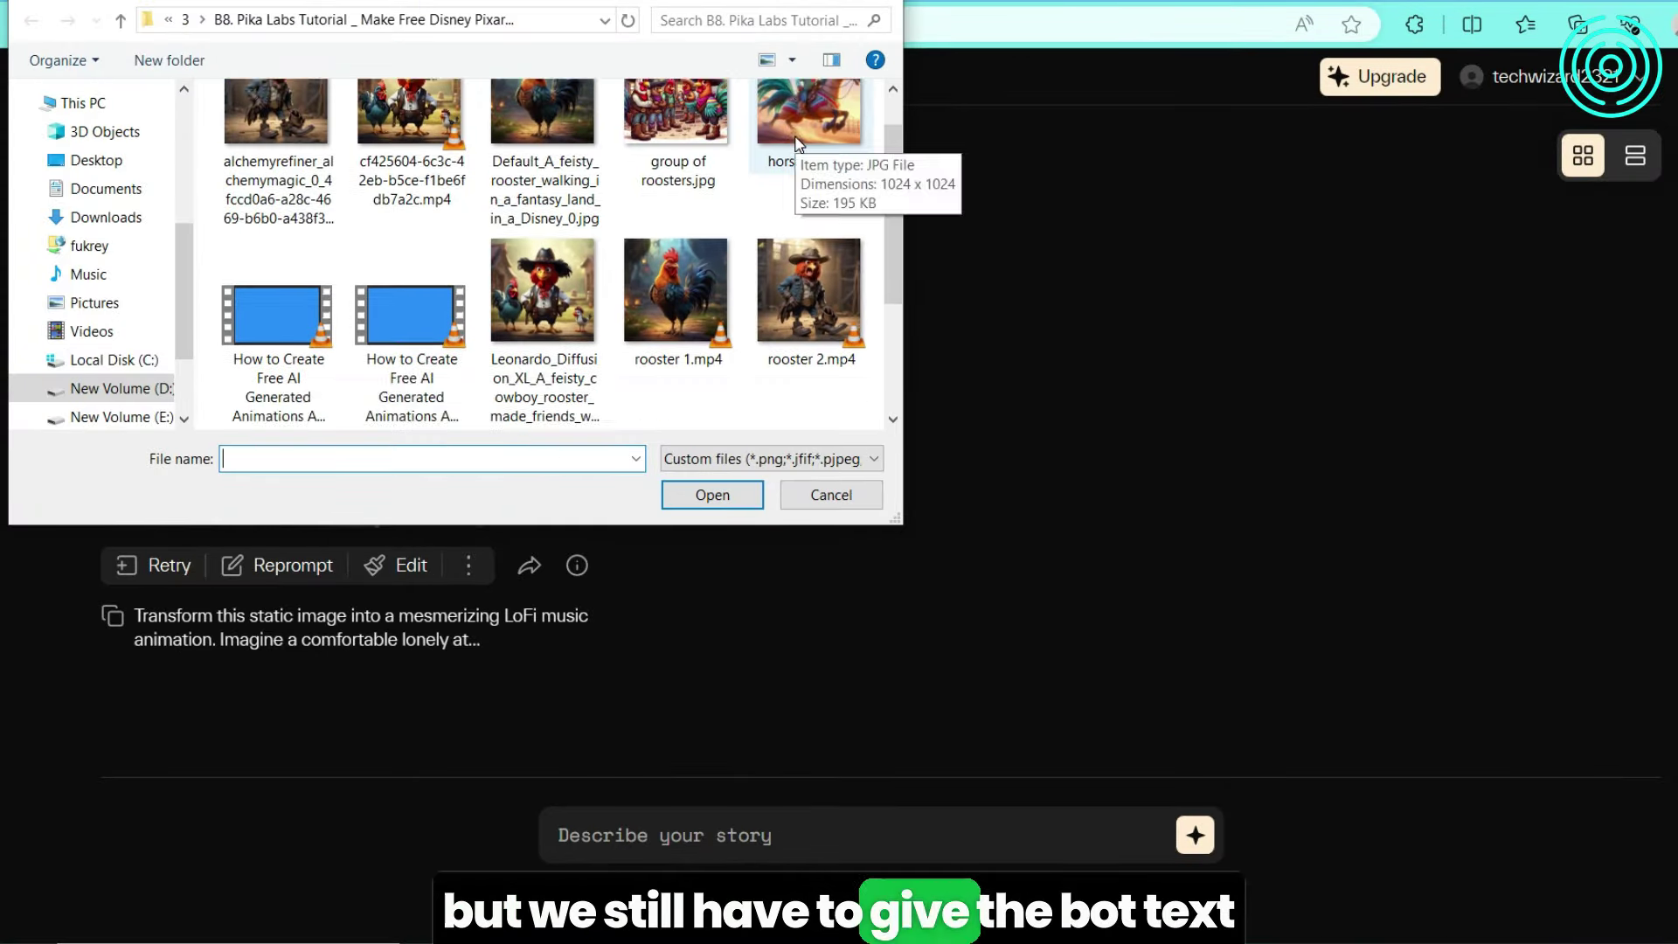
double_click(276, 328)
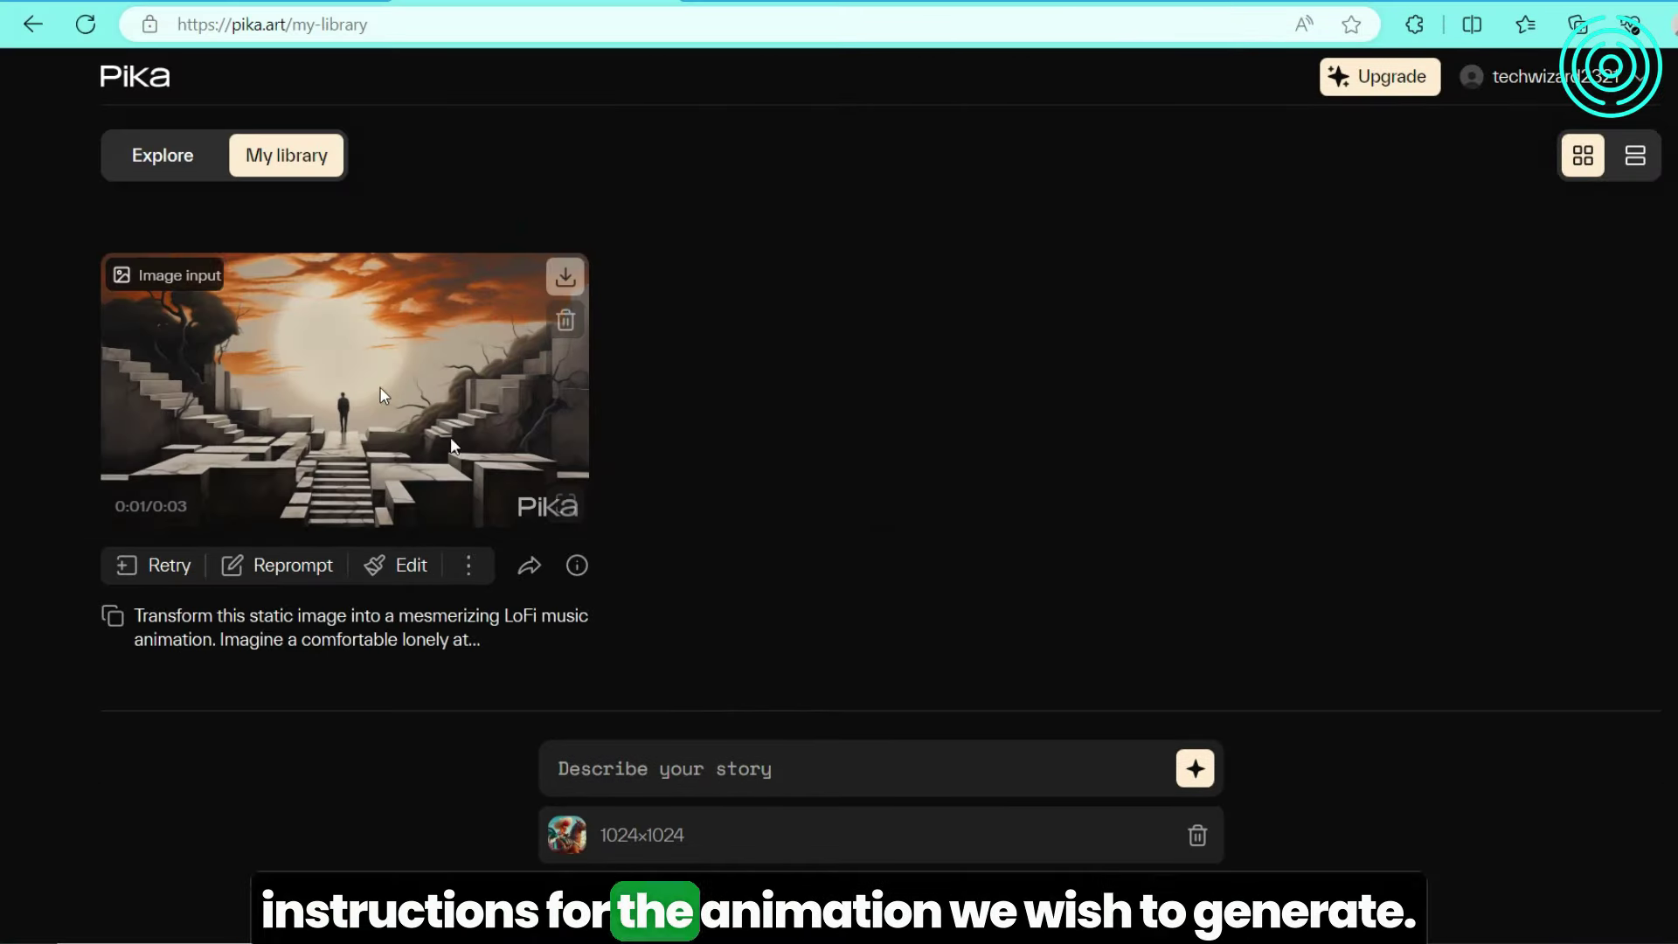
- Copy the opening of ChatGPT's suggested animation prompt and paste "Generate a dynamic and engaging animation depicting" as the Pika video prompt
click(659, 768)
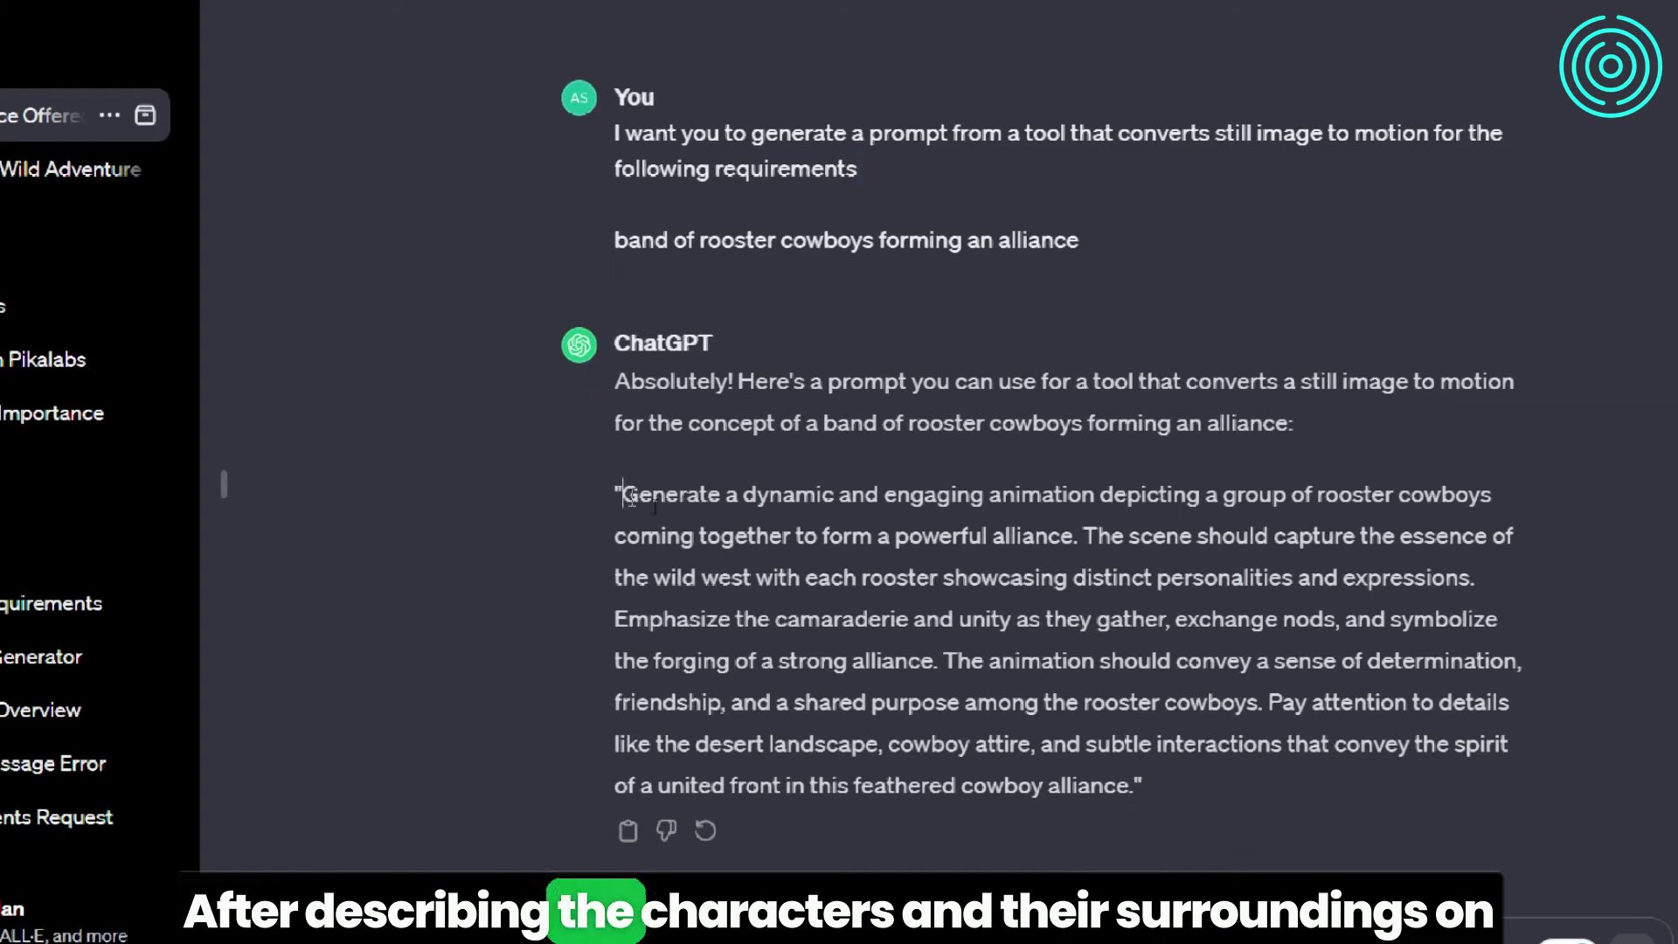
drag(623, 495, 1180, 499)
key(ctrl+c)
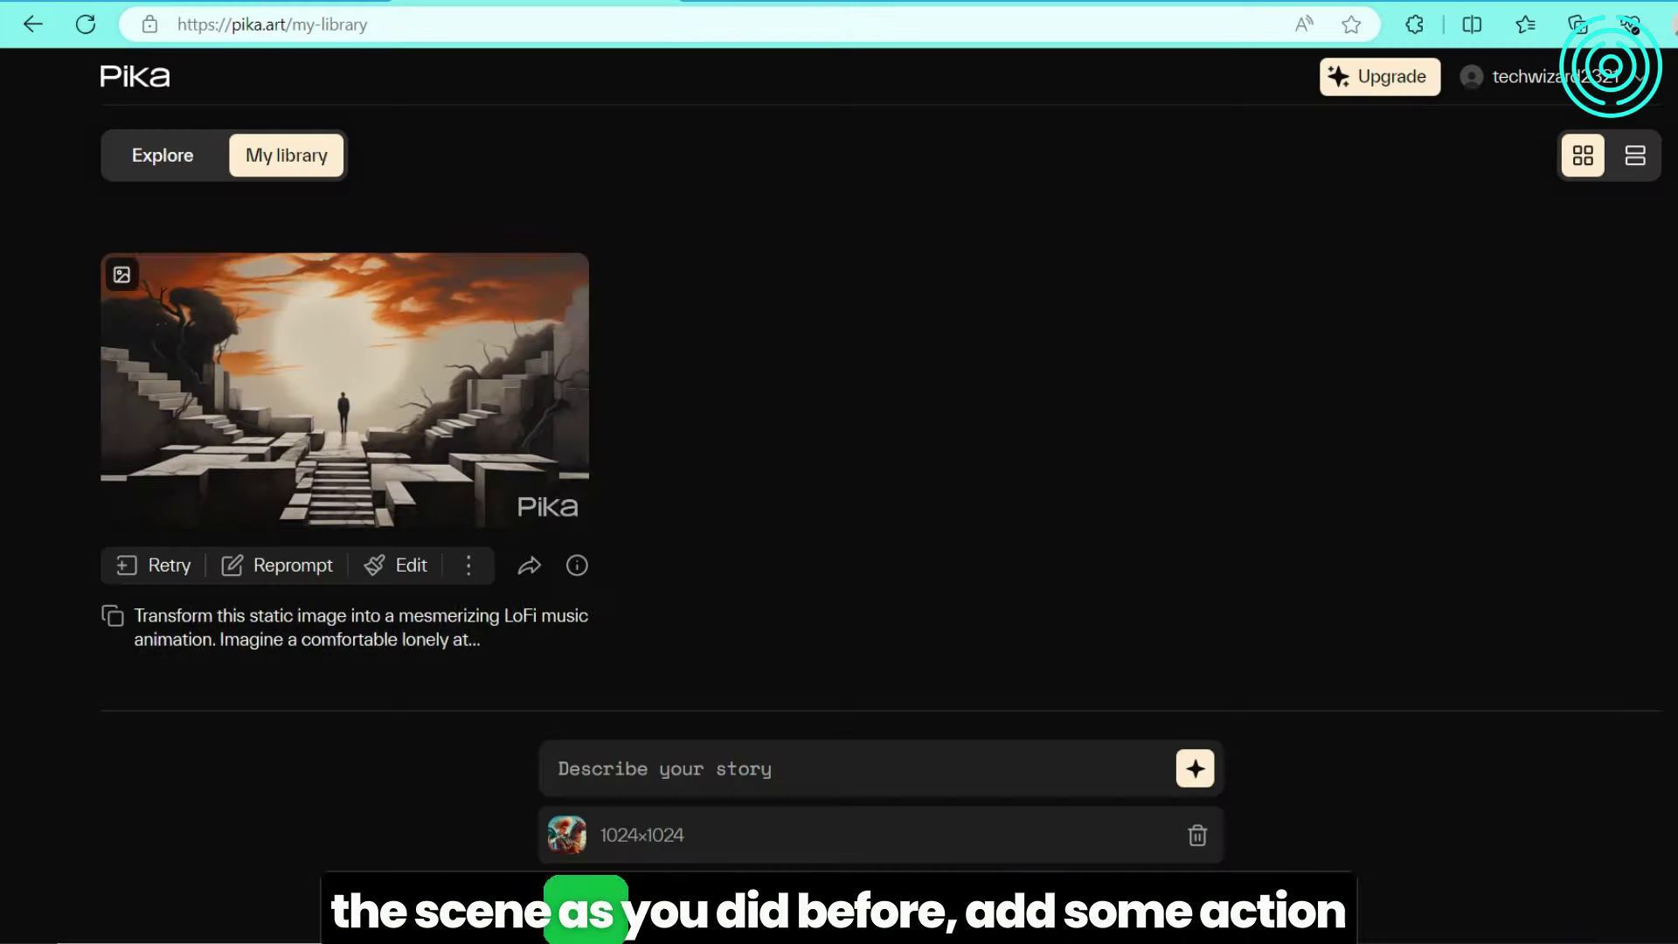
click(669, 789)
key(ctrl+v)
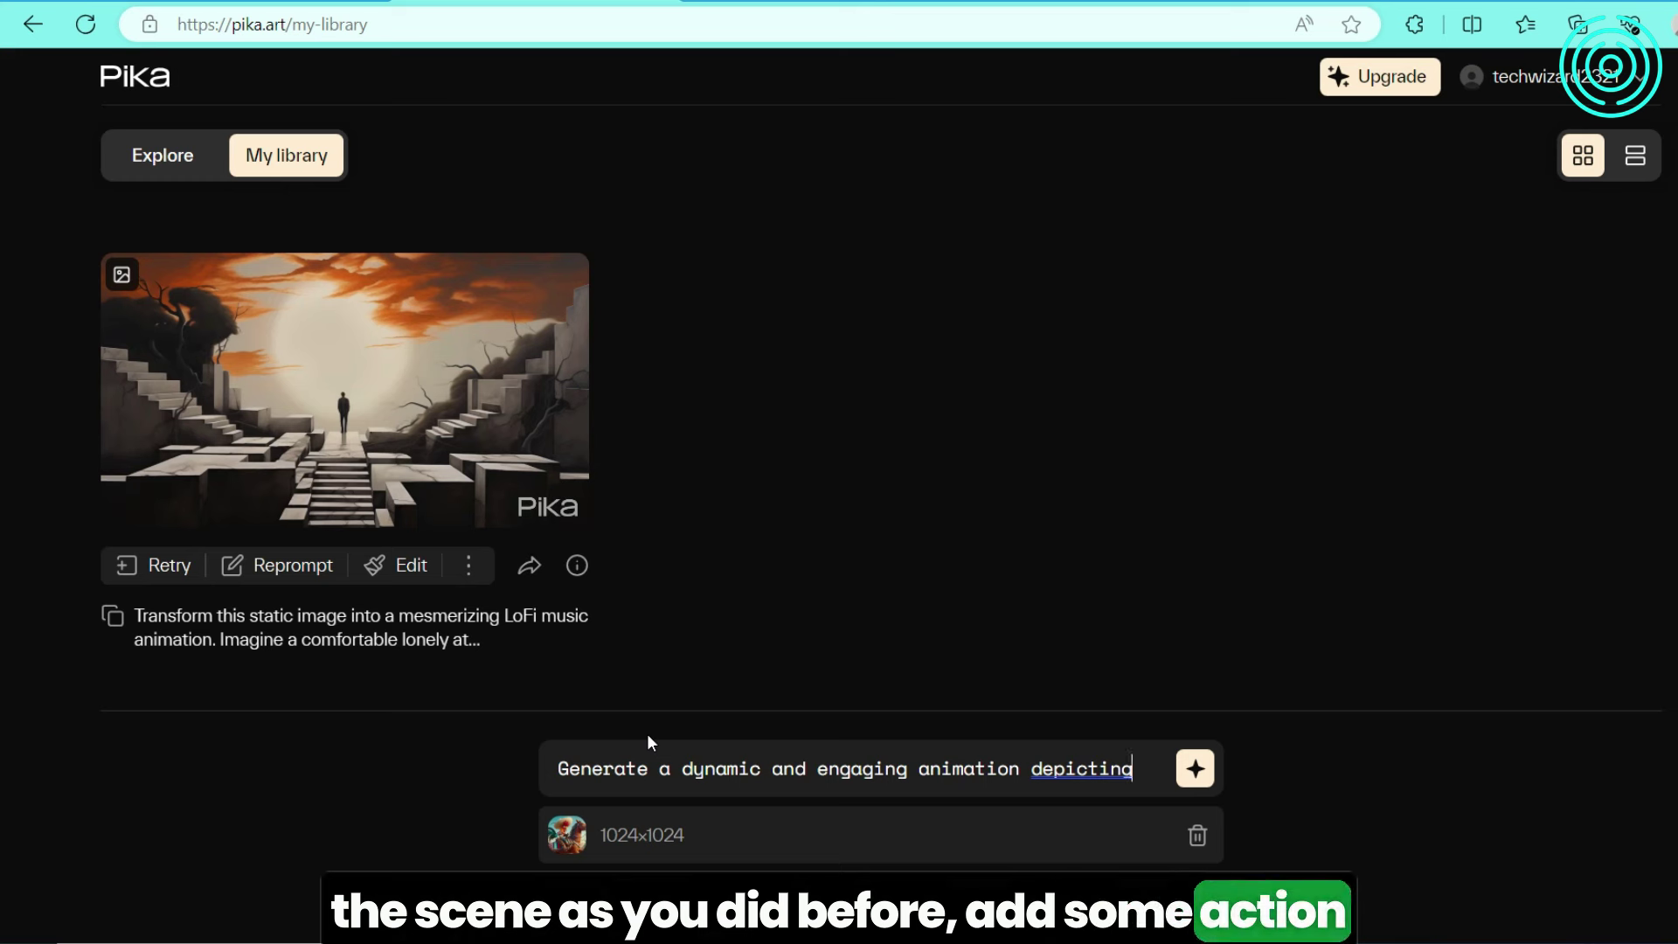
- Complete the prompt with "a Young cowboy with blond hair on a brown horse in the wild west, riding his horse towards the camera."
text(a Young cowboy wit)
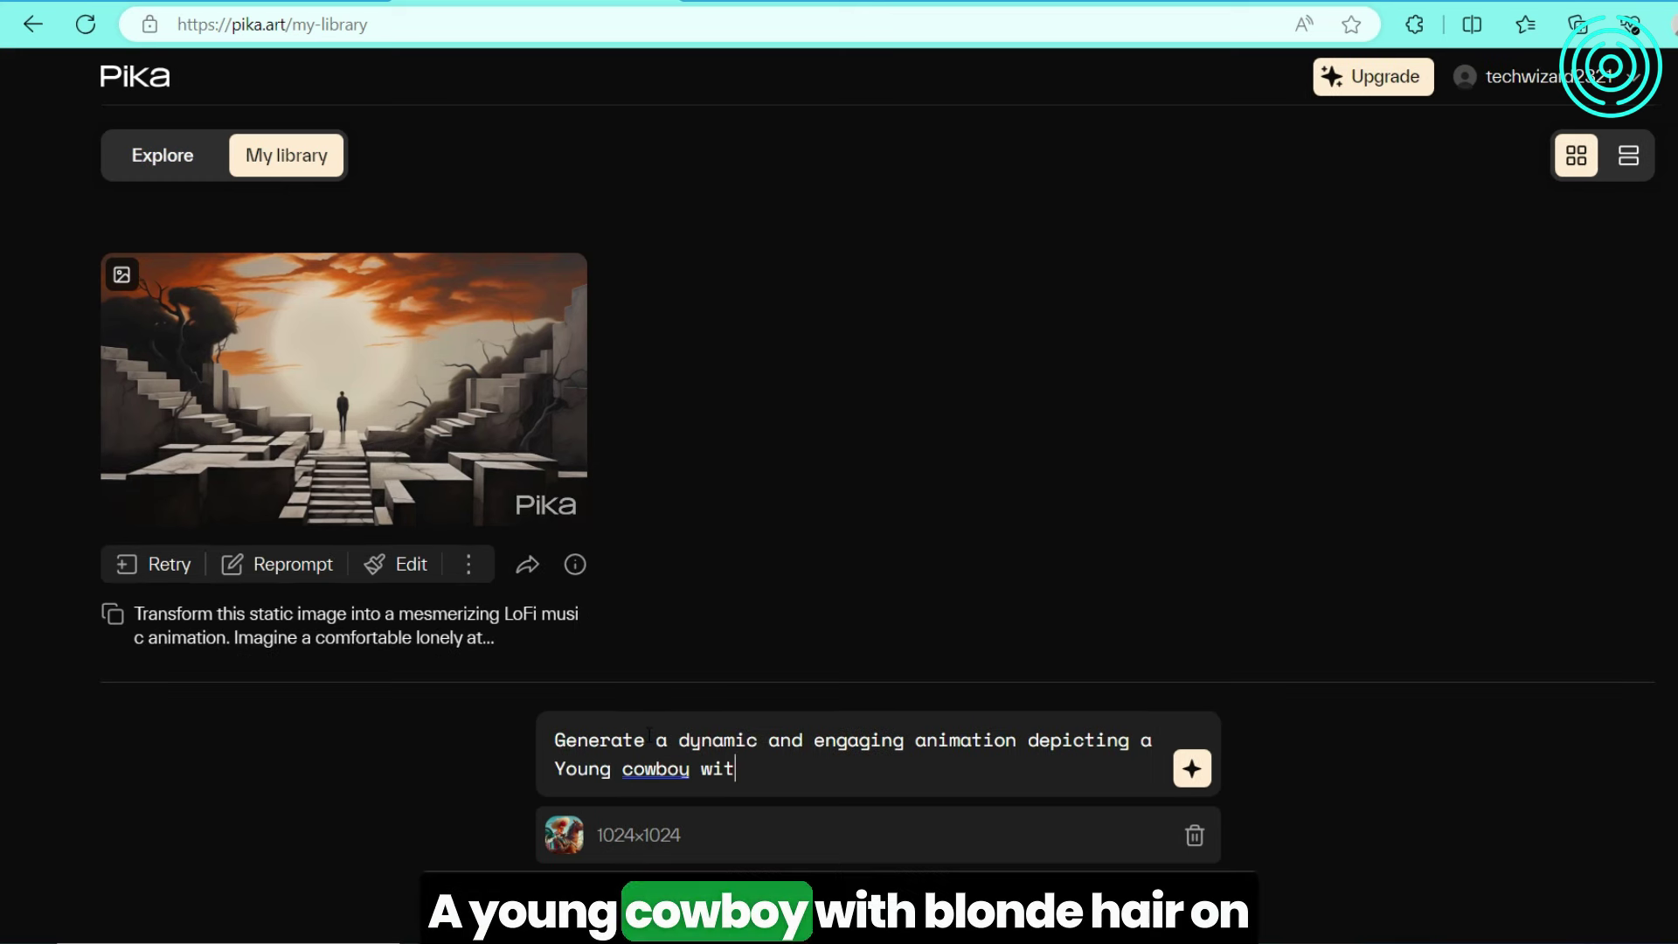
text(h blond hair a)
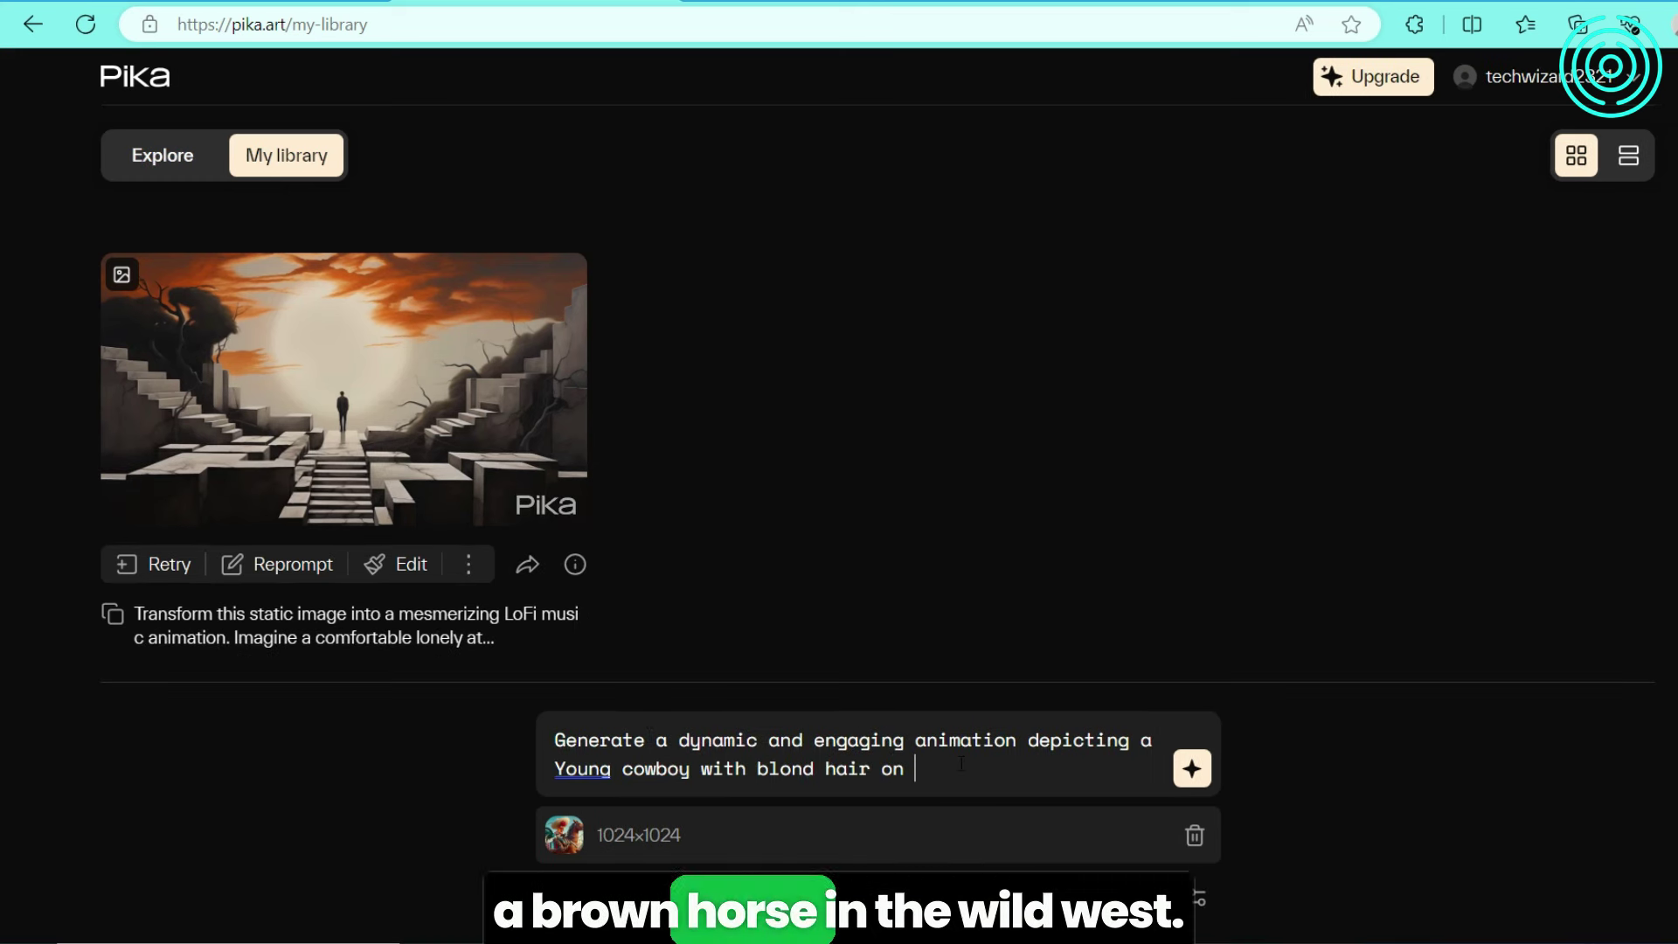
text(n a brown horse in the wild west)
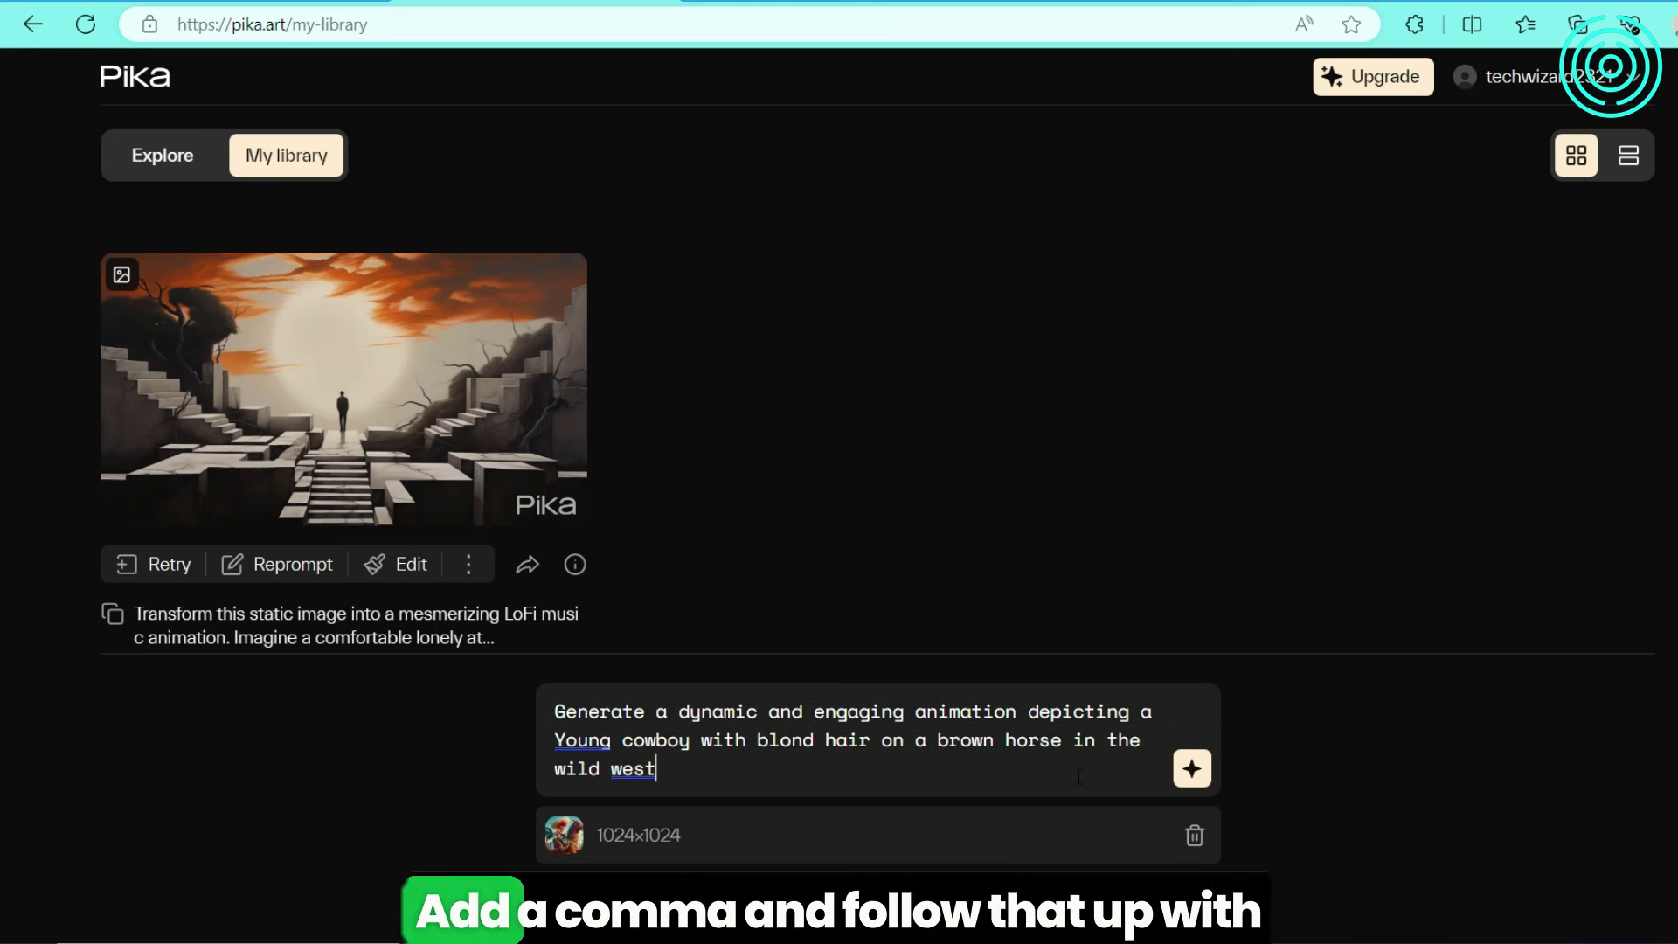
text(, riding his horse towards the camers)
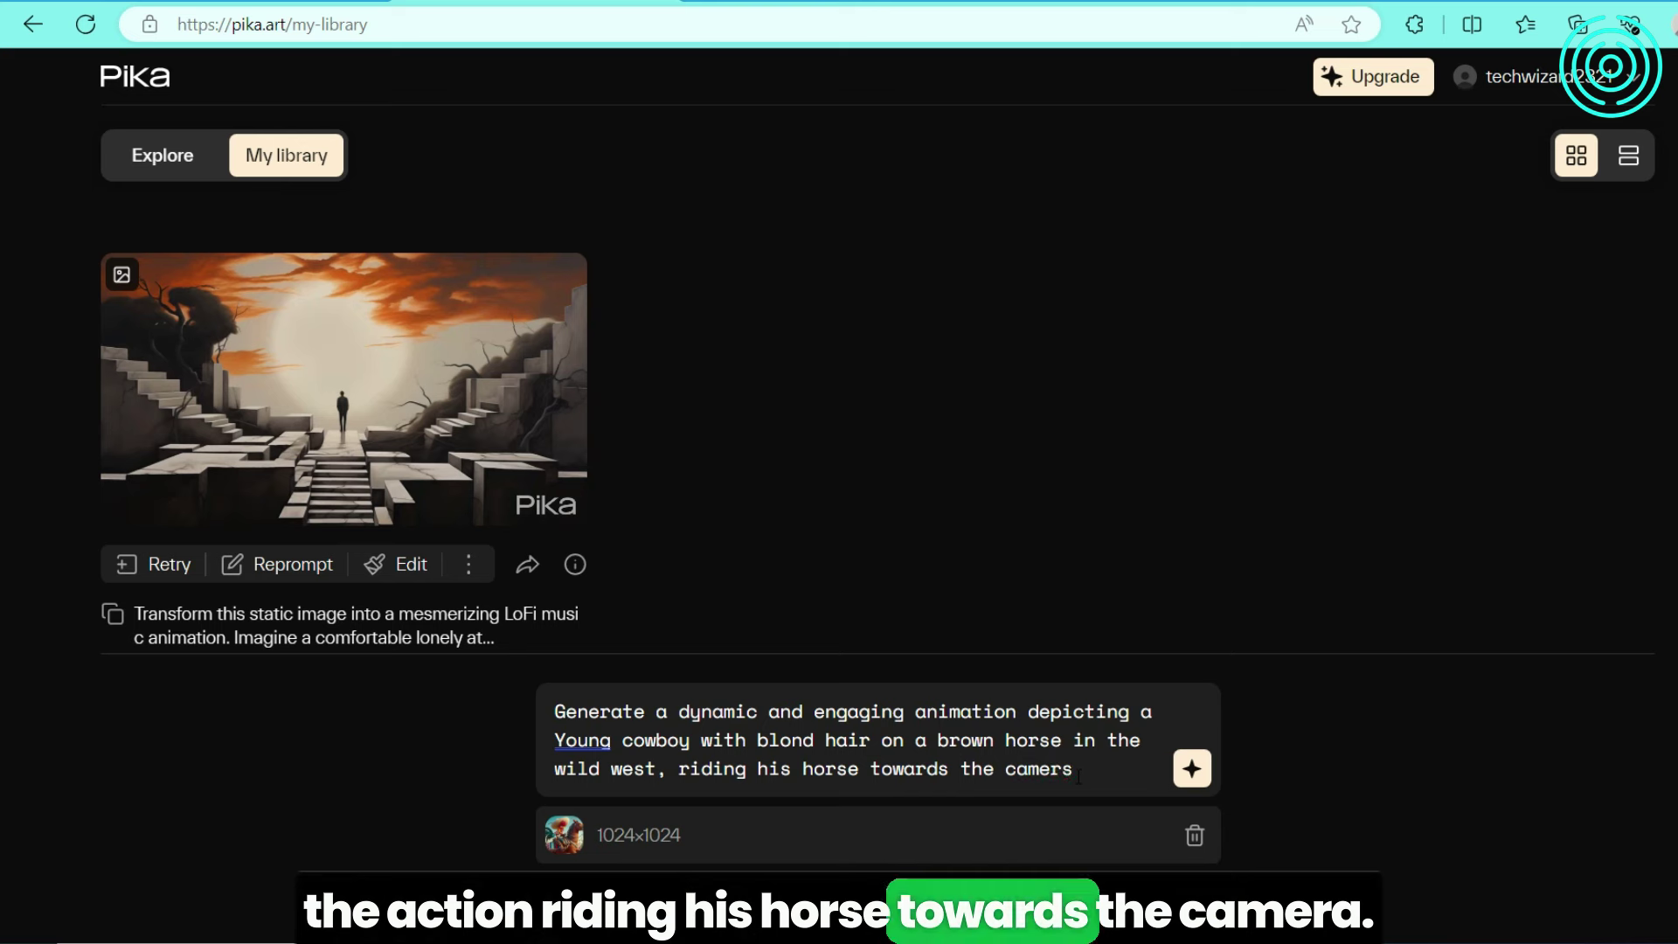
right_click(1038, 769)
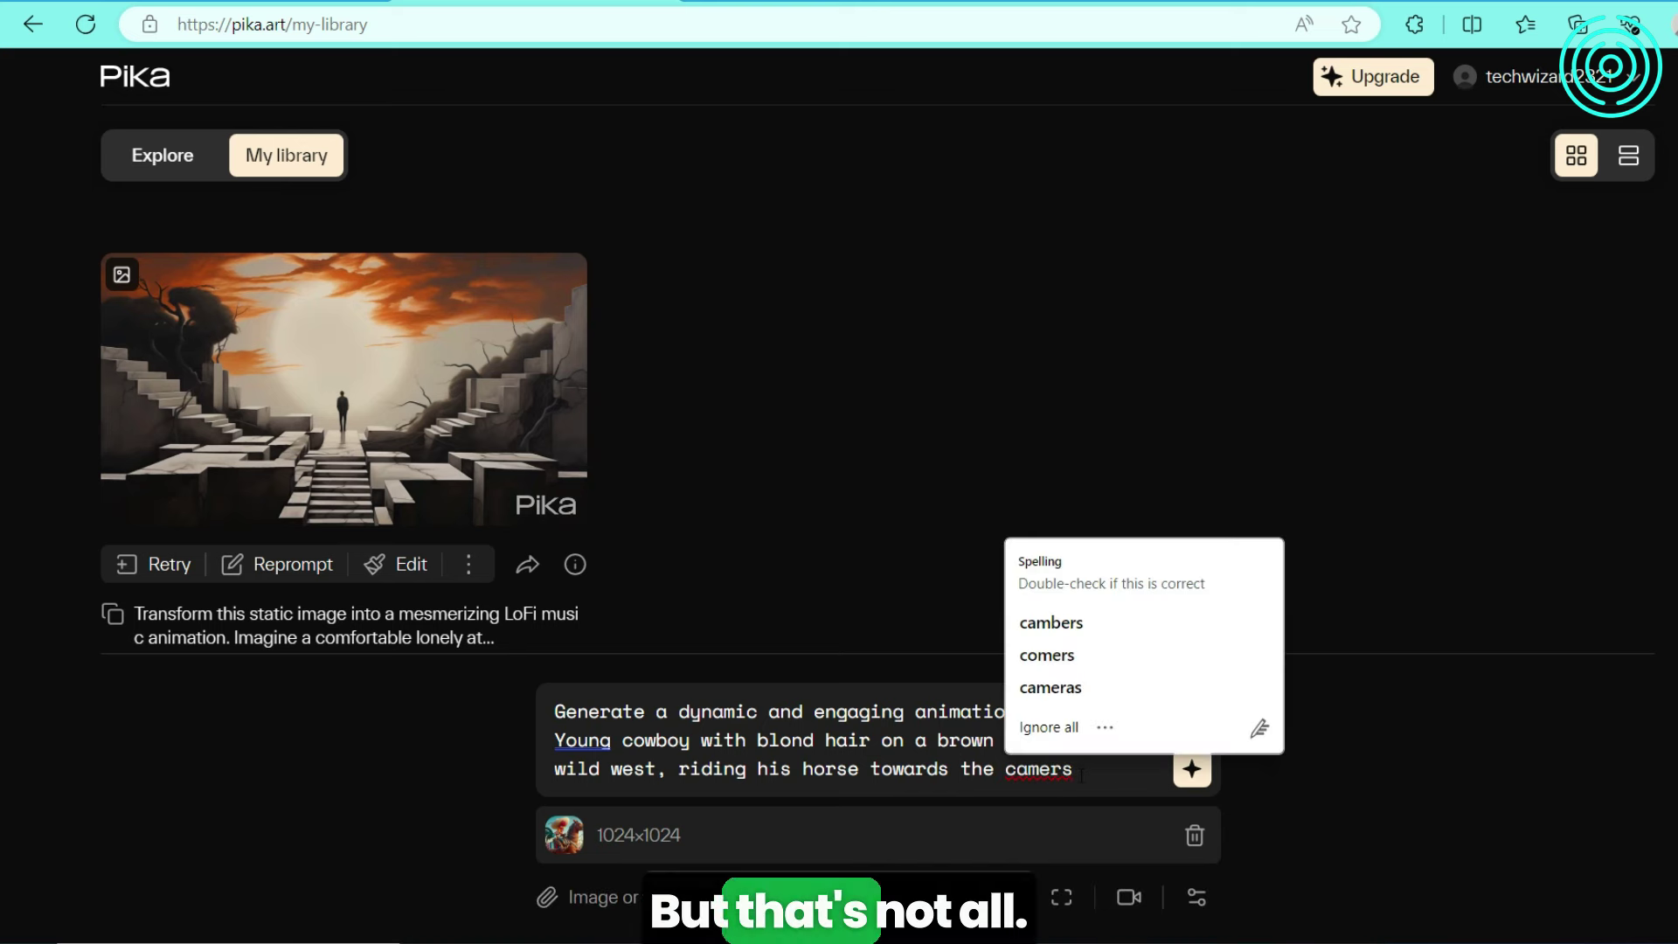
click(1048, 644)
text(.)
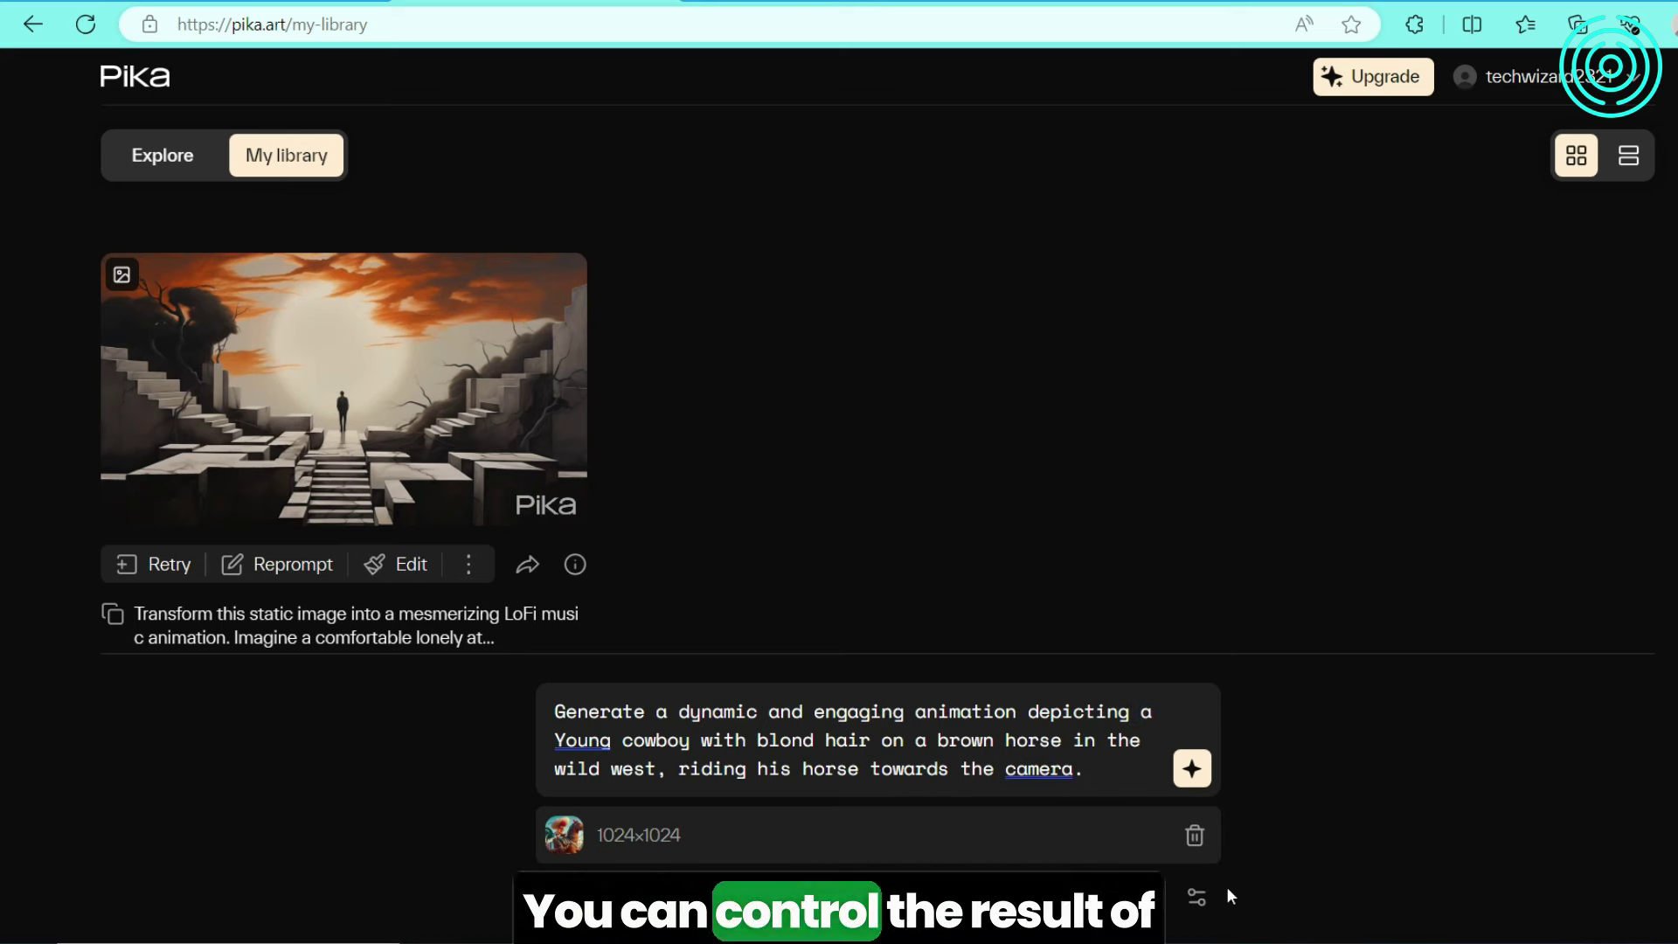
- Examine the frames per second setting in the video options, keeping it at 24
click(1133, 896)
click(1133, 897)
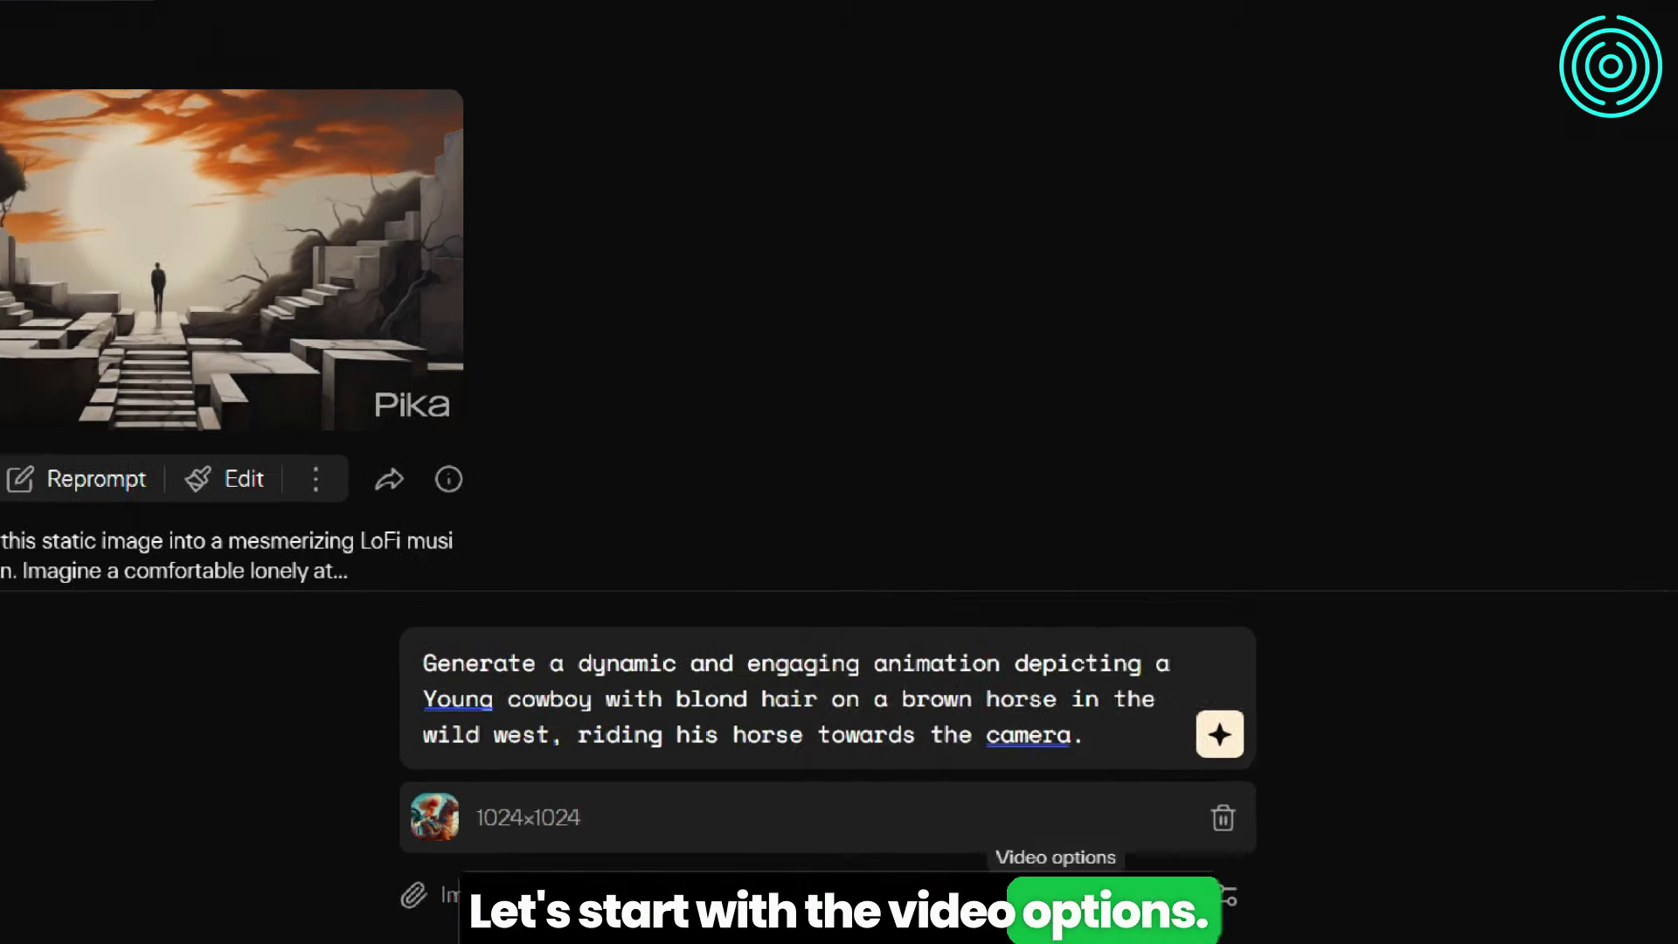
click(1020, 897)
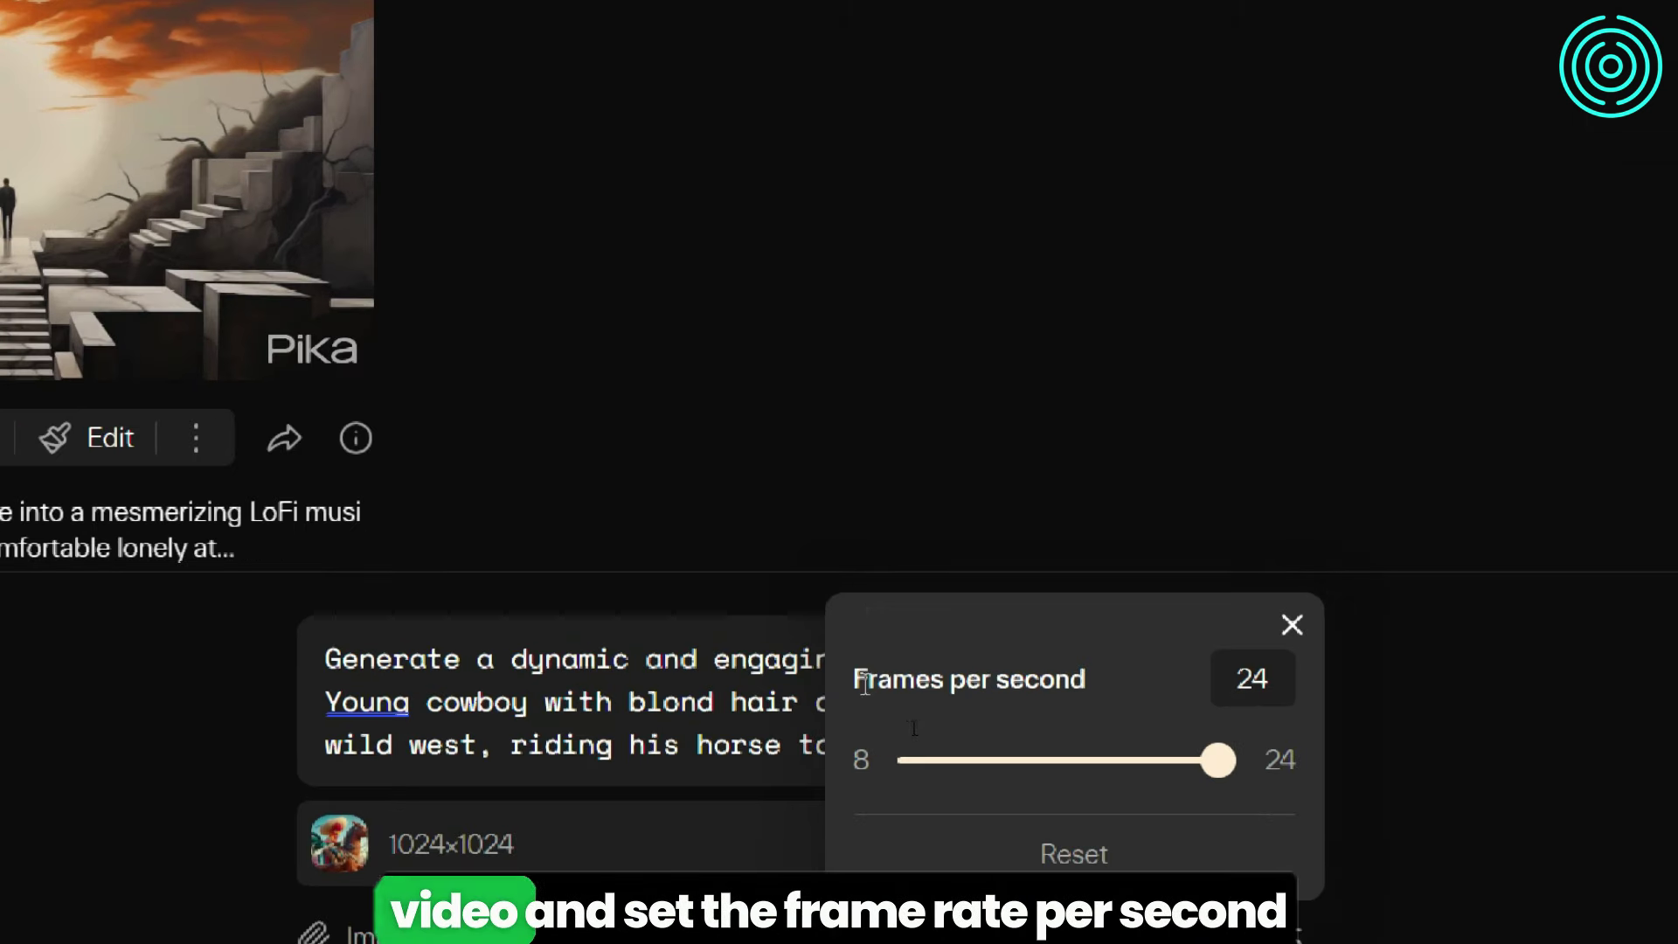
drag(988, 681, 1092, 689)
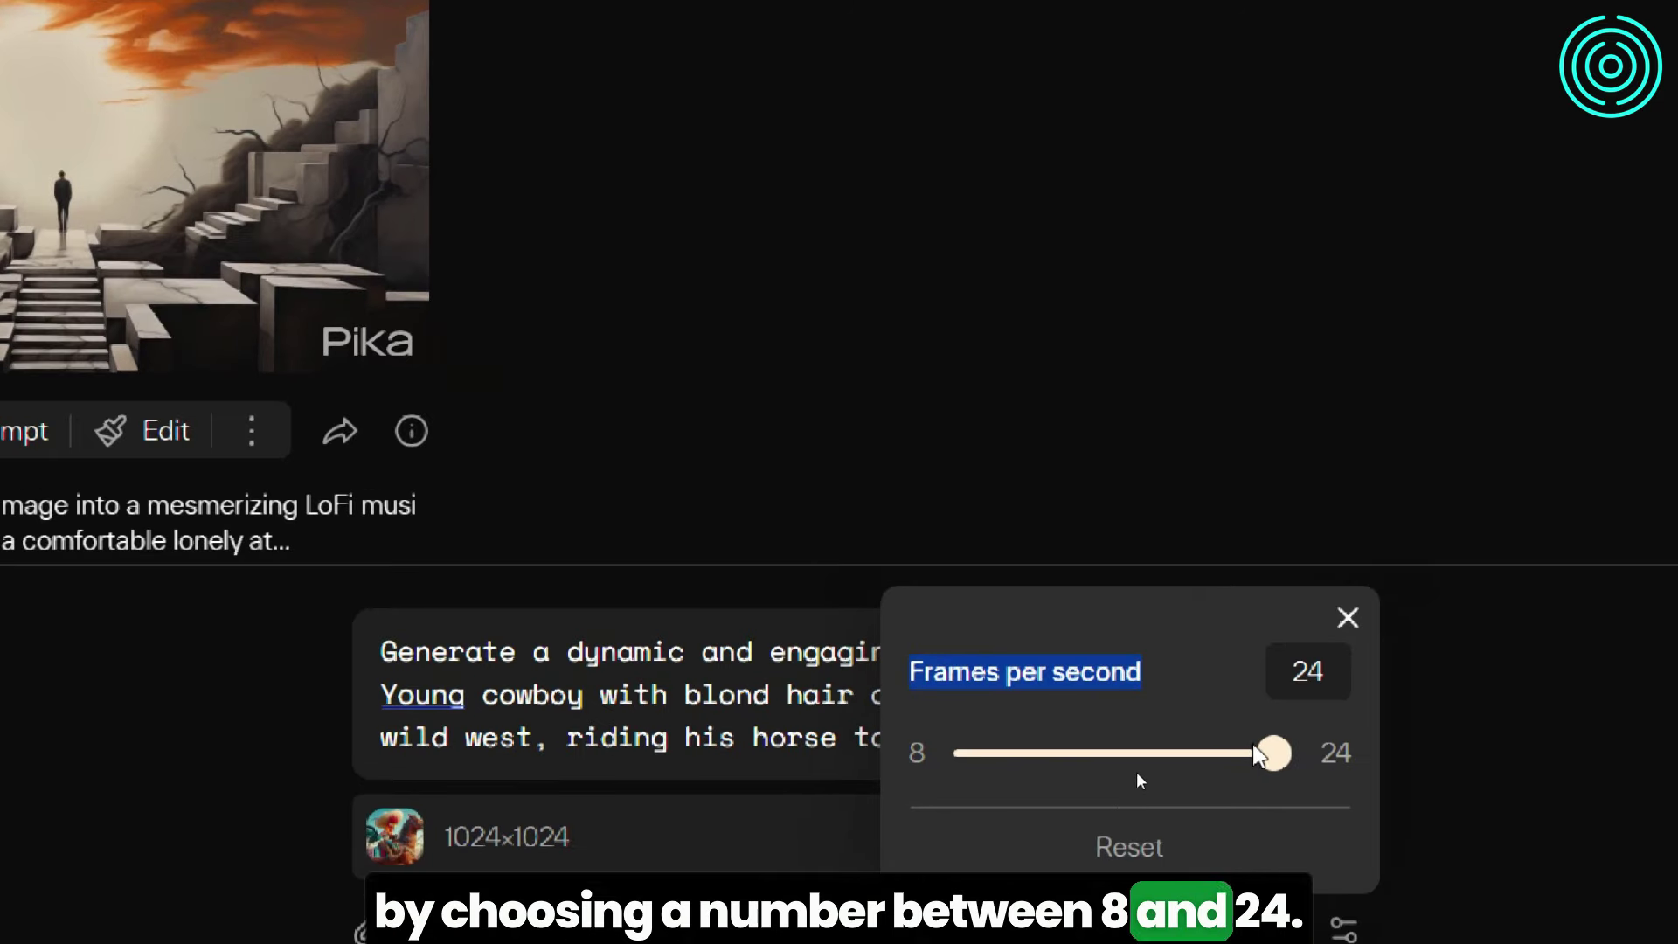
drag(1012, 656, 1294, 713)
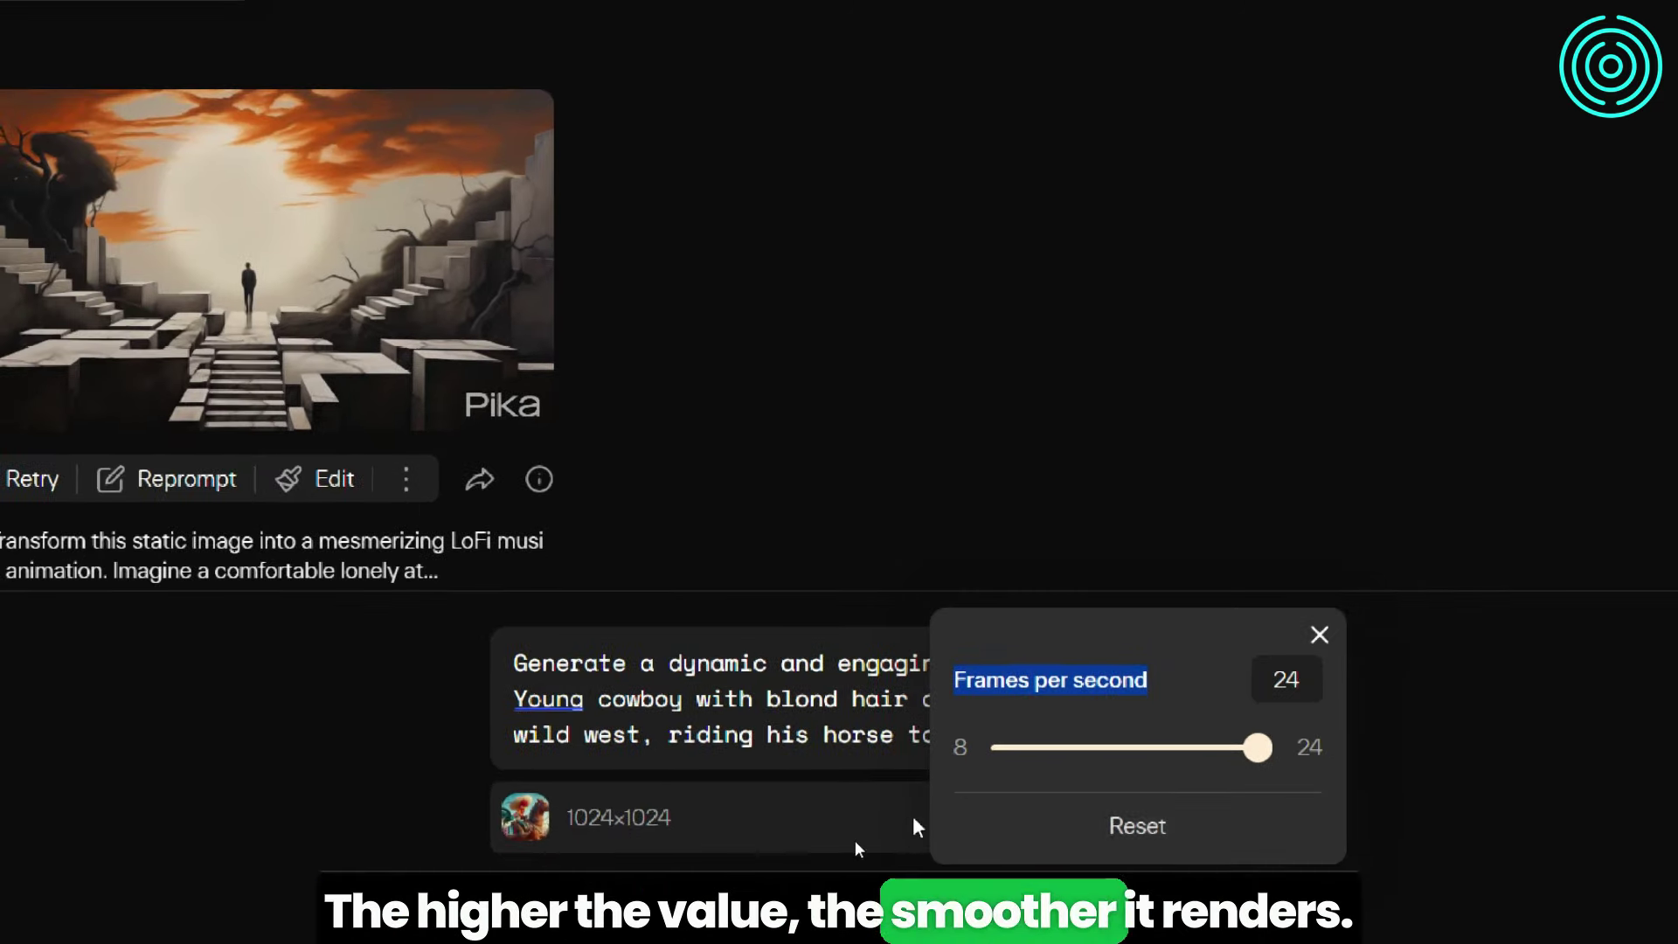
click(847, 781)
- Review the camera control options for pan, tilt, rotate and zoom, and raise the strength of motion
click(1259, 817)
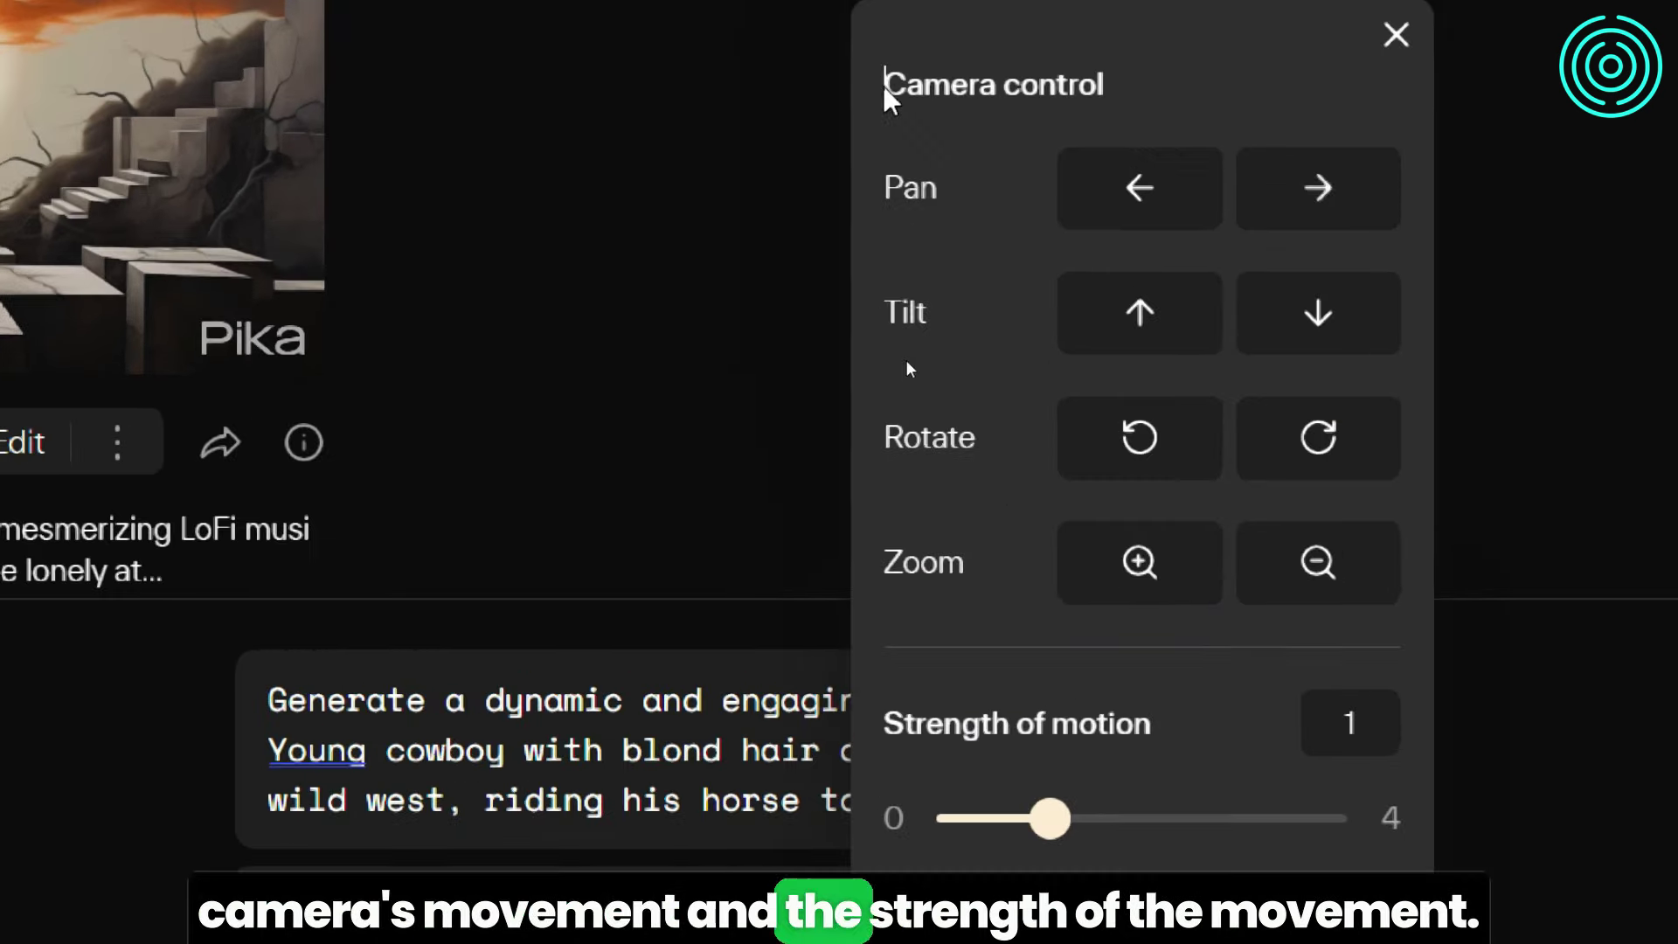
drag(886, 87, 1097, 87)
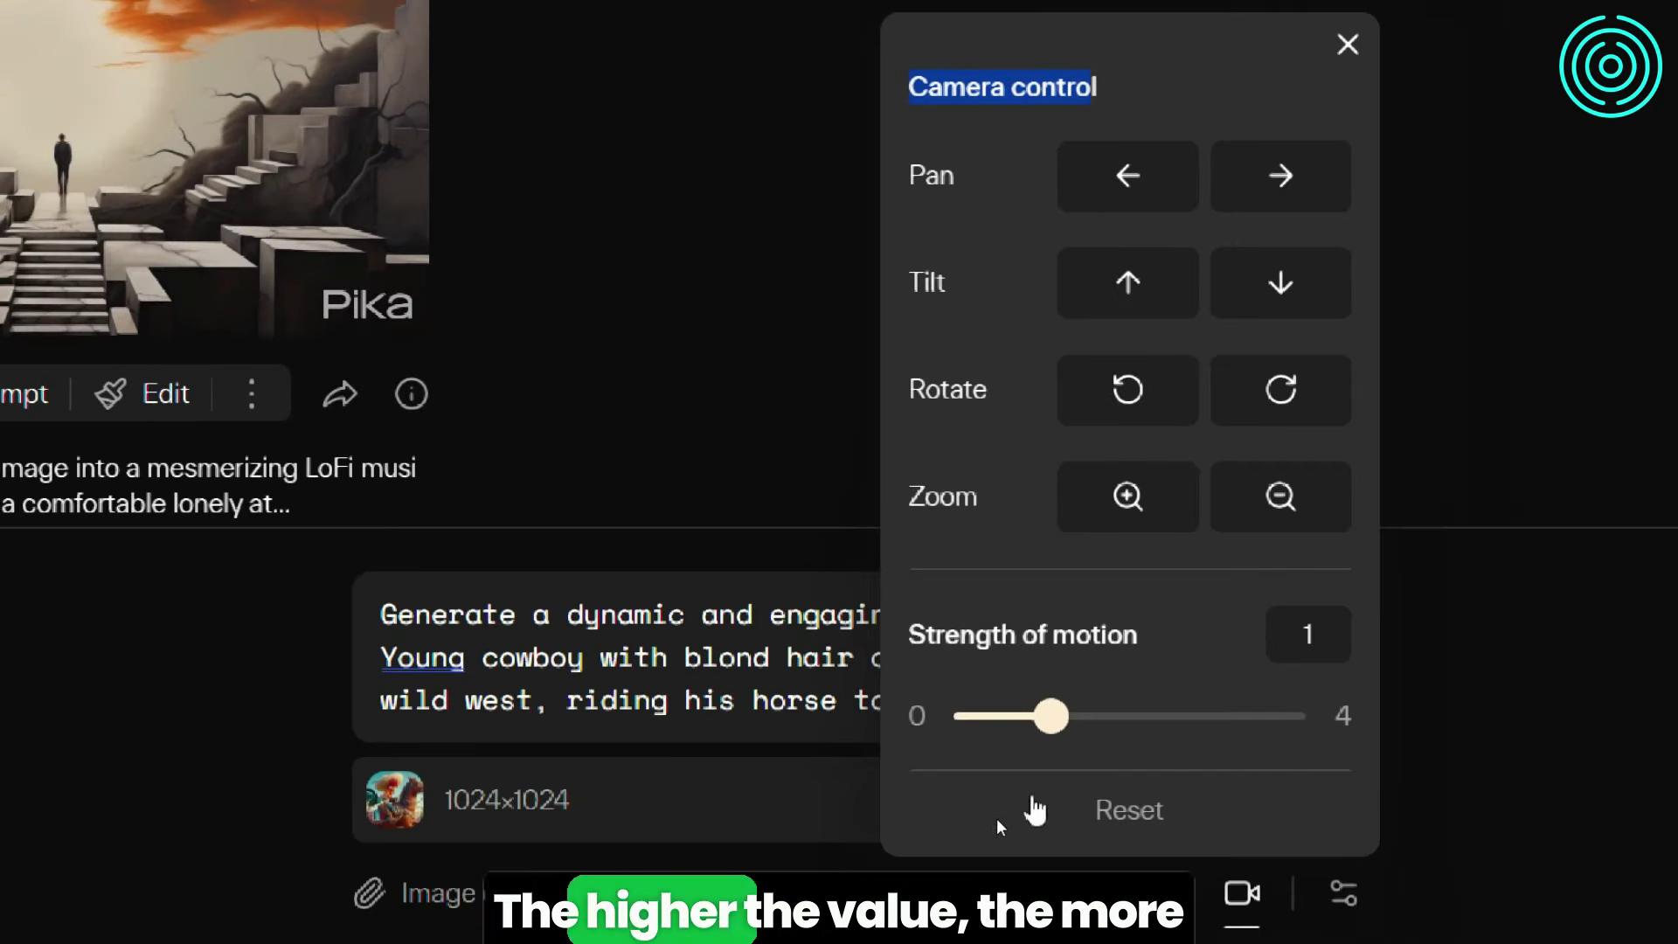
drag(1152, 717, 1357, 721)
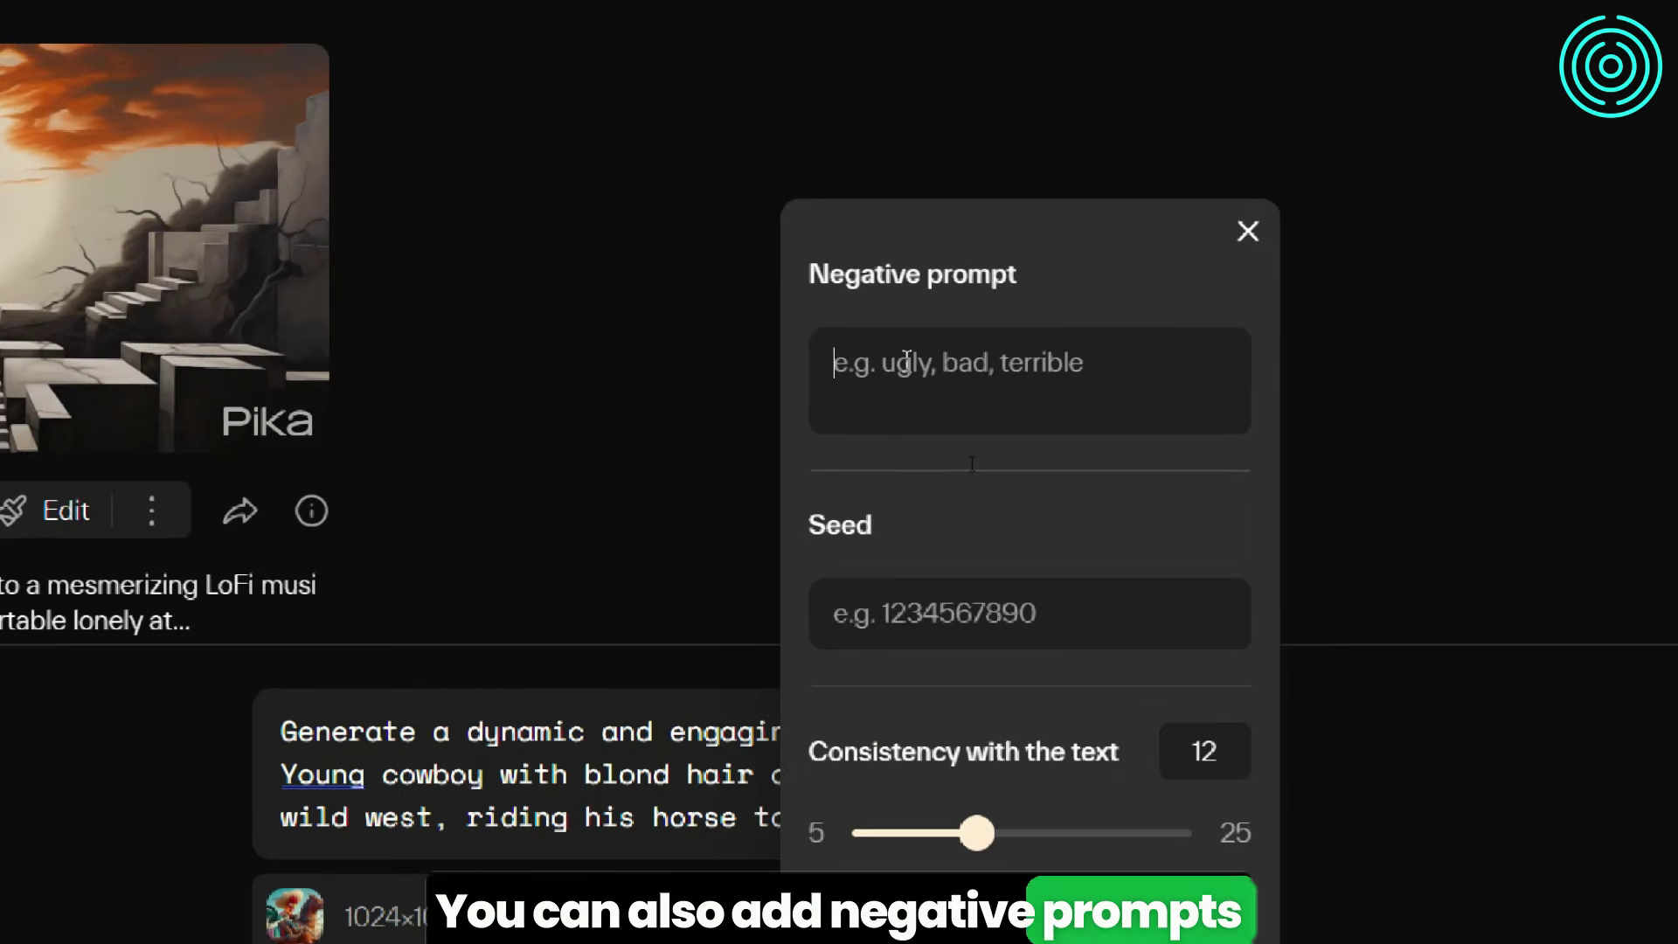
- Set the negative prompt to "bad quality" and try a seed of 200 before resetting it to 0
text(bad quality)
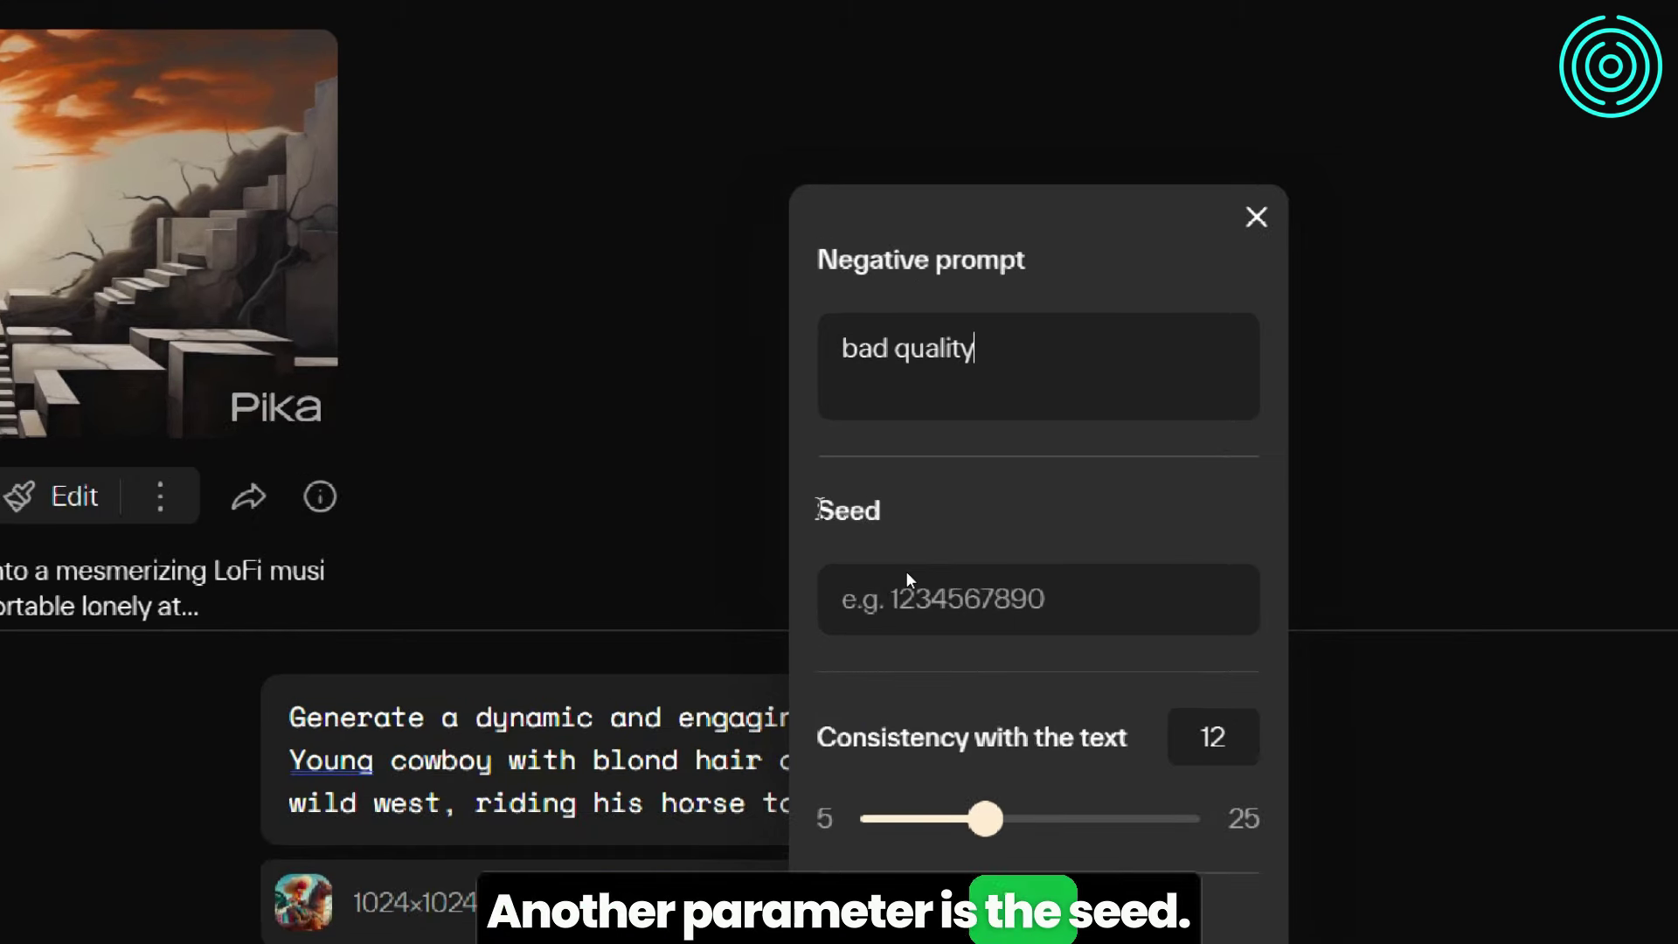
drag(809, 525, 899, 515)
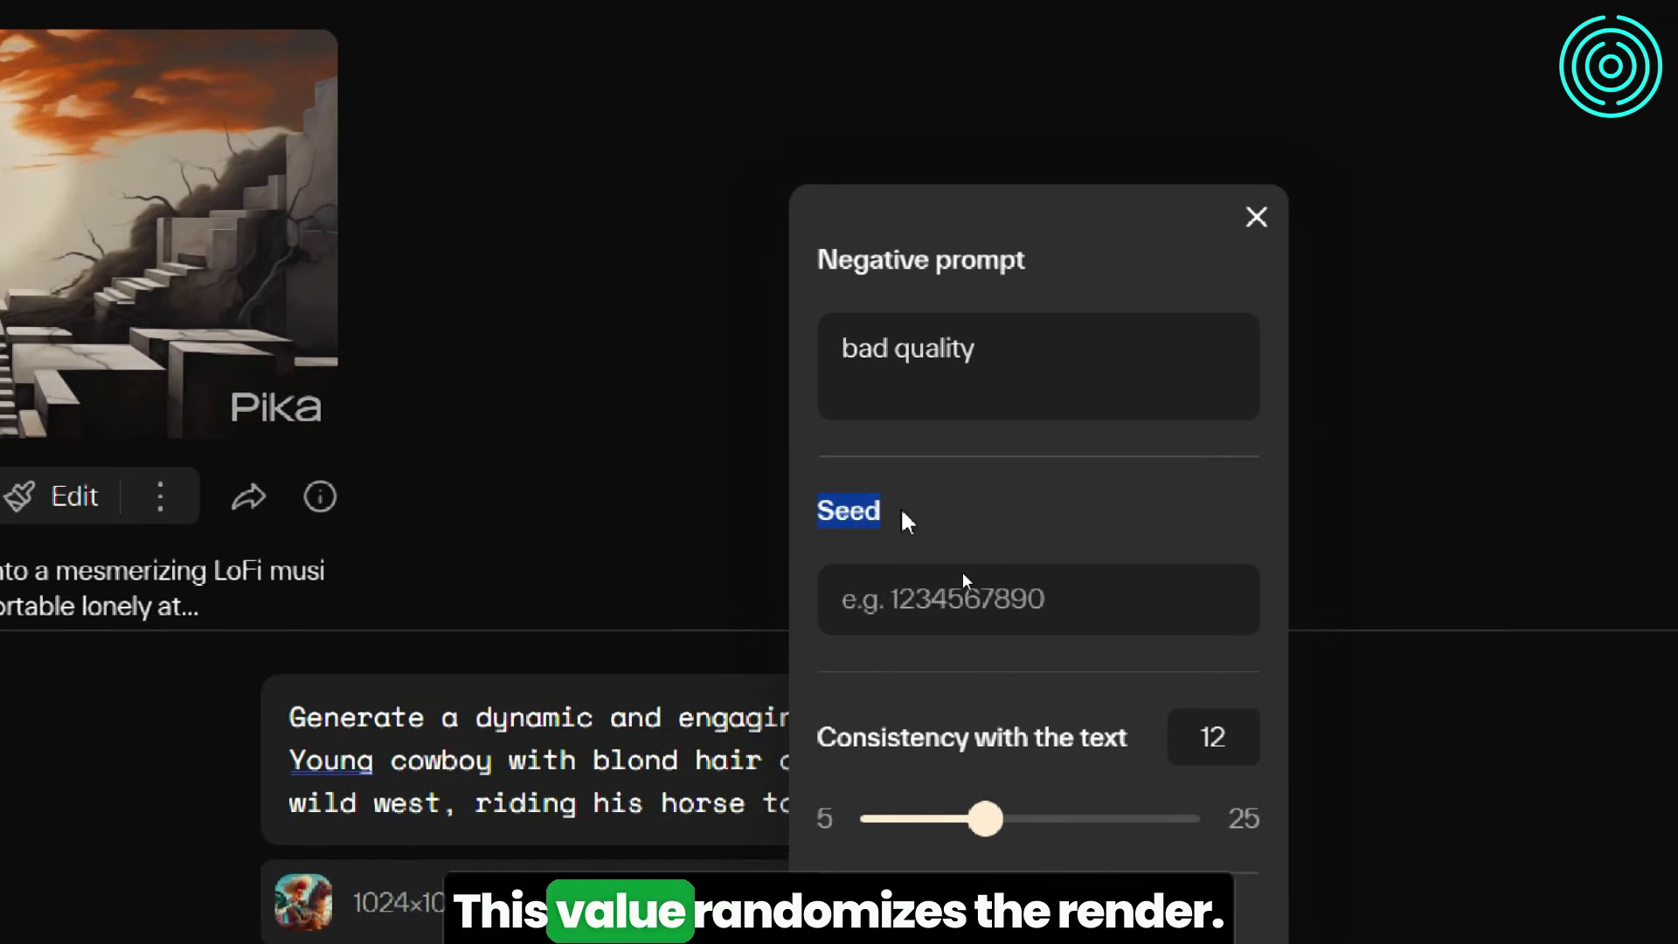
click(919, 608)
text(200)
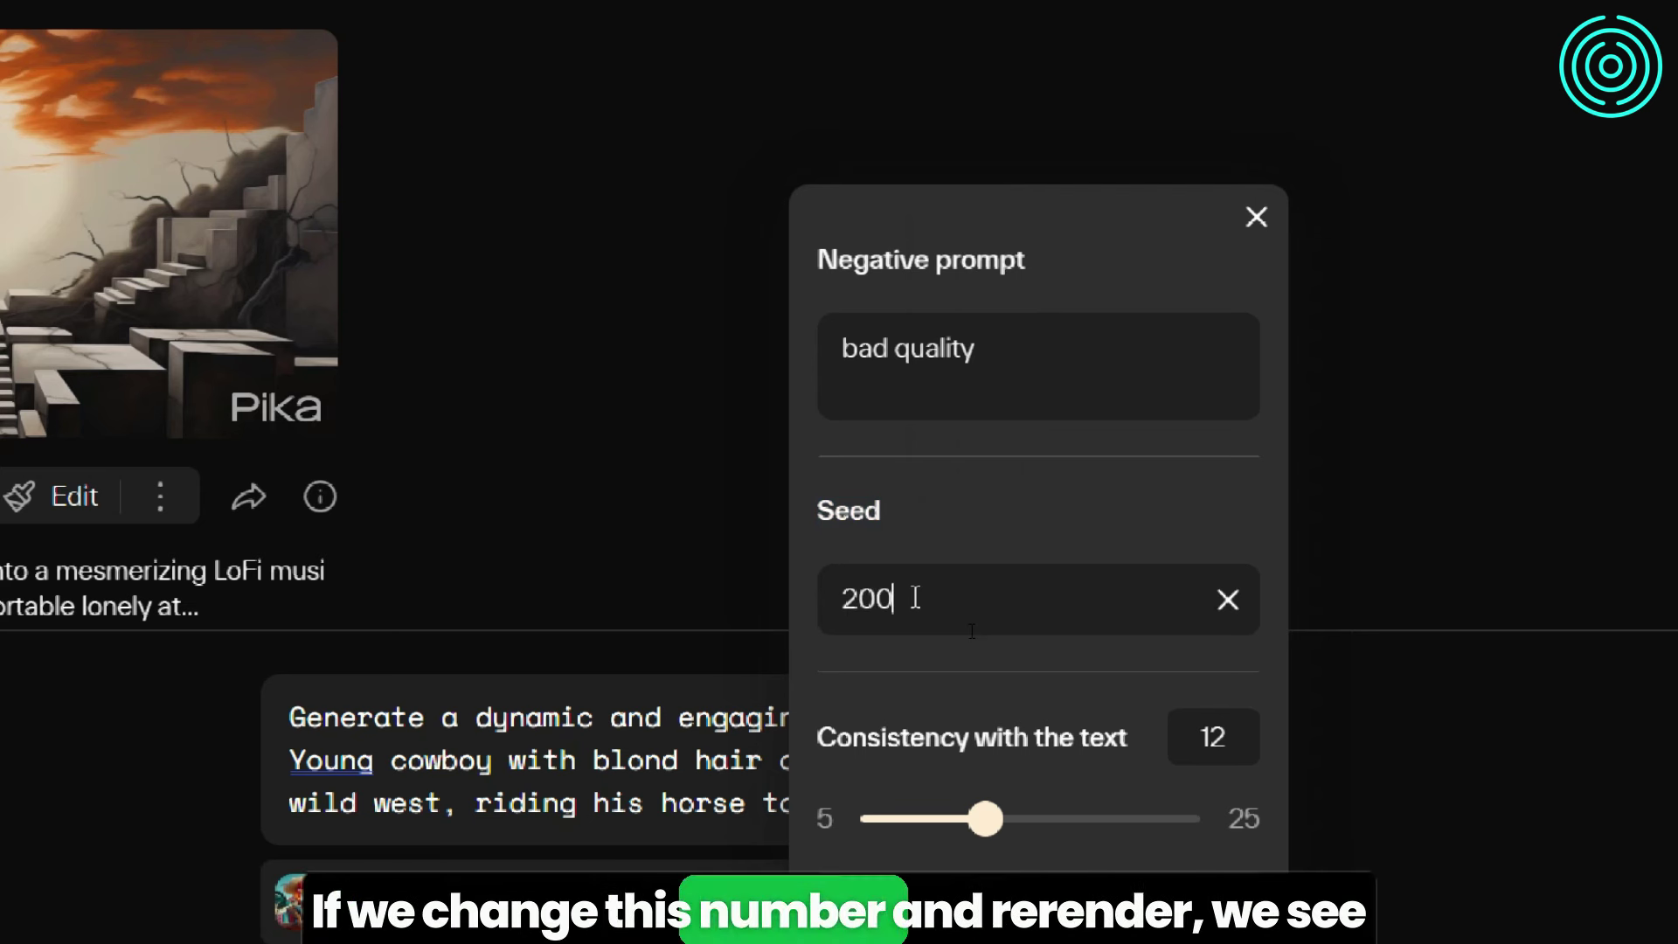
key(BackSpace)
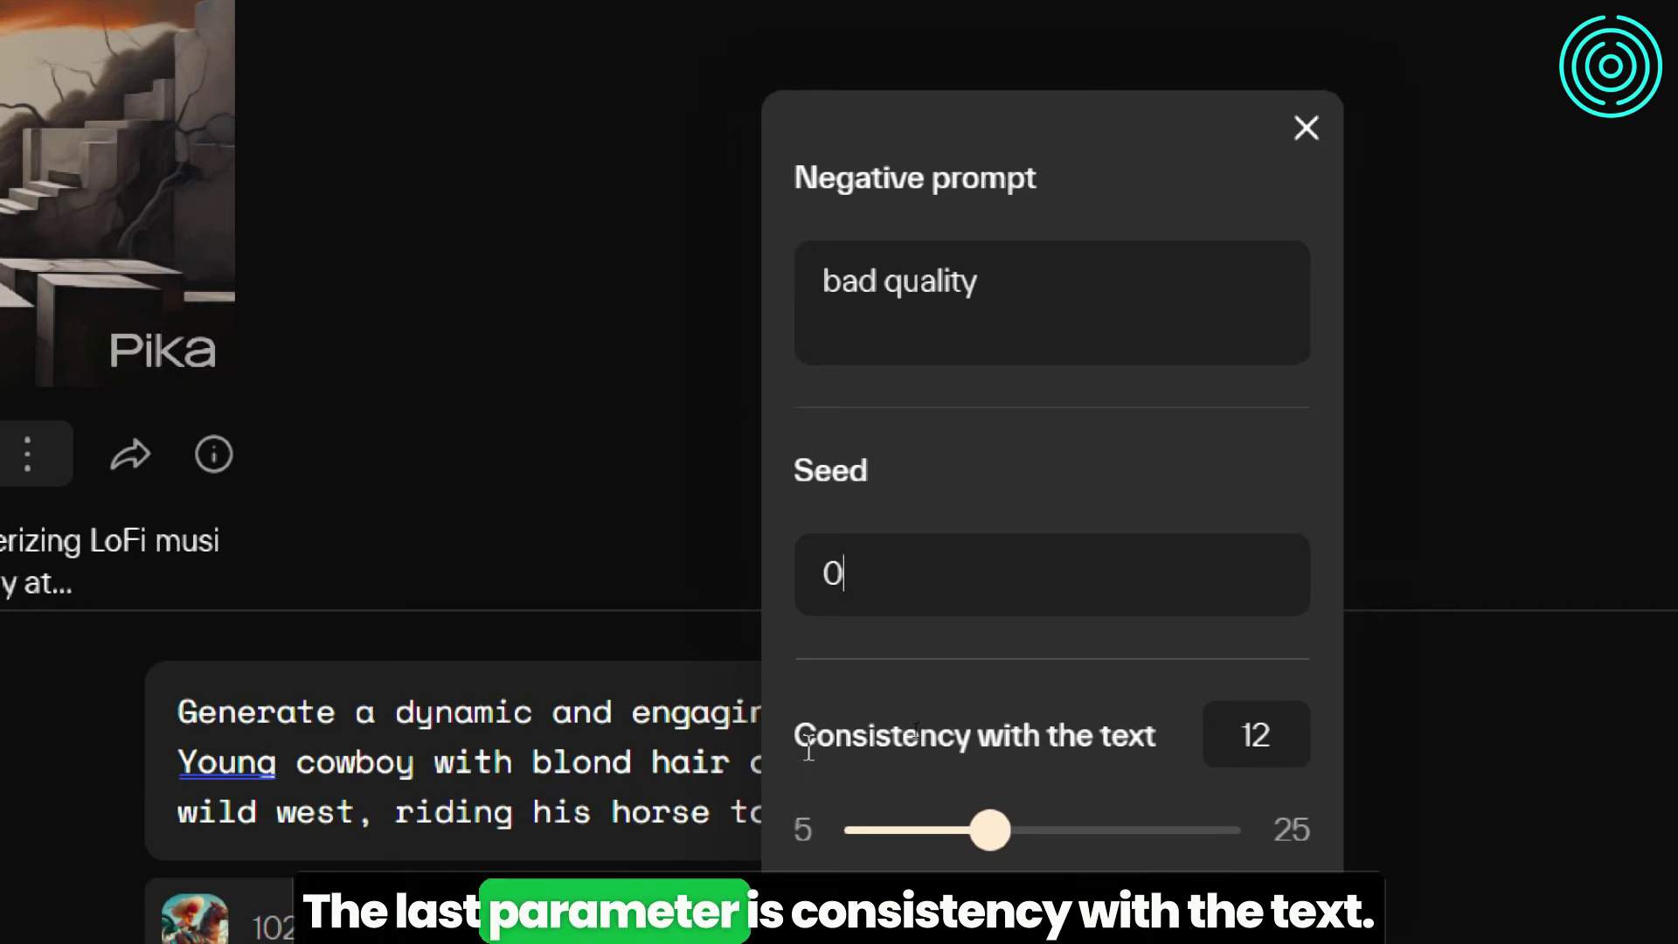
- Try high and low values for Consistency with the text, down to 5, and raise it to about mid-range
drag(816, 739, 1003, 738)
drag(791, 738, 1179, 741)
drag(990, 829, 1270, 839)
drag(1079, 846, 865, 838)
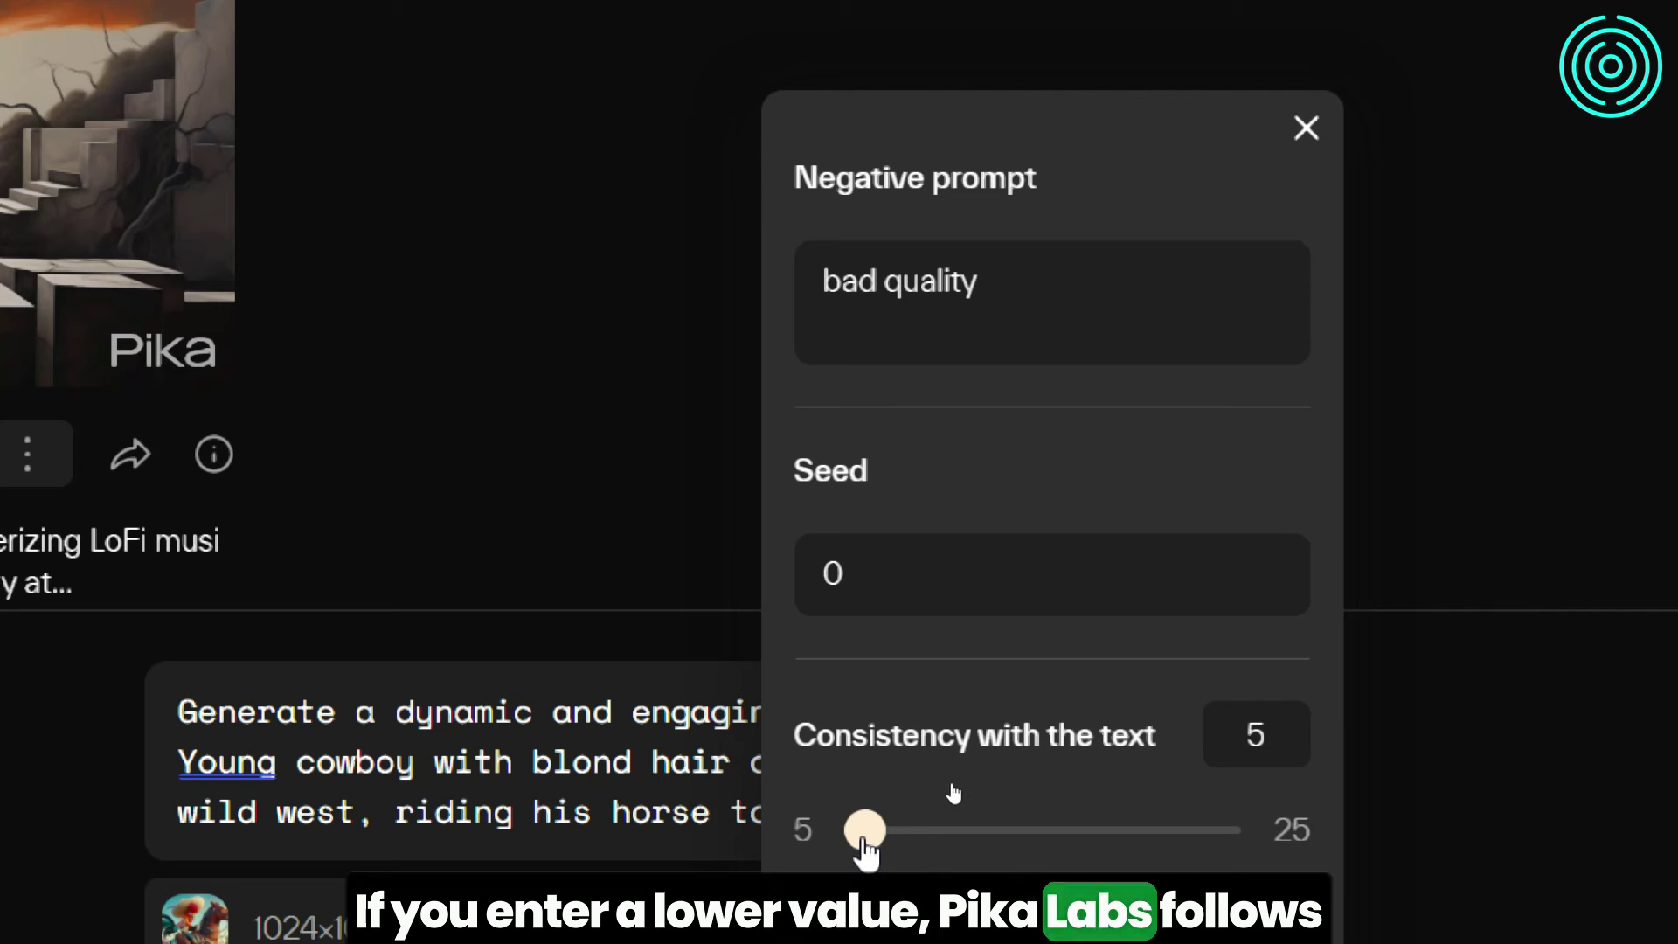
drag(865, 834, 1056, 840)
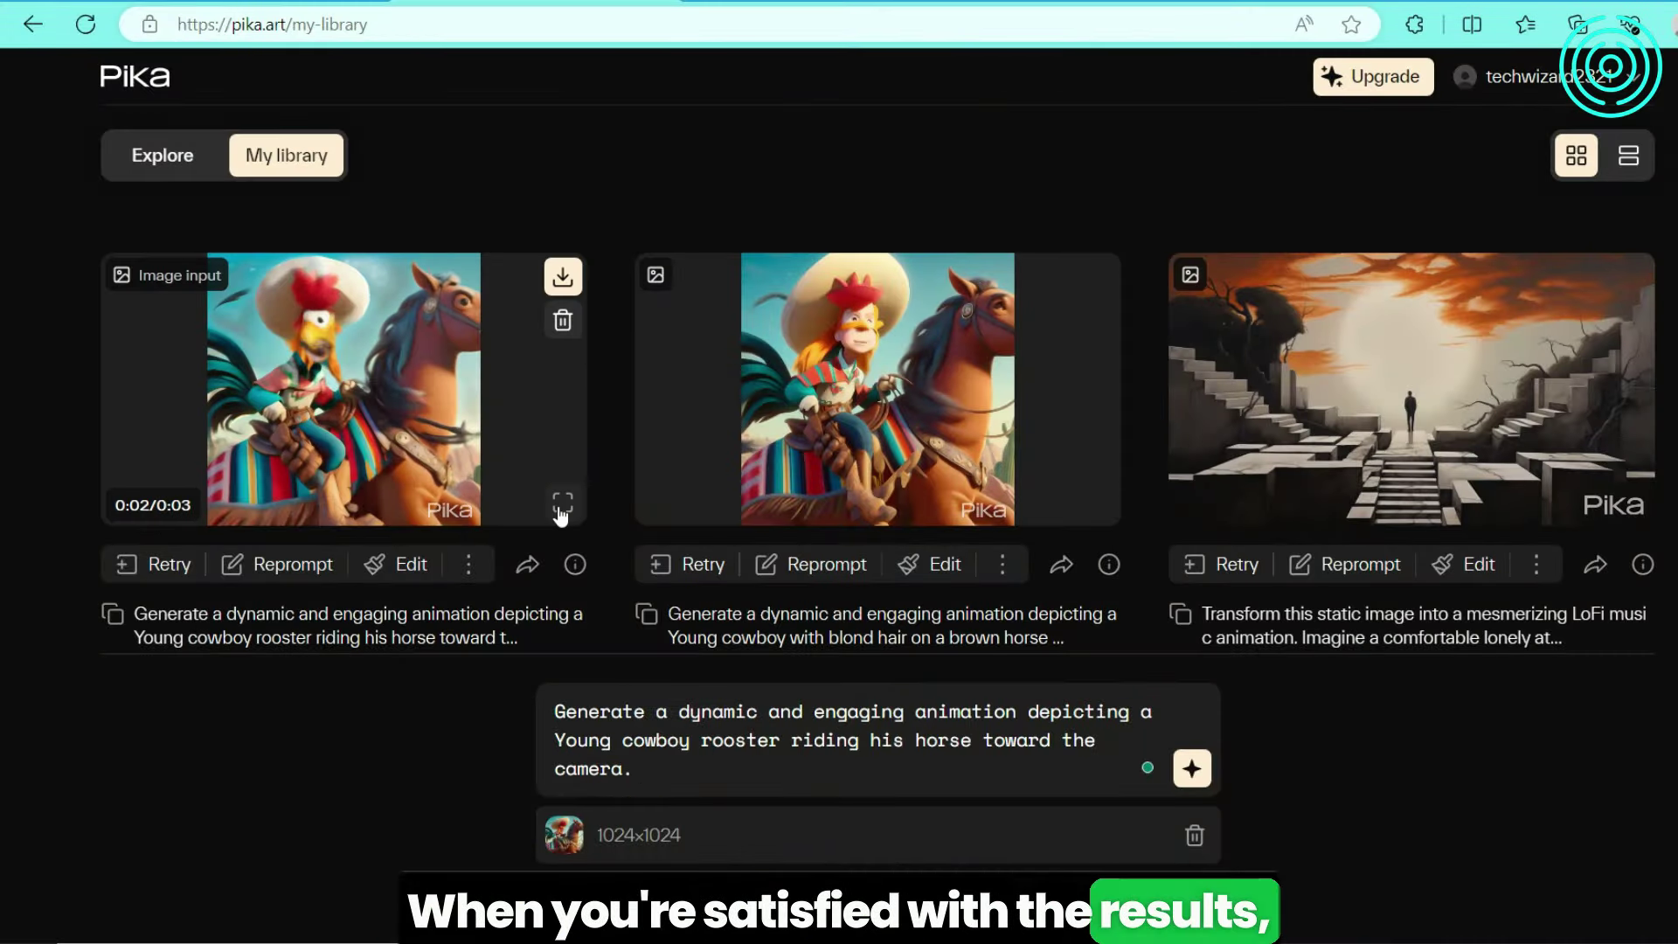
- Download the newest generated video of the cowboy rooster on horseback and view it enlarged
click(563, 277)
click(562, 503)
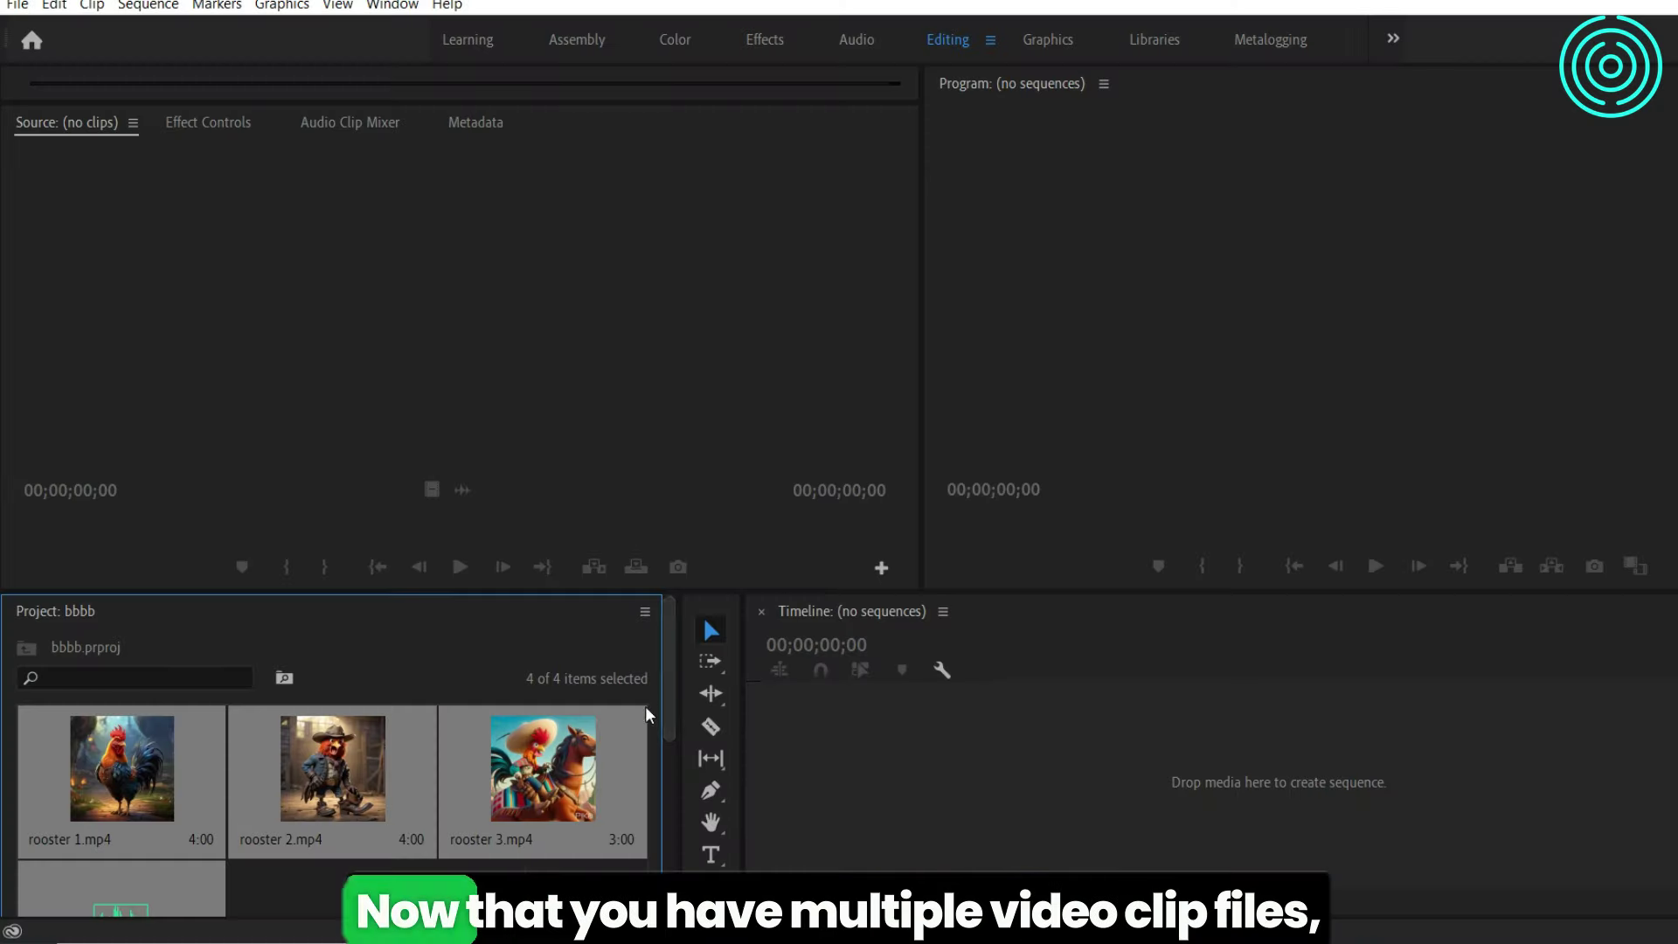
- Switch to Premiere Pro and create a new sequence from the ElevenLabs voiceover audio clip
scroll(655, 721, down, 2)
scroll(667, 739, down, 1)
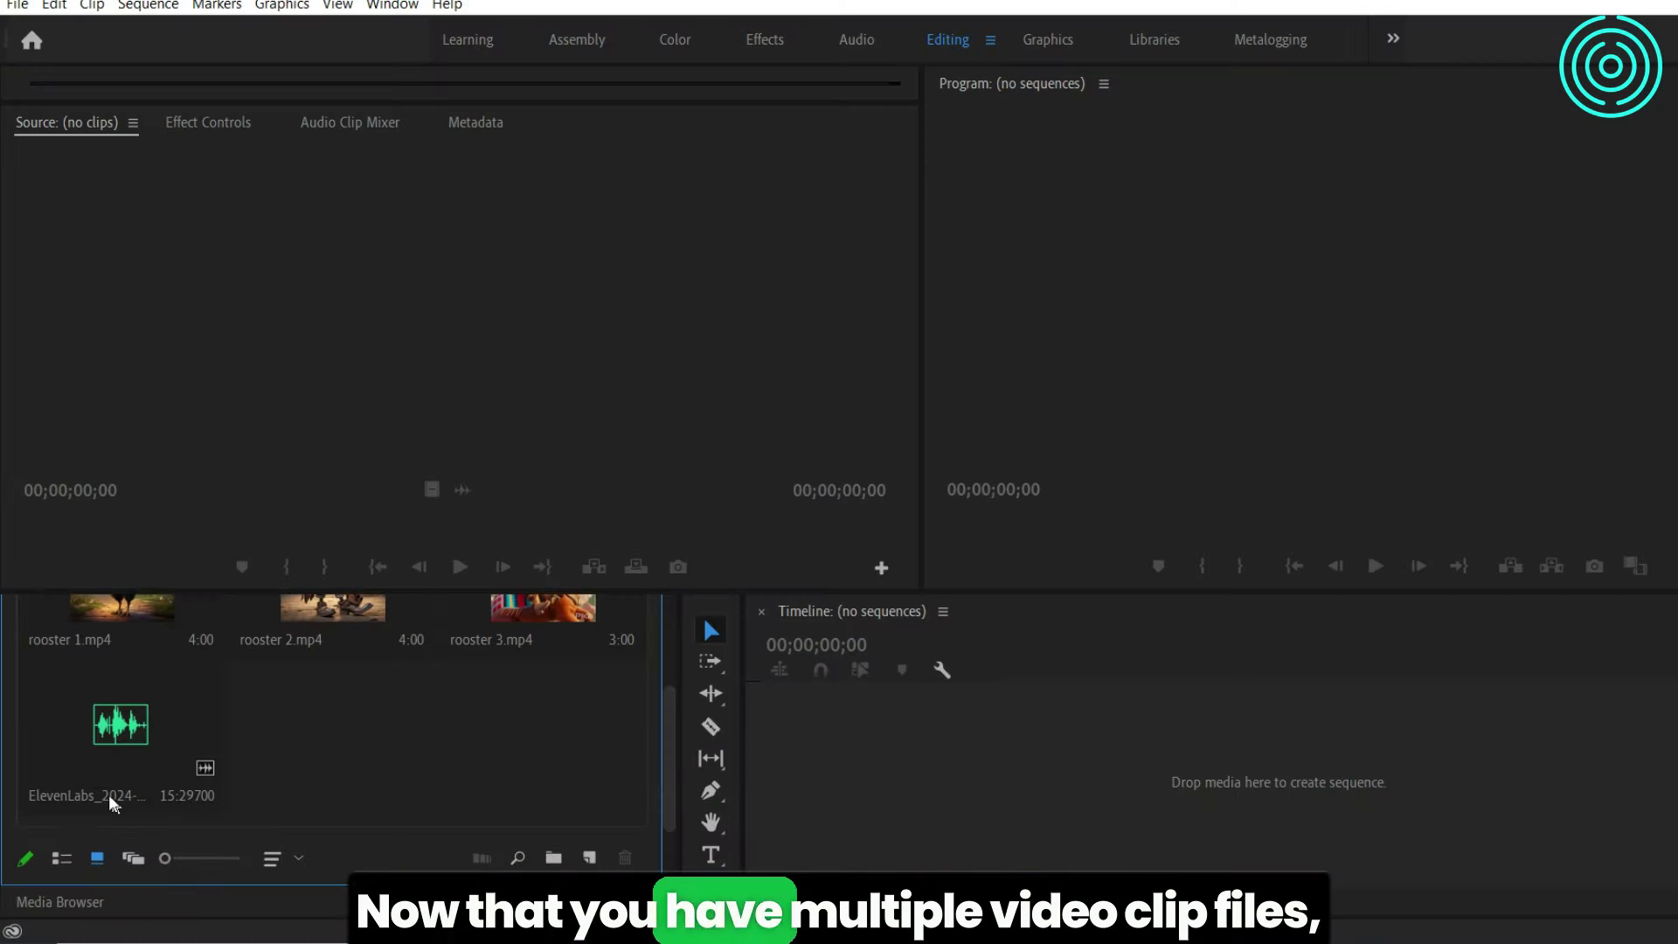
drag(749, 791, 749, 786)
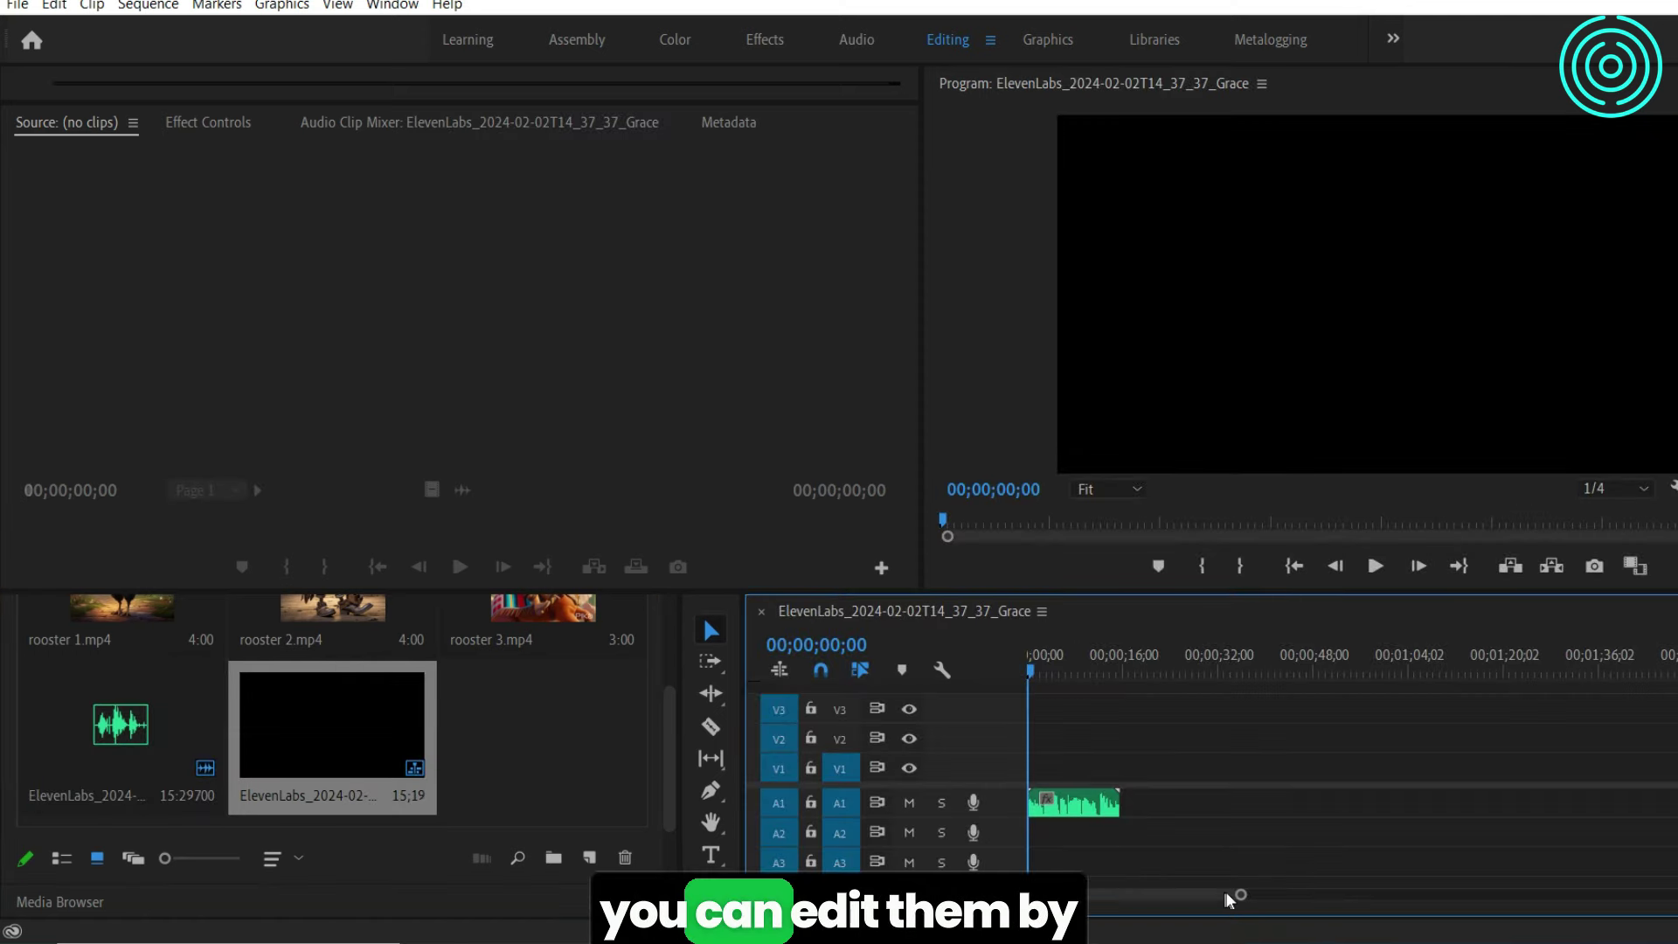
- Place rooster 1.mp4 at the start of video track V1, add rooster 2.mp4 behind it, and move rooster 2.mp4 closer to it
scroll(663, 769, up, 2)
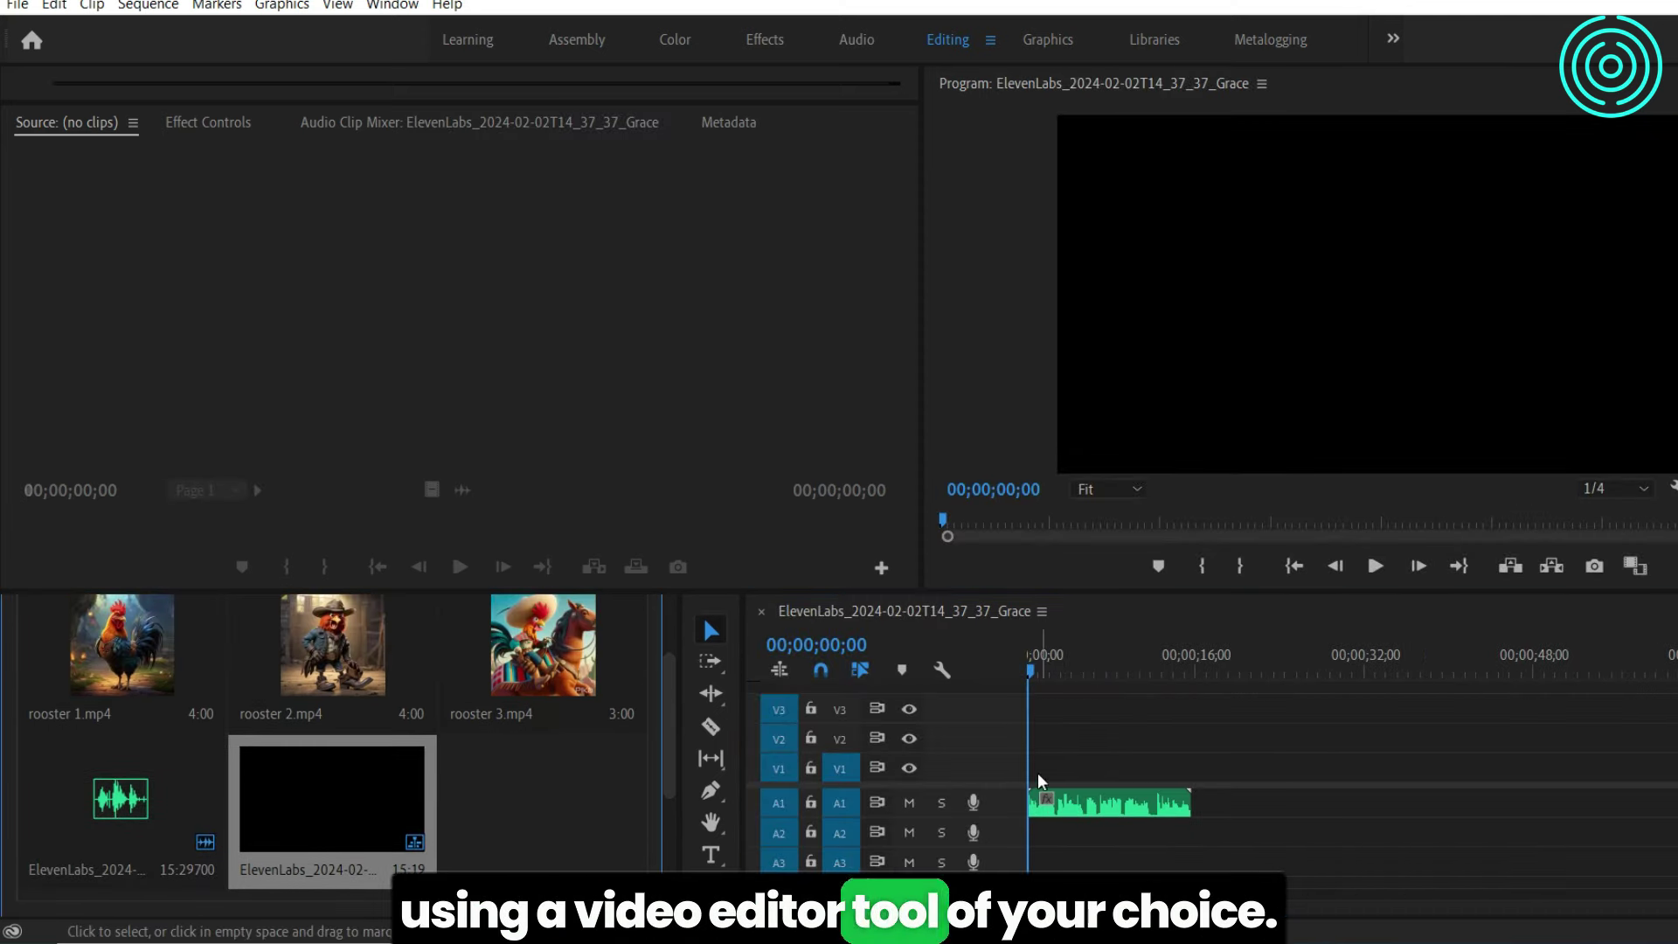
drag(122, 646, 1048, 768)
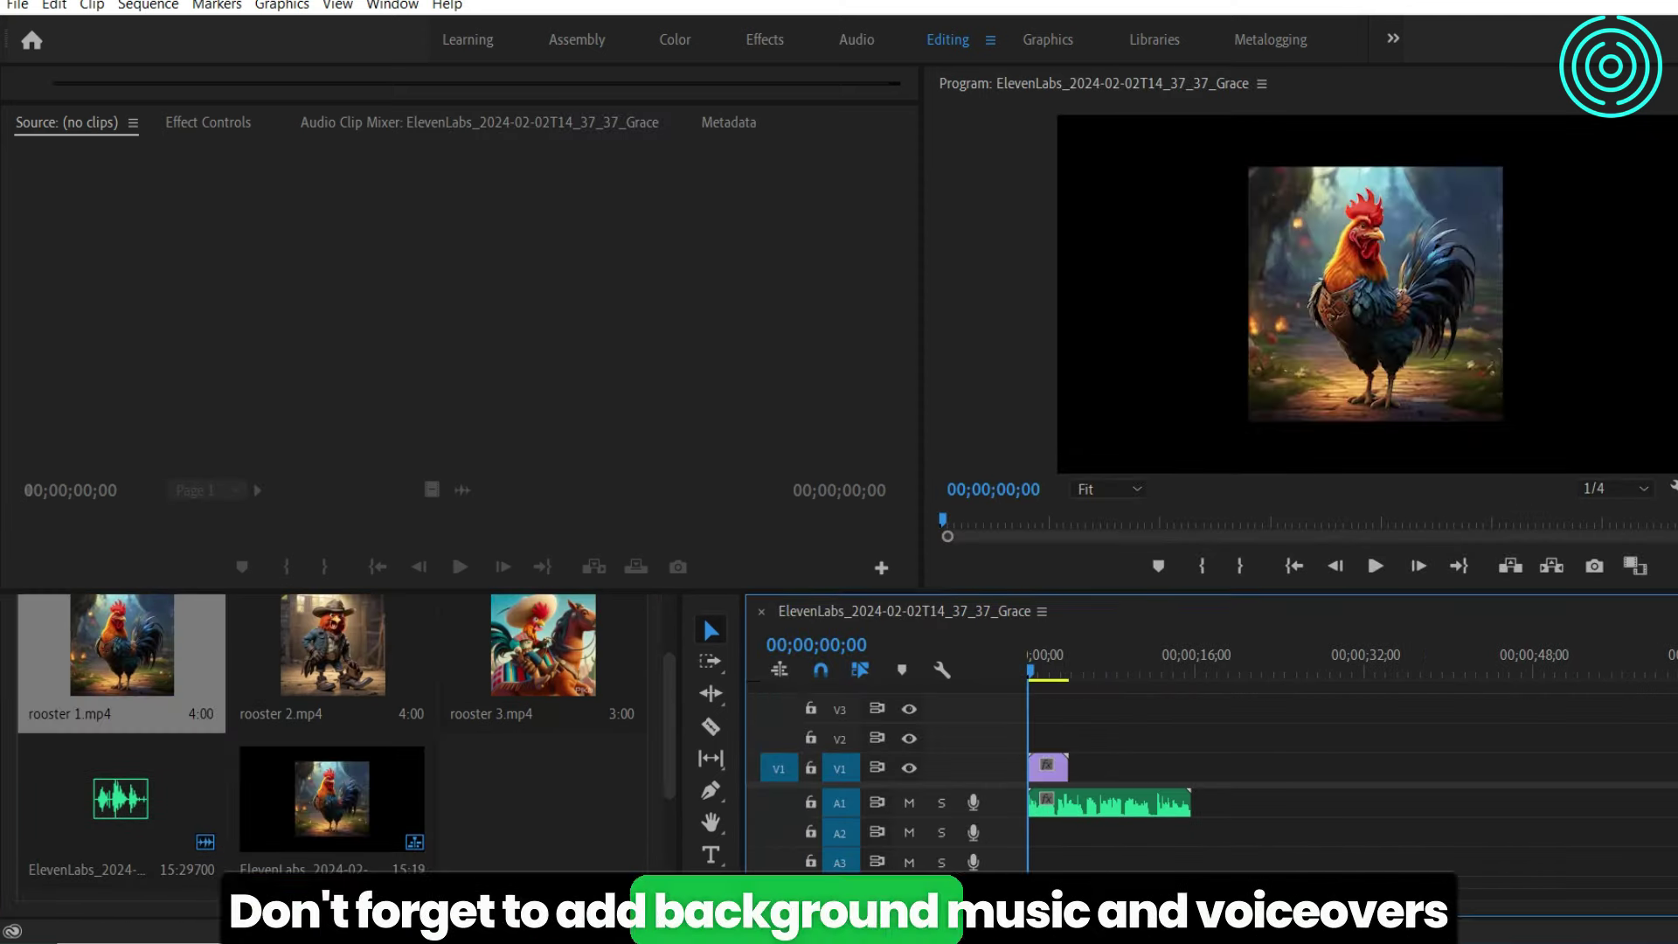
drag(332, 646, 1066, 768)
drag(1063, 902, 988, 902)
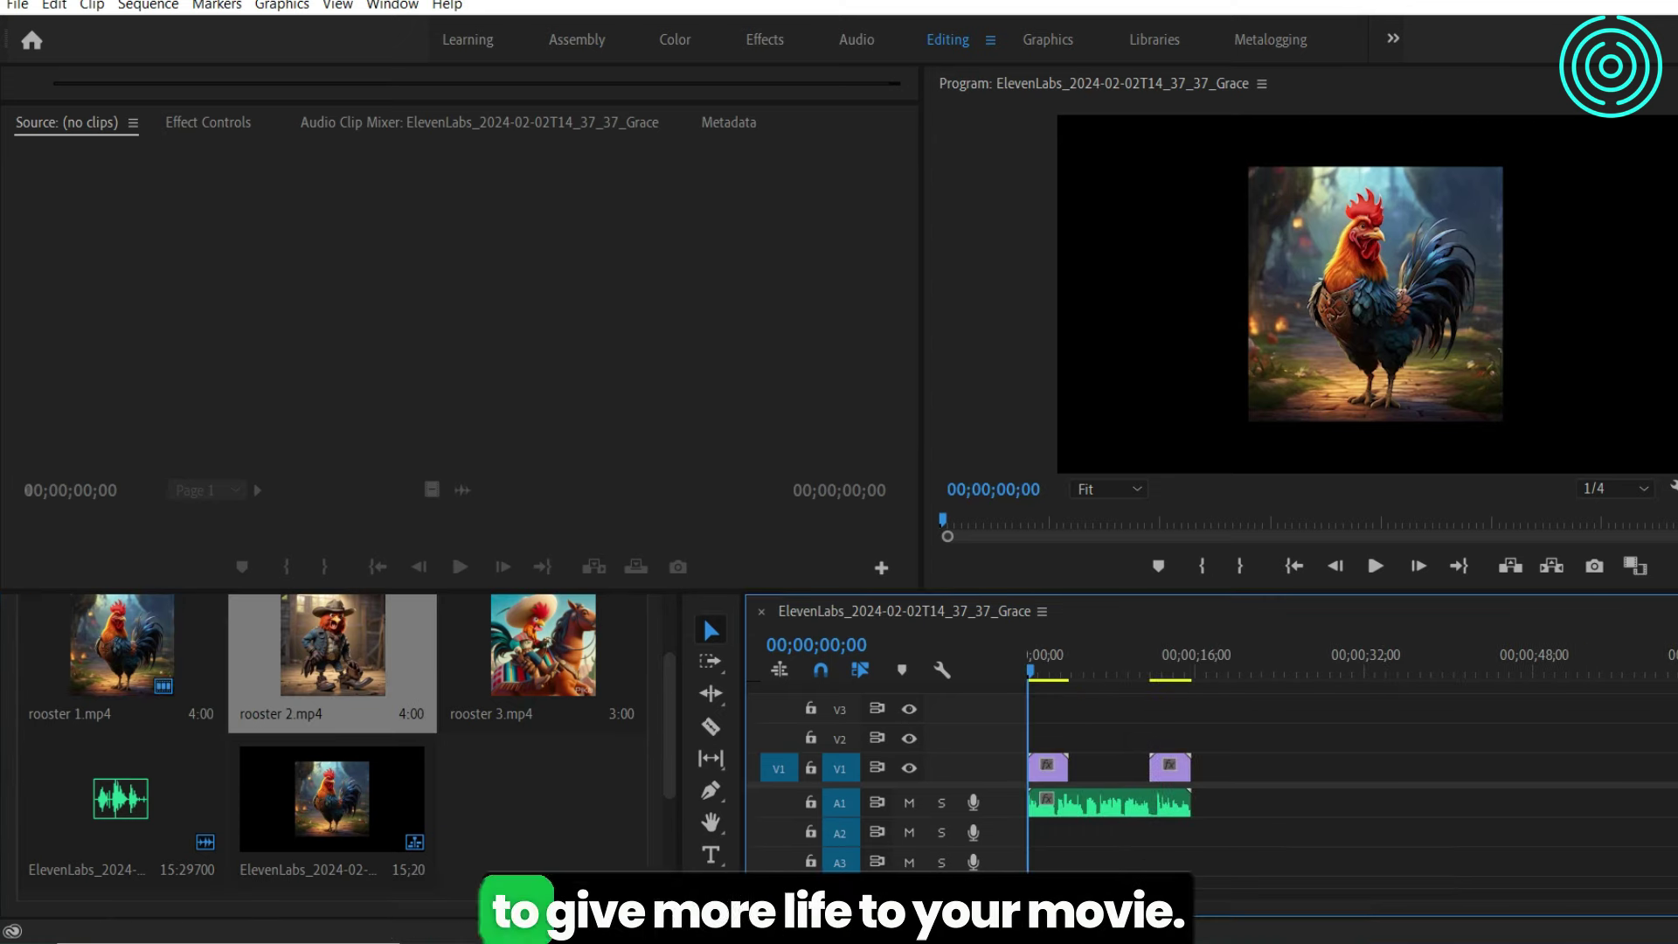
drag(1164, 767, 1112, 771)
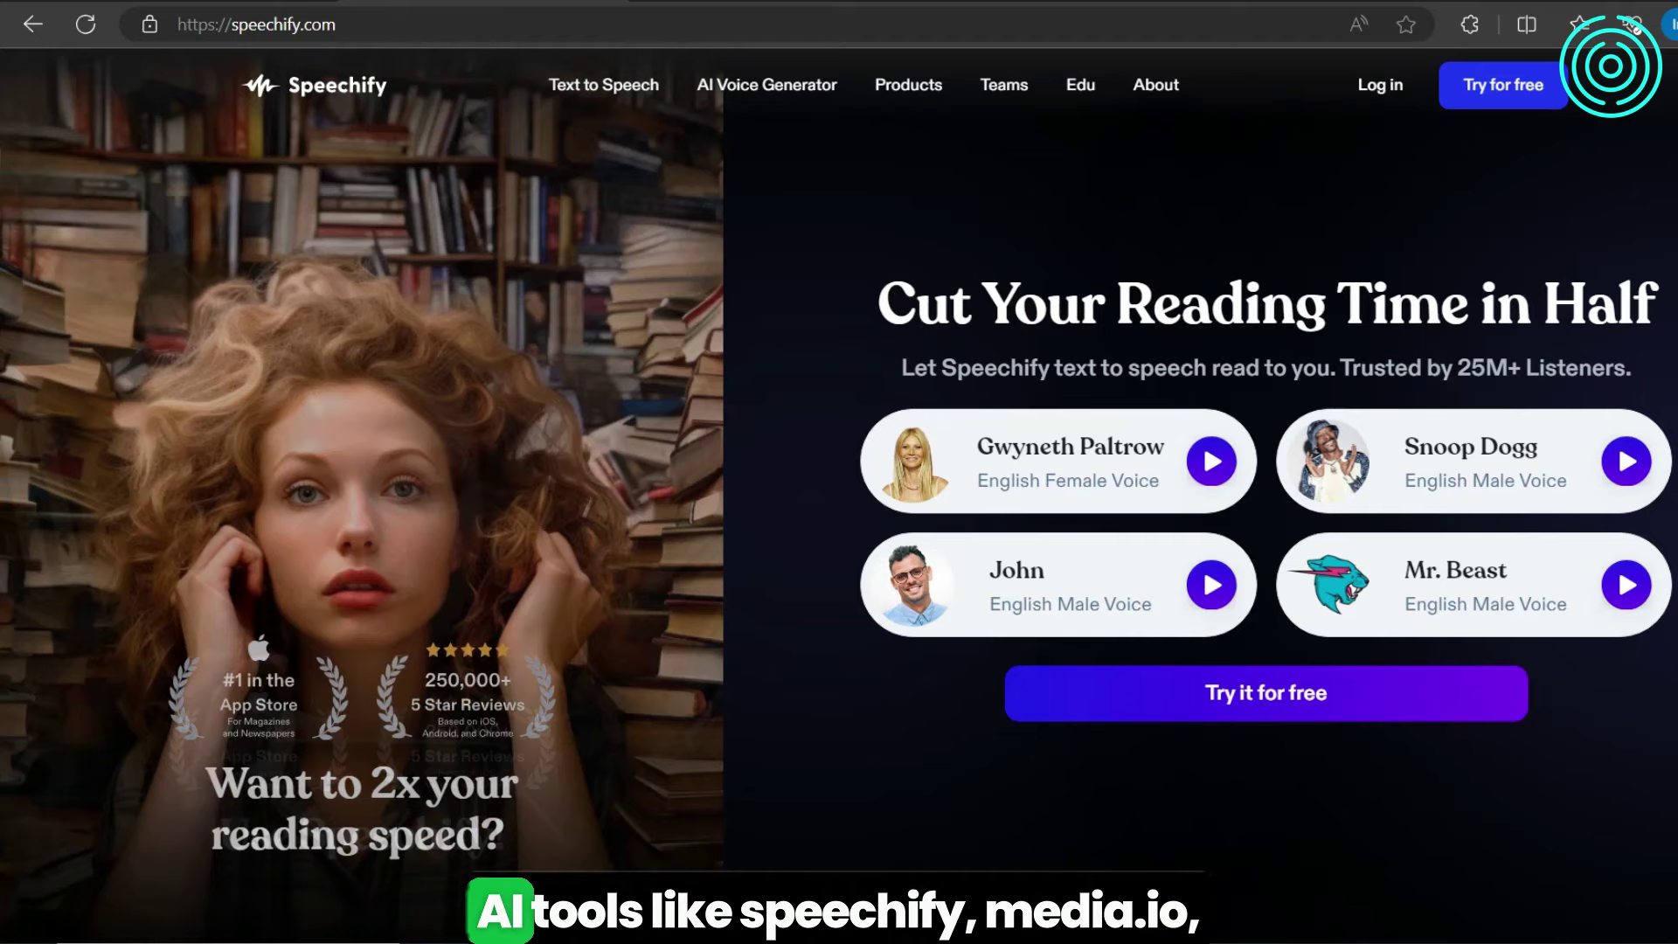